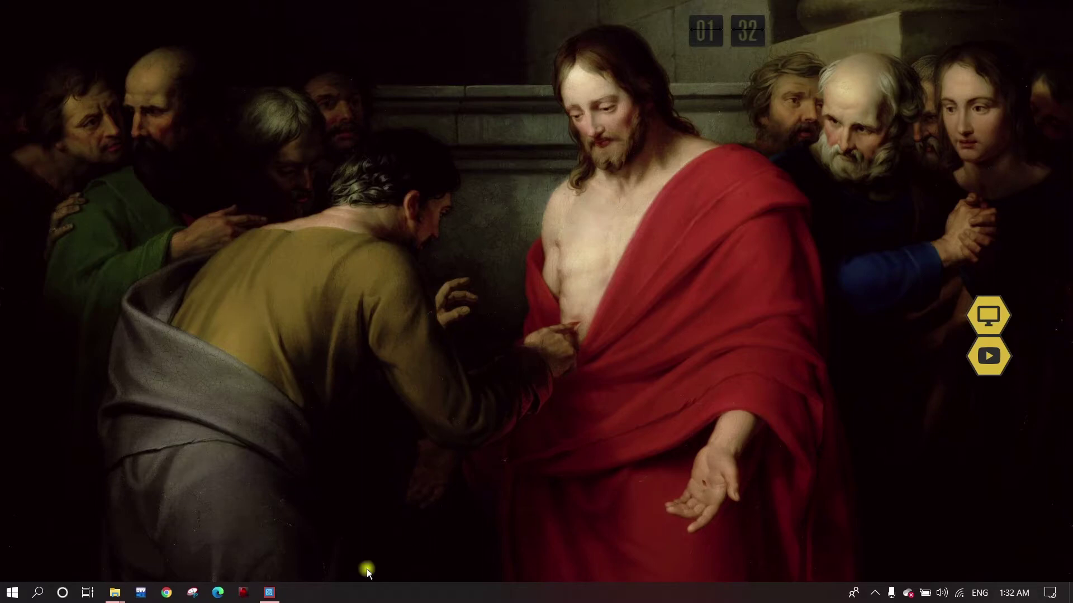
- Switch to Instagram and view both photos of the flat plate with rectangular cutouts in the sheetmetalfab posts
click(270, 592)
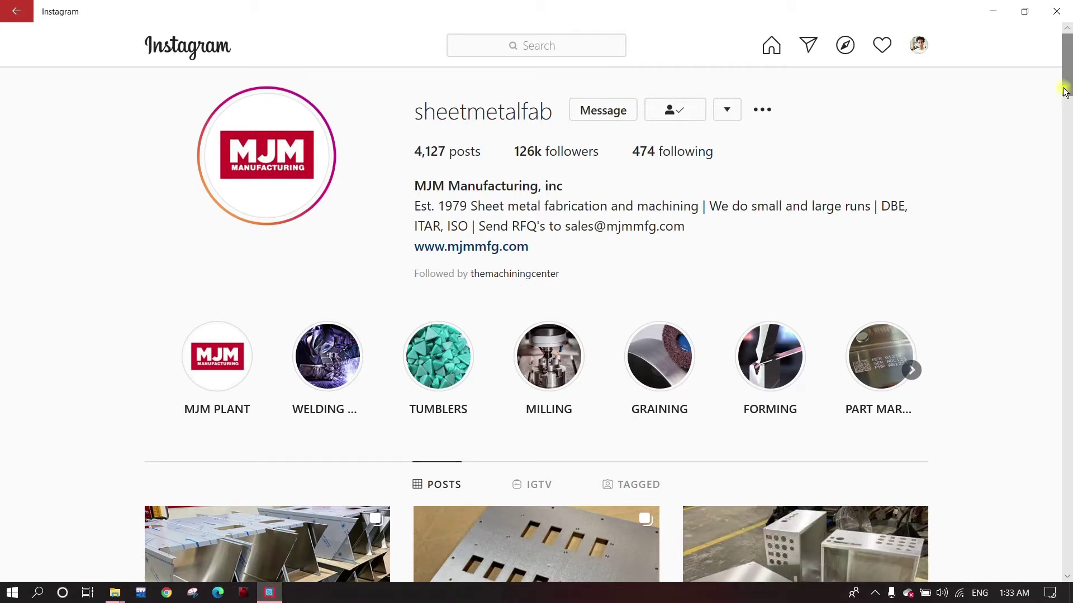
scroll(1067, 124, down, 5)
mouse_move(1067, 124)
mouse_down()
mouse_move(1068, 113)
mouse_move(1068, 124)
mouse_up()
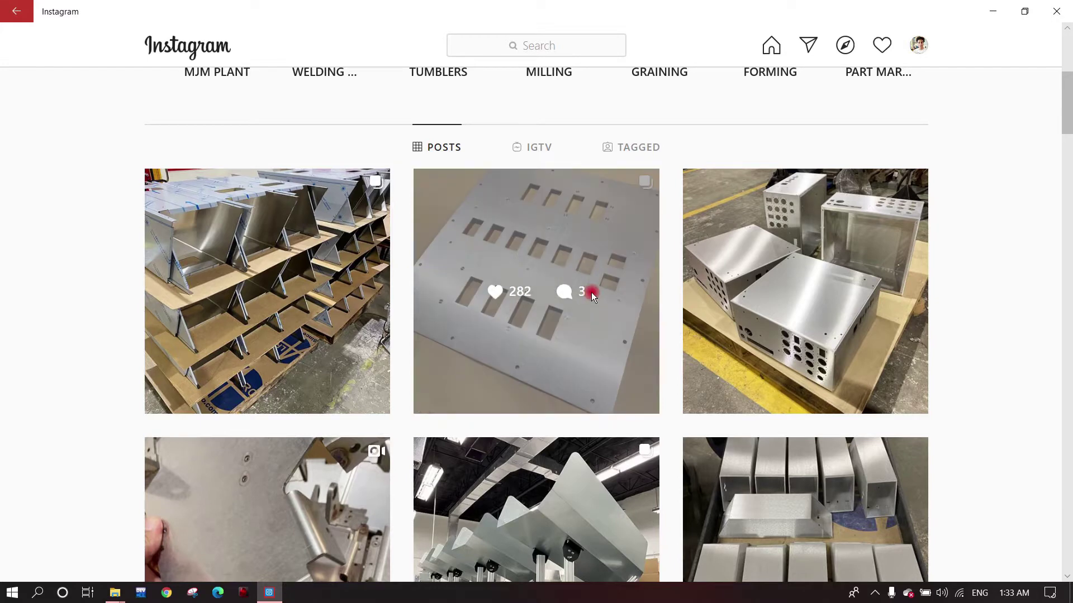
click(591, 293)
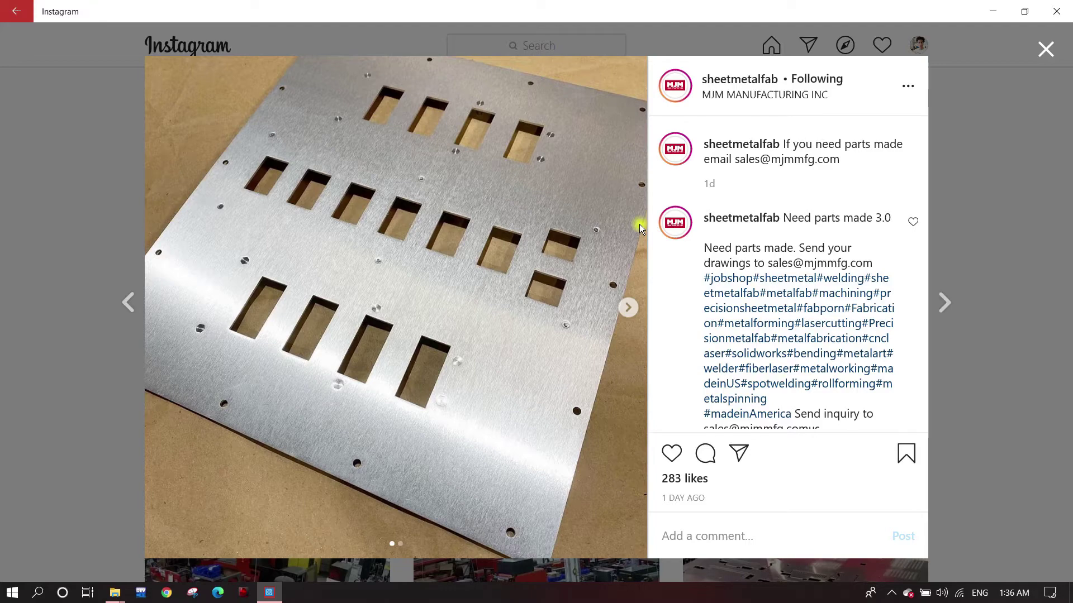
click(628, 307)
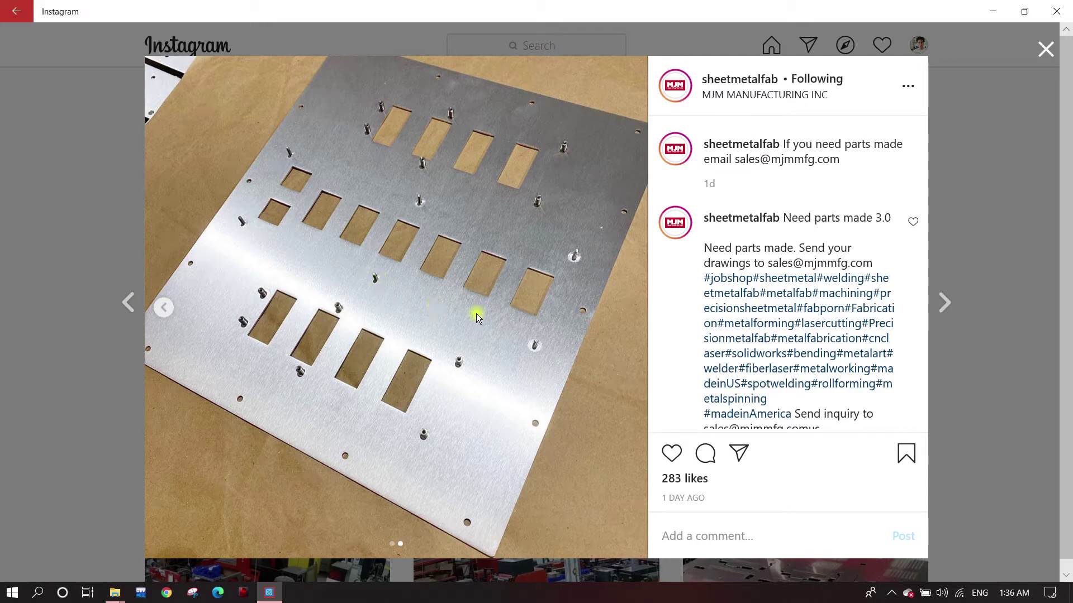
click(1045, 49)
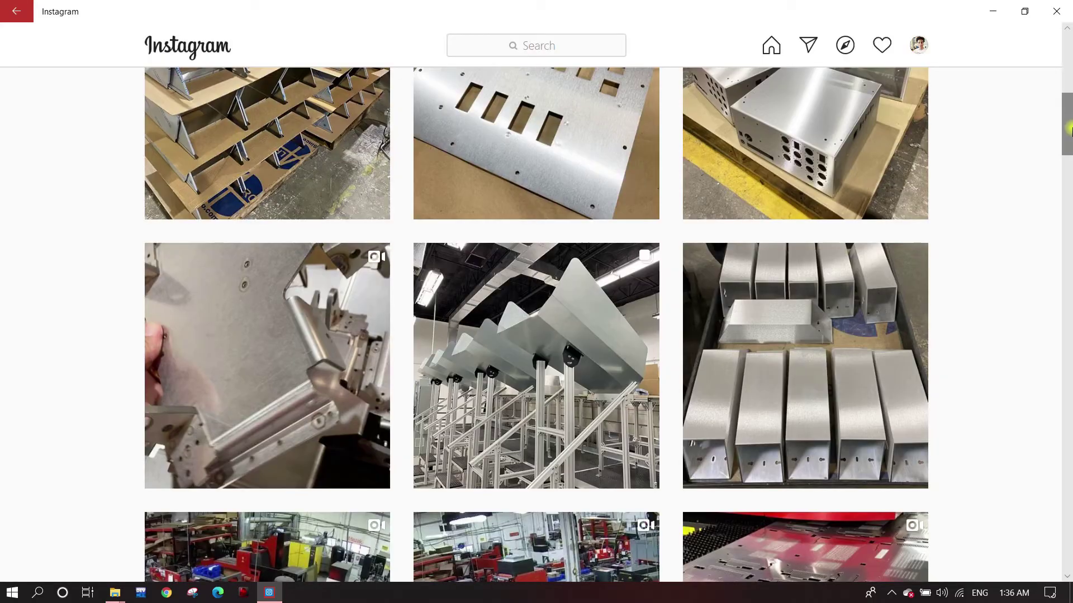
- Find the laser-cut key and gear post and look through its photos
drag(1067, 125, 1067, 206)
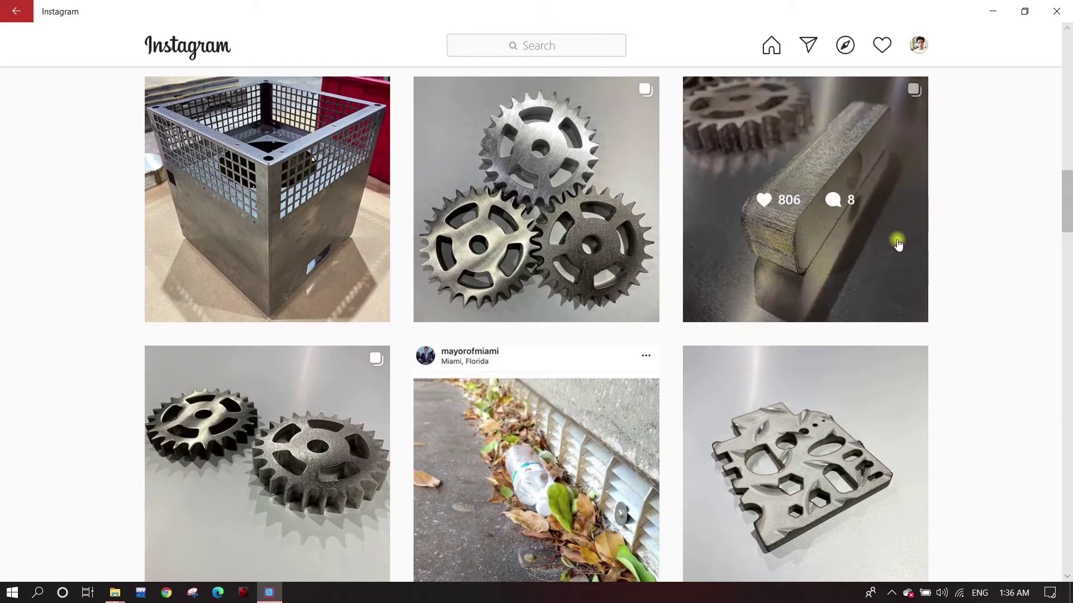
click(900, 234)
click(628, 308)
click(628, 307)
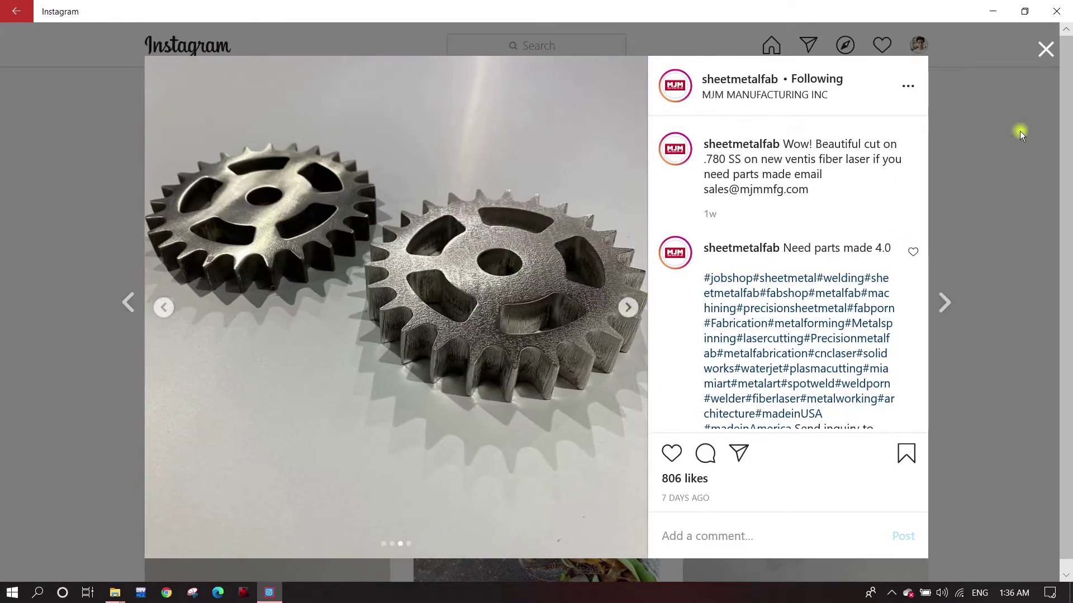
click(1044, 51)
- Browse further down the posts and examine all photos of the bent aluminum tray parts
drag(1067, 208, 1068, 251)
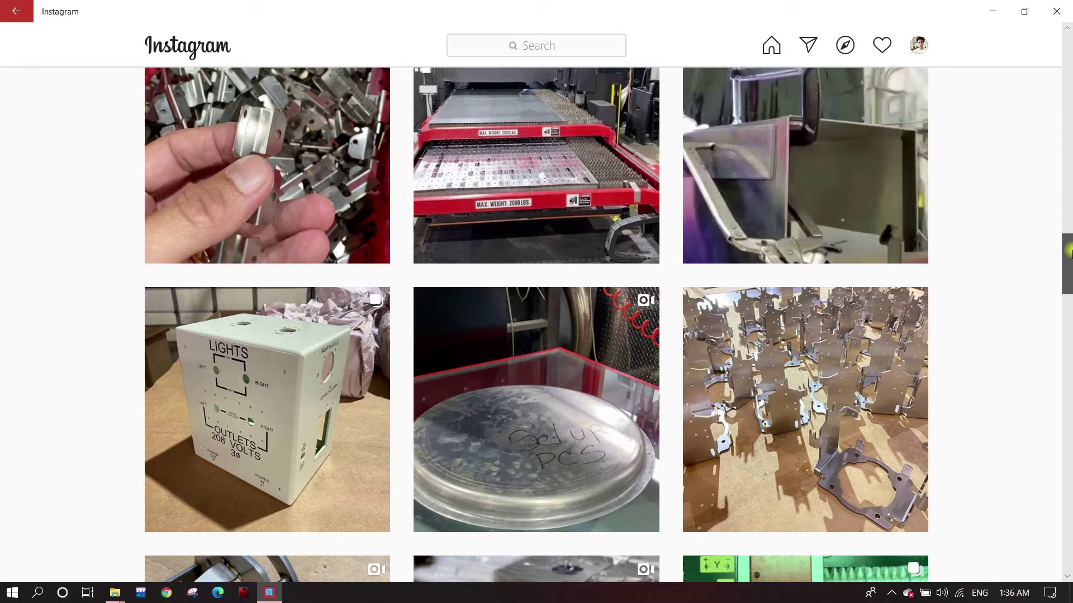
drag(1068, 251, 1068, 265)
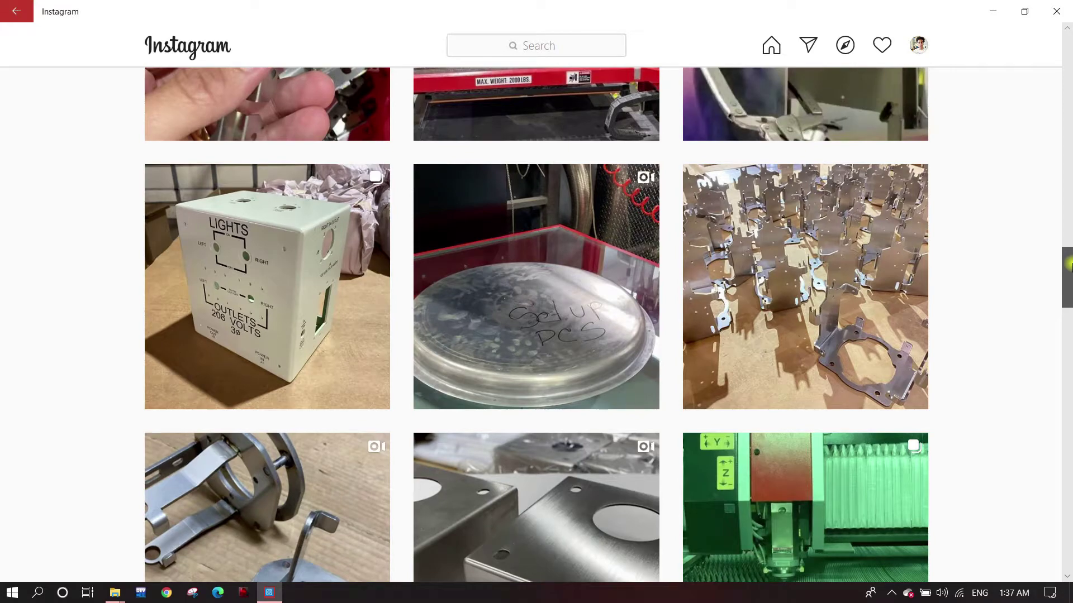
drag(1068, 263, 1068, 273)
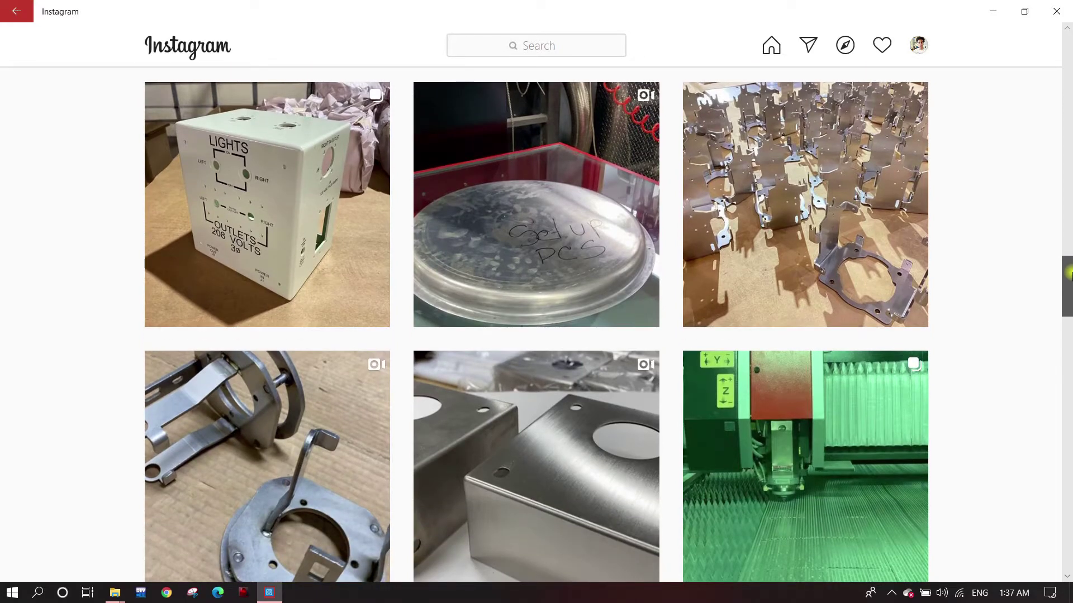
drag(1068, 273, 1068, 313)
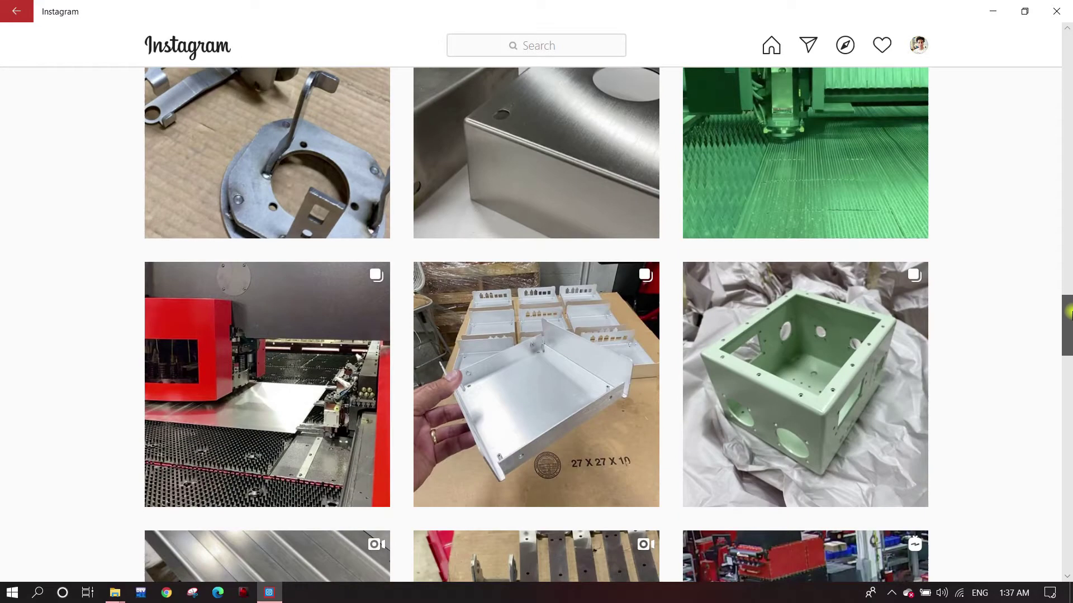
click(621, 337)
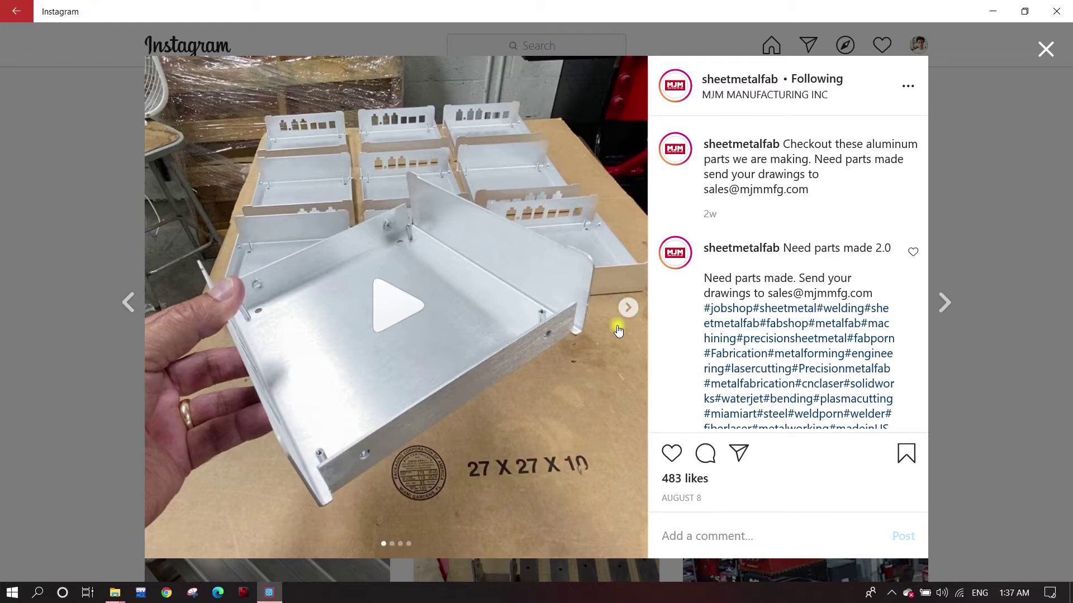
click(628, 308)
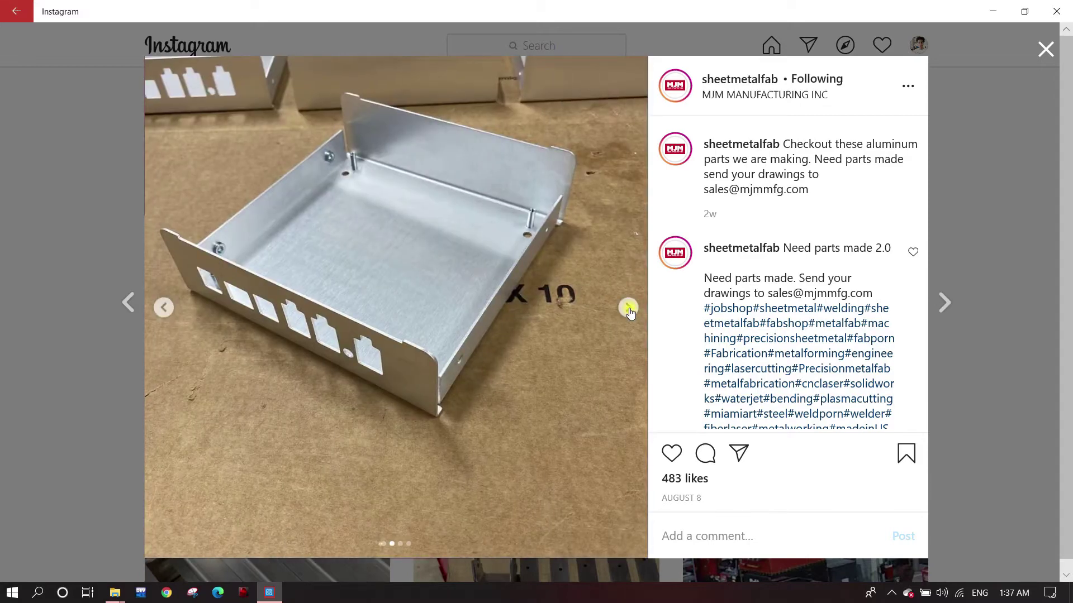
click(628, 308)
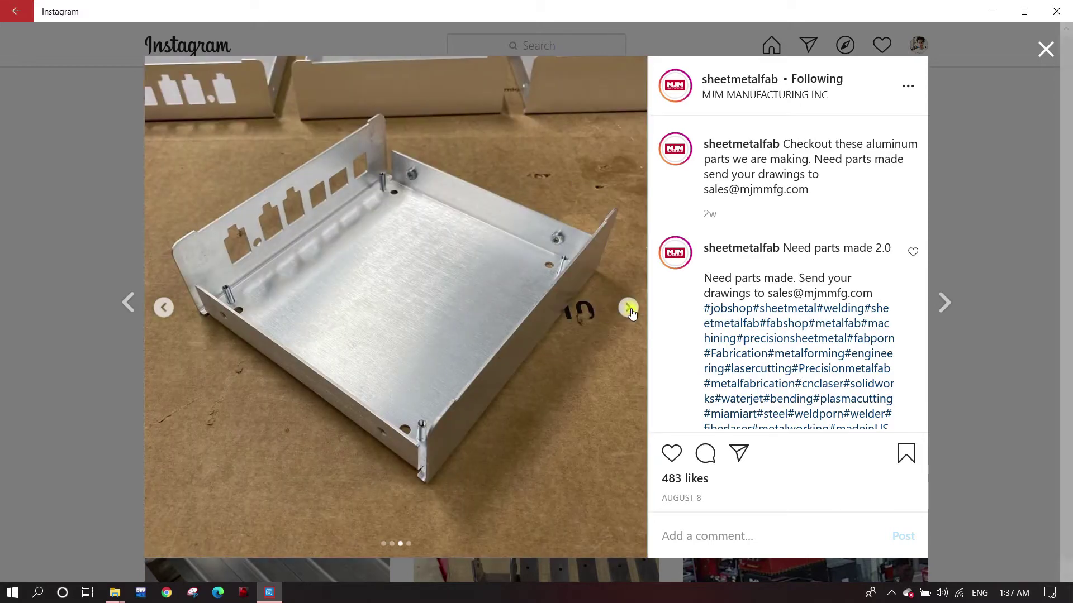
click(628, 308)
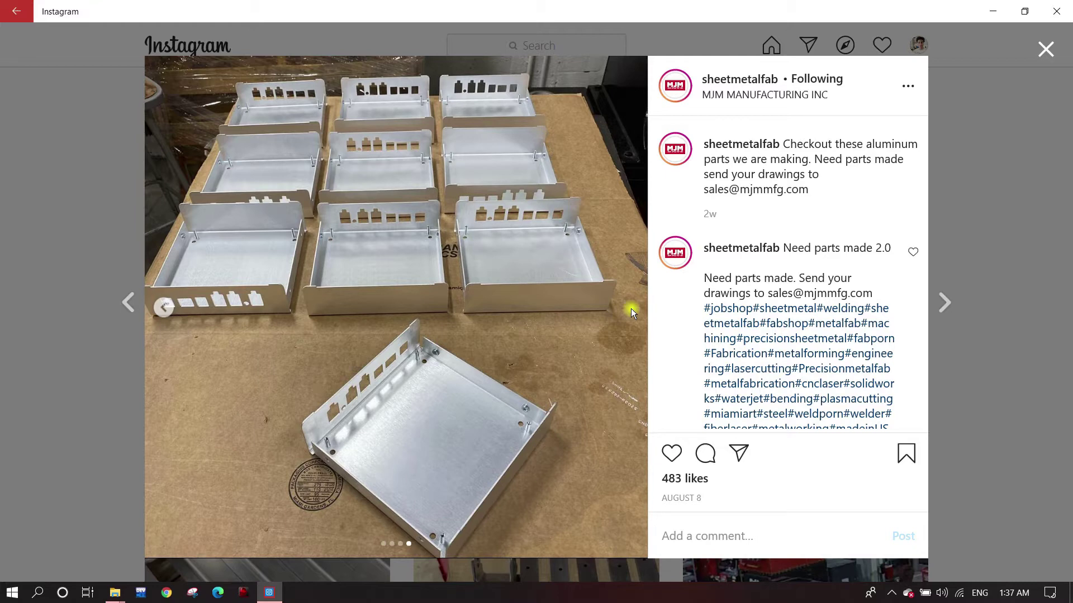
click(1045, 52)
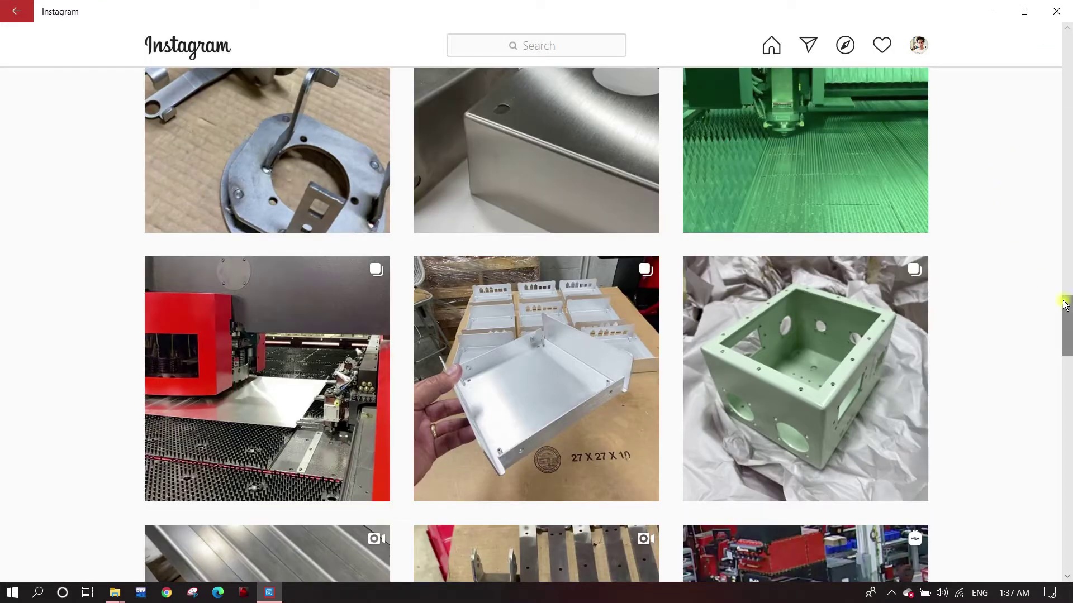
- Open the post of stacked flange plates and view the two posts that follow it
scroll(1064, 309, down, 5)
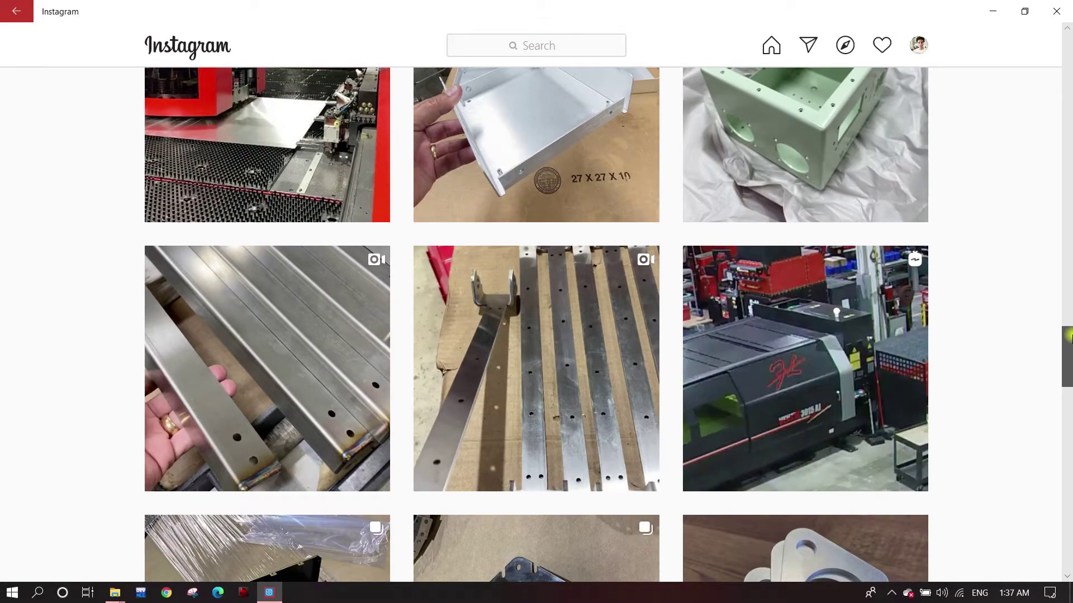
drag(1068, 337, 1068, 373)
click(864, 354)
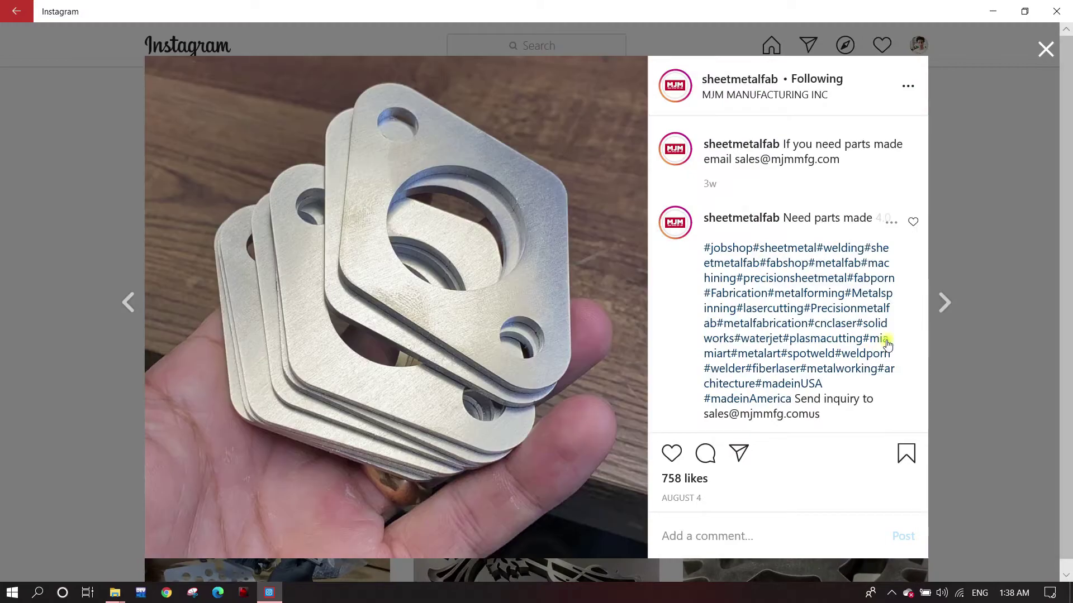
click(943, 305)
click(943, 304)
key(Escape)
- Browse older posts and examine the press brake forming post and the photos of the 1/4 thick bent steel clip
drag(1068, 379, 1068, 478)
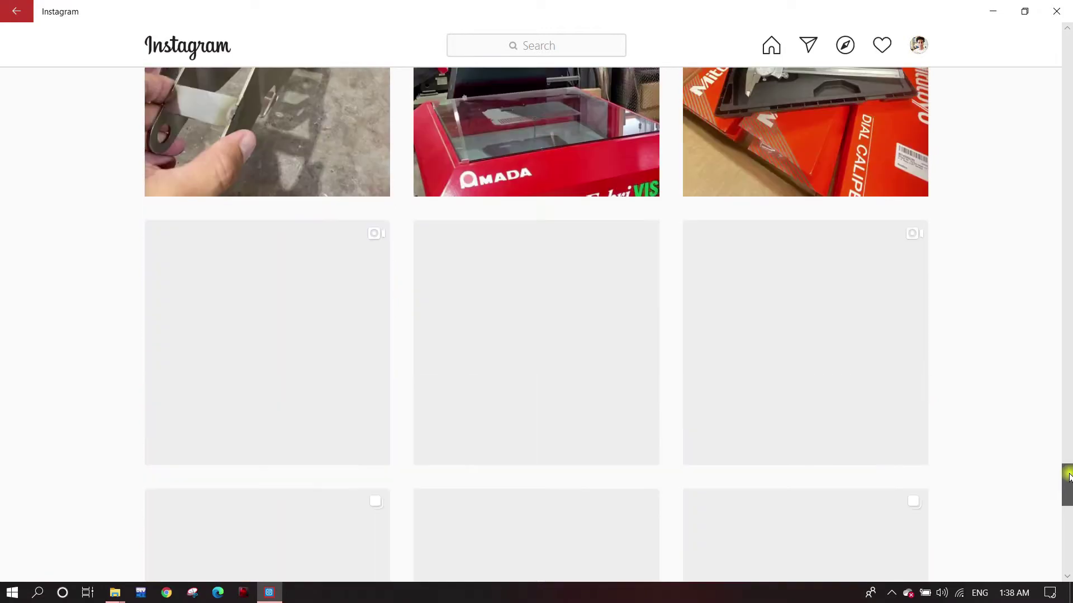
drag(1069, 477, 1069, 468)
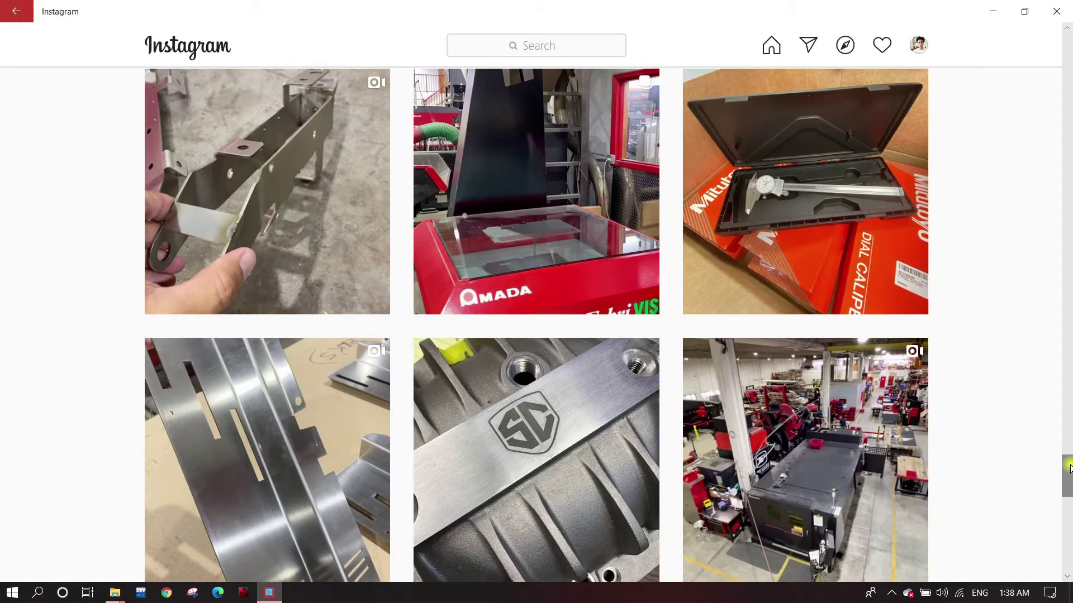
drag(1069, 469, 1068, 431)
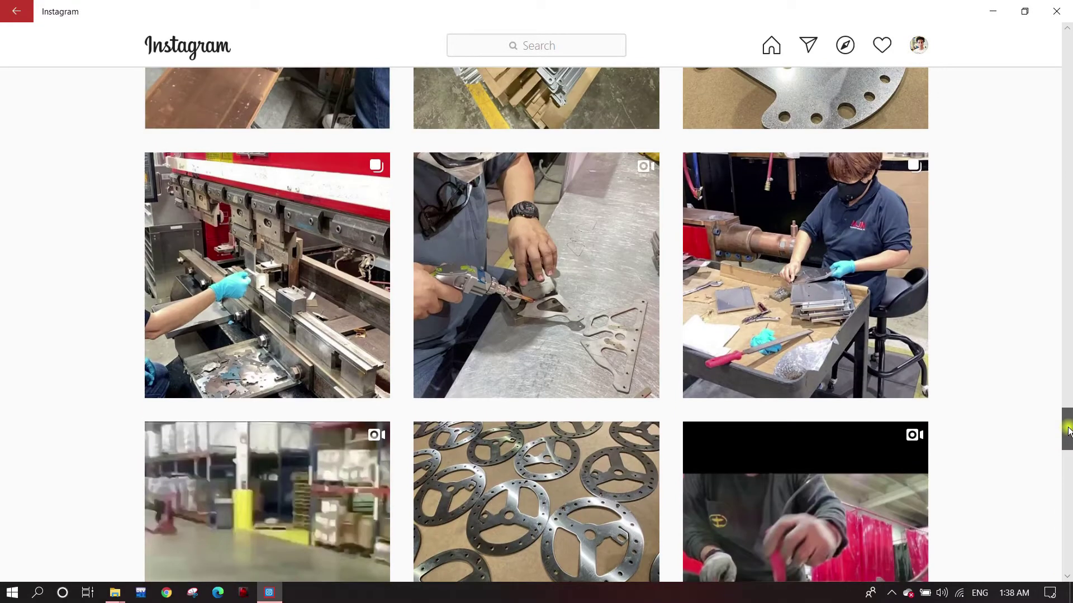
click(355, 339)
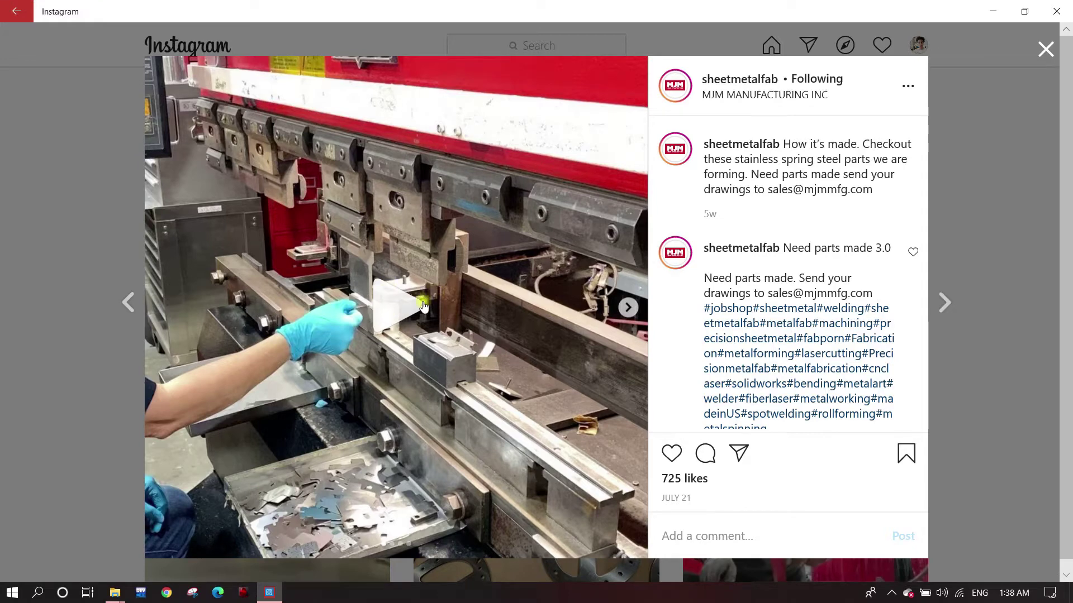
click(624, 307)
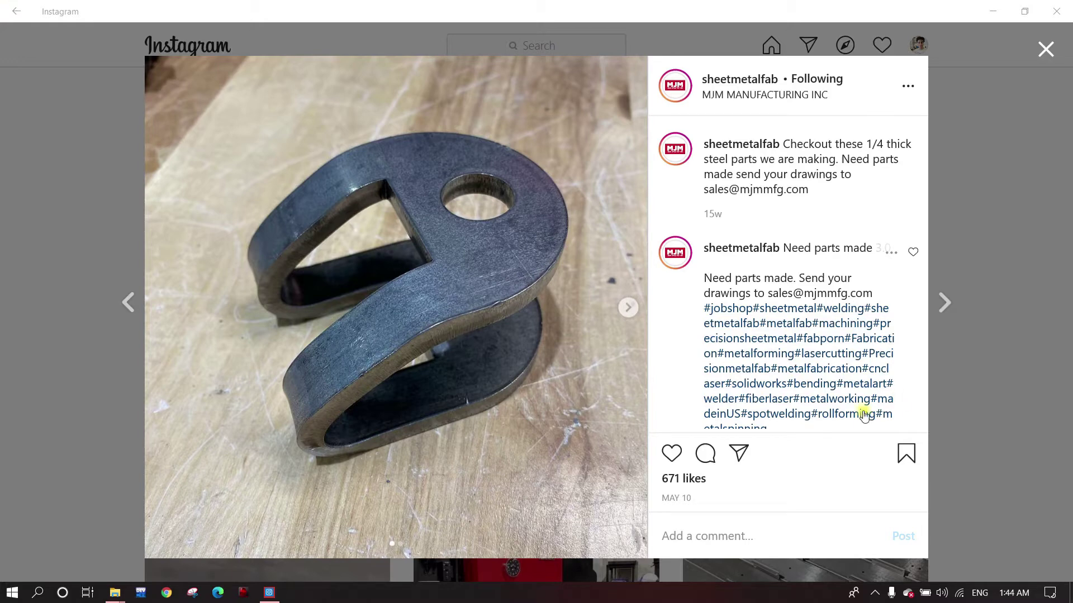
click(628, 308)
click(164, 308)
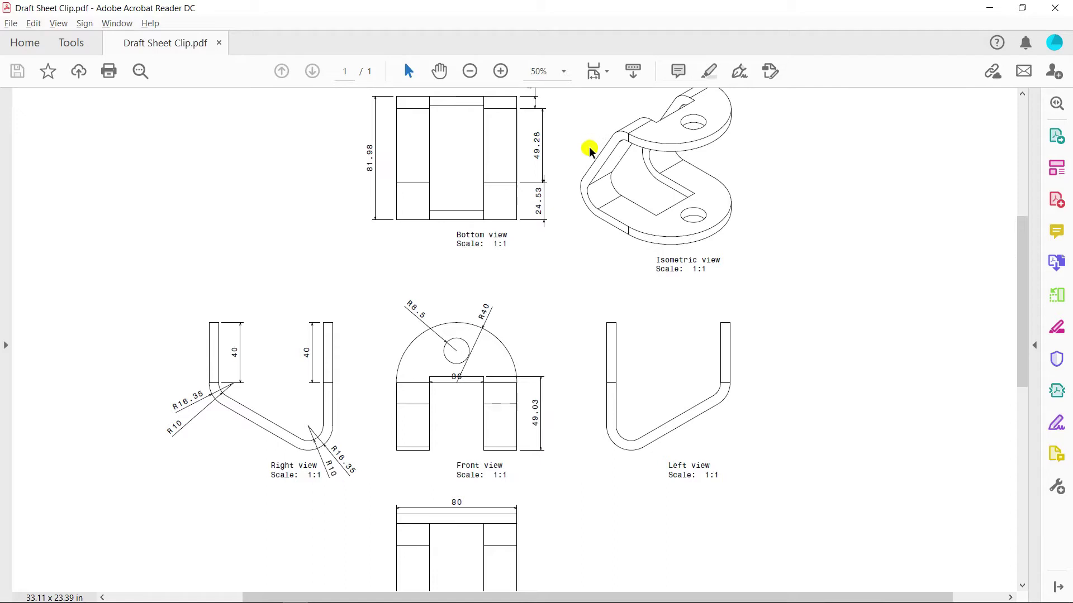
- Switch to CATIA V5 and create a new part in the Part Design workbench
mouse_move(287, 584)
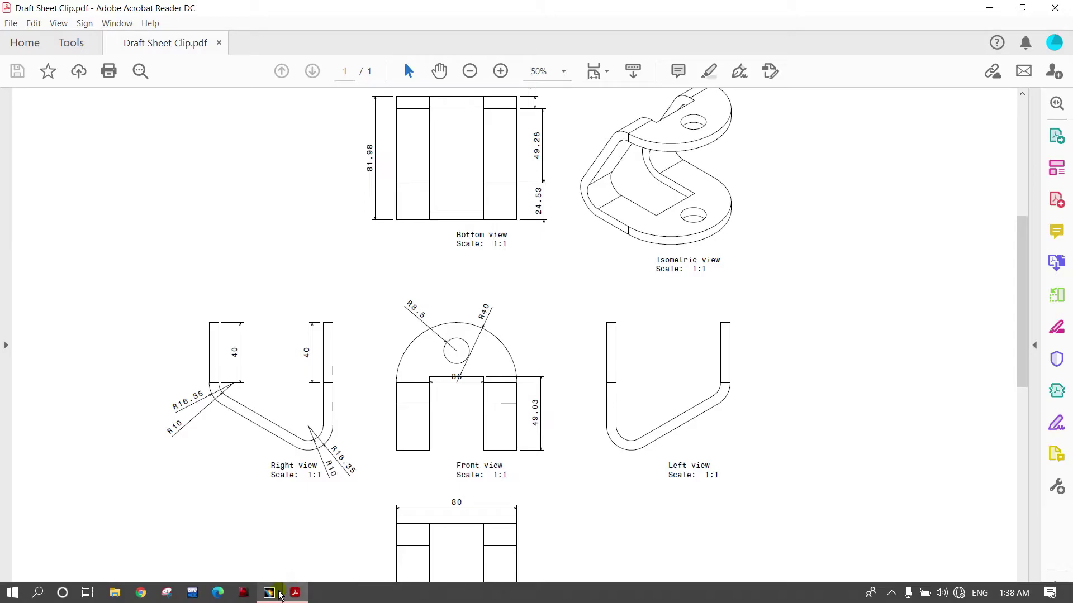
click(269, 592)
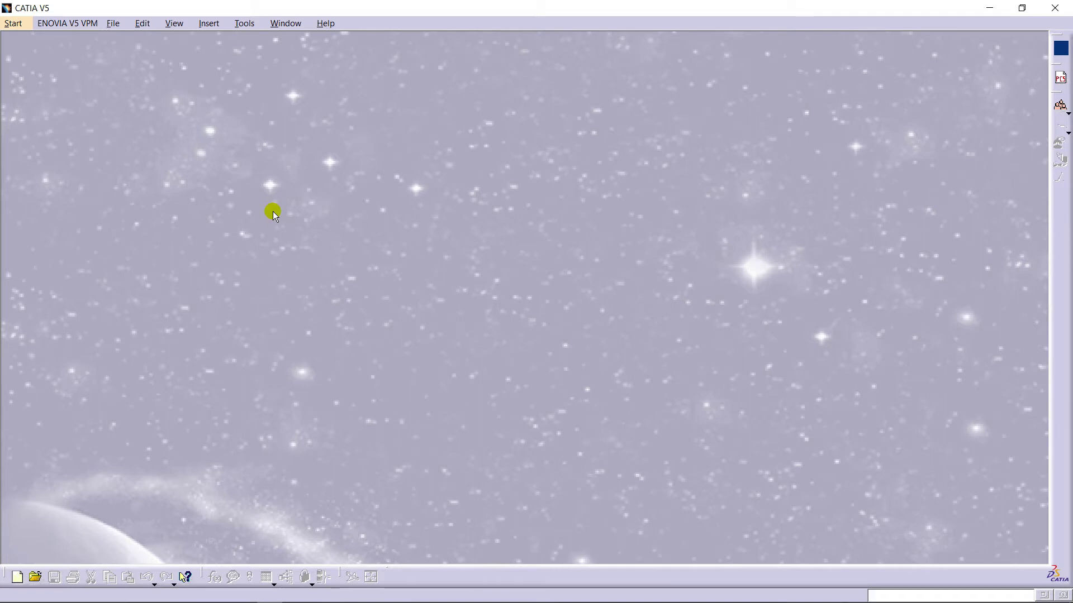
click(13, 23)
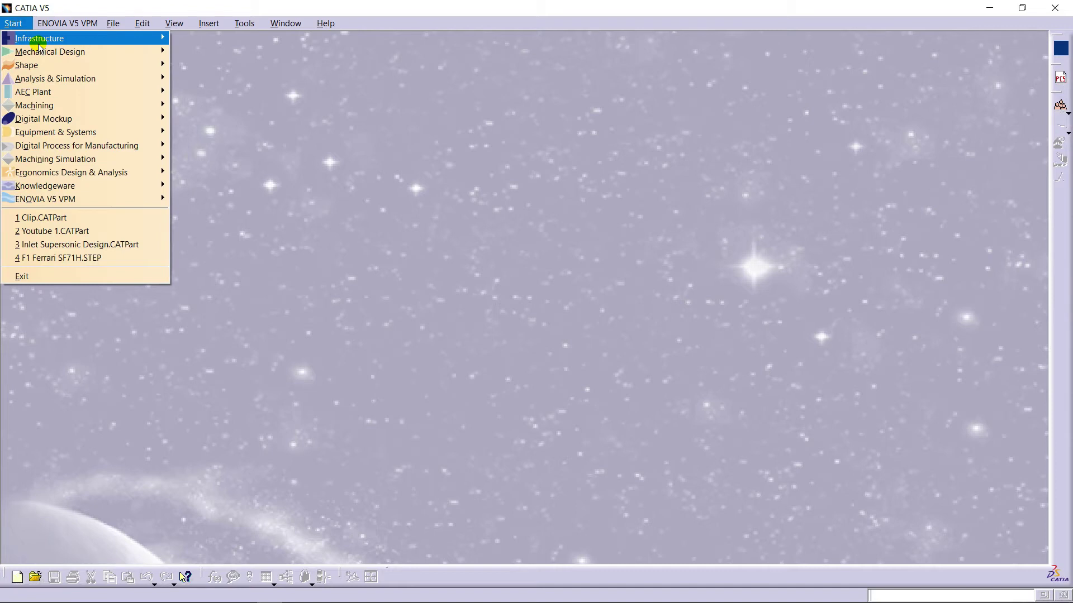
click(132, 52)
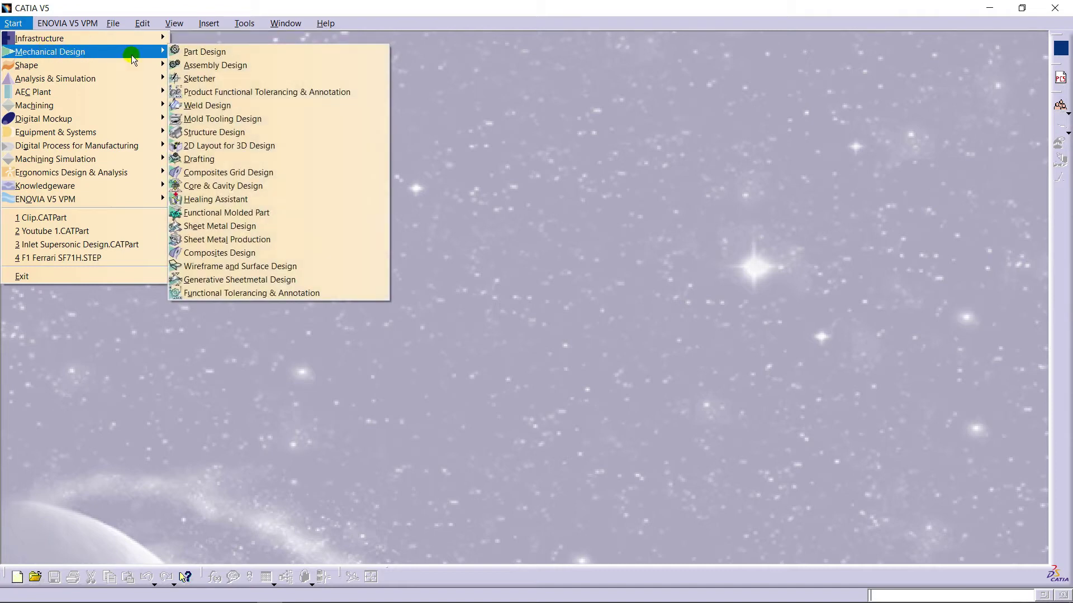
click(185, 52)
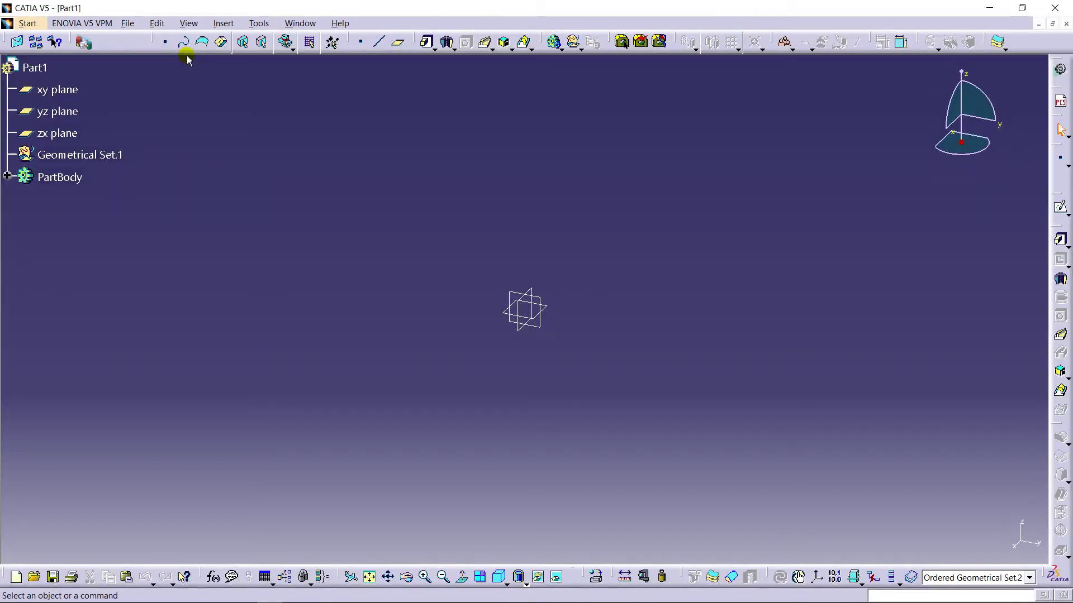
- Sketch an open three-line profile on the yz plane: about 88 mm horizontal base to the origin, slanted line, upper horizontal line about 73 mm high
click(542, 298)
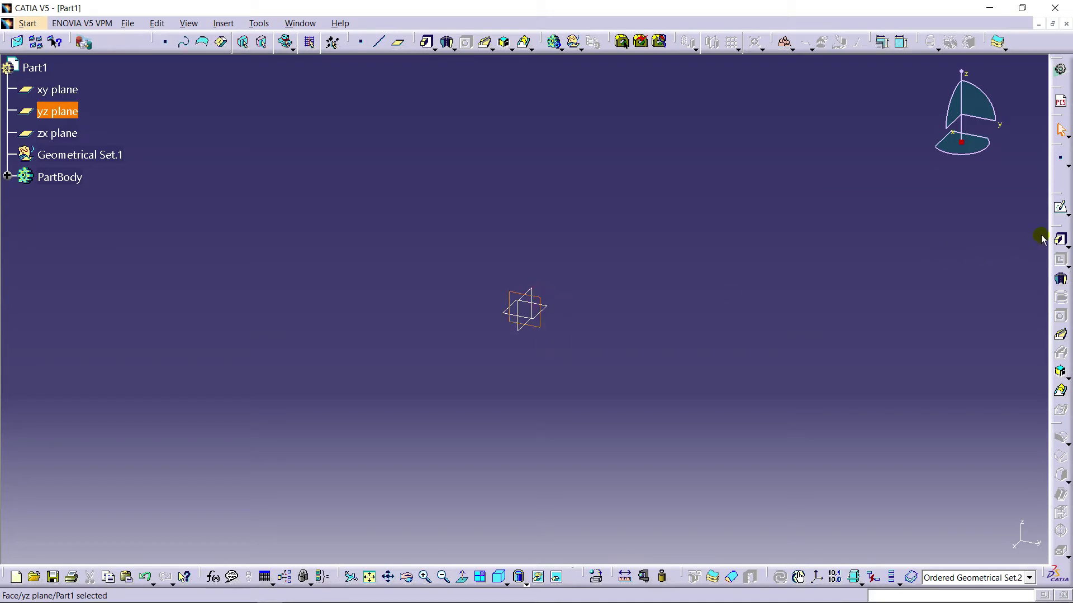
click(1058, 212)
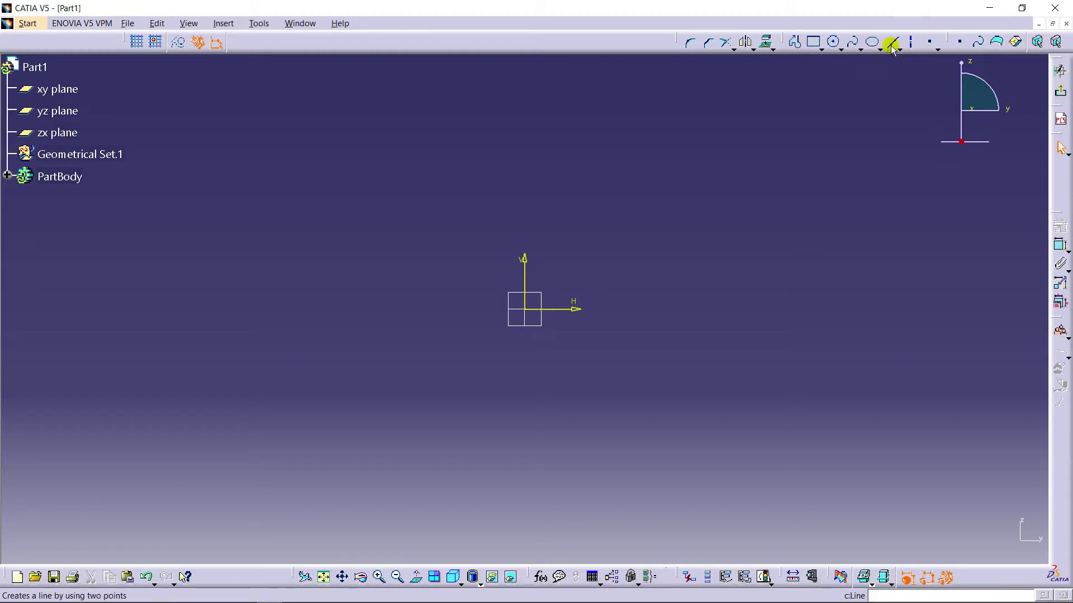
click(799, 43)
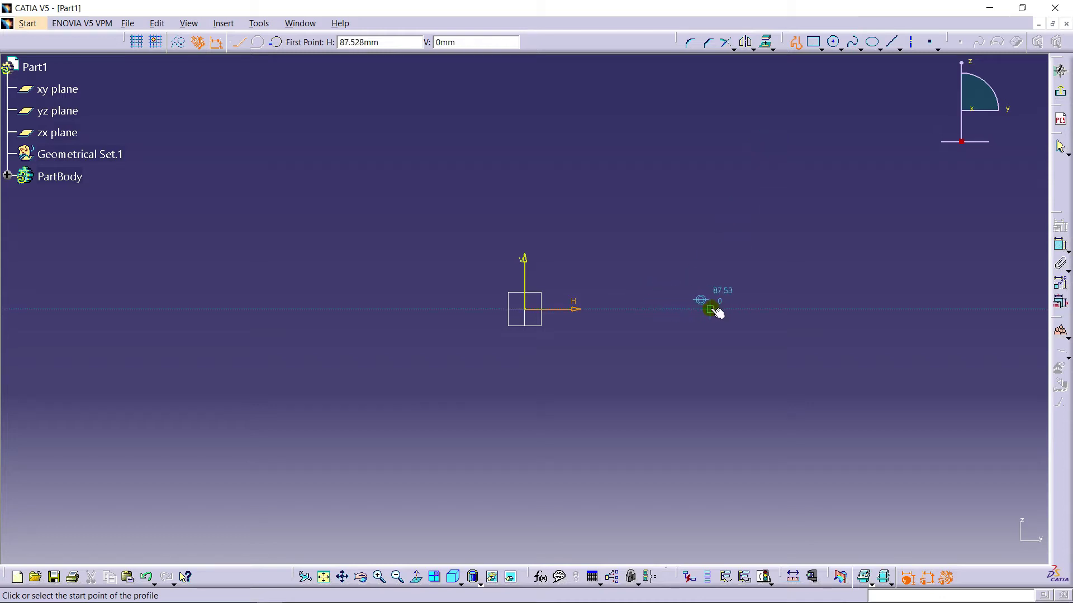
click(713, 309)
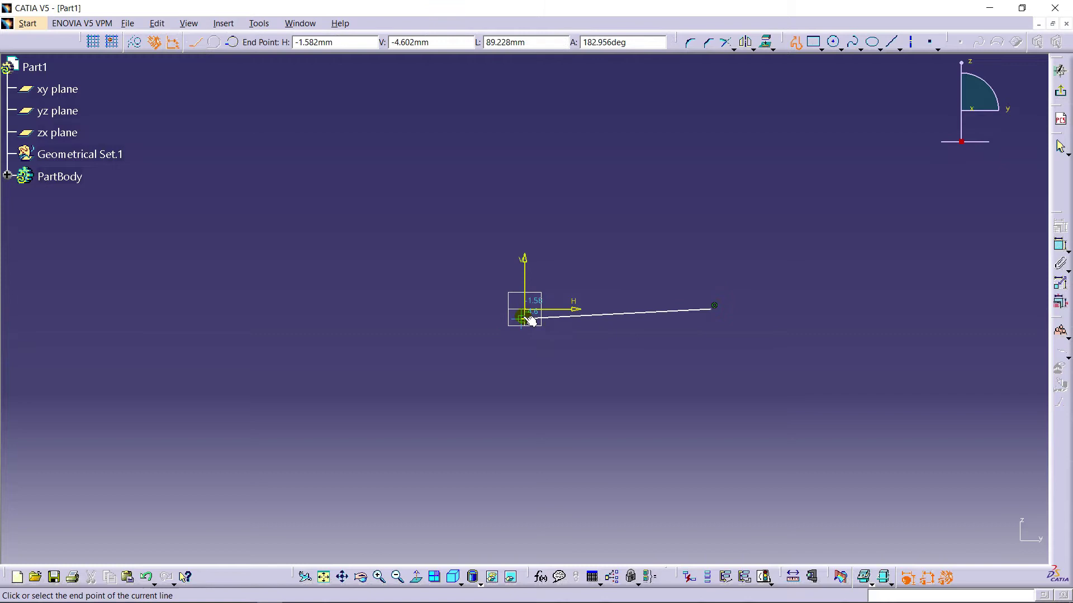
click(525, 309)
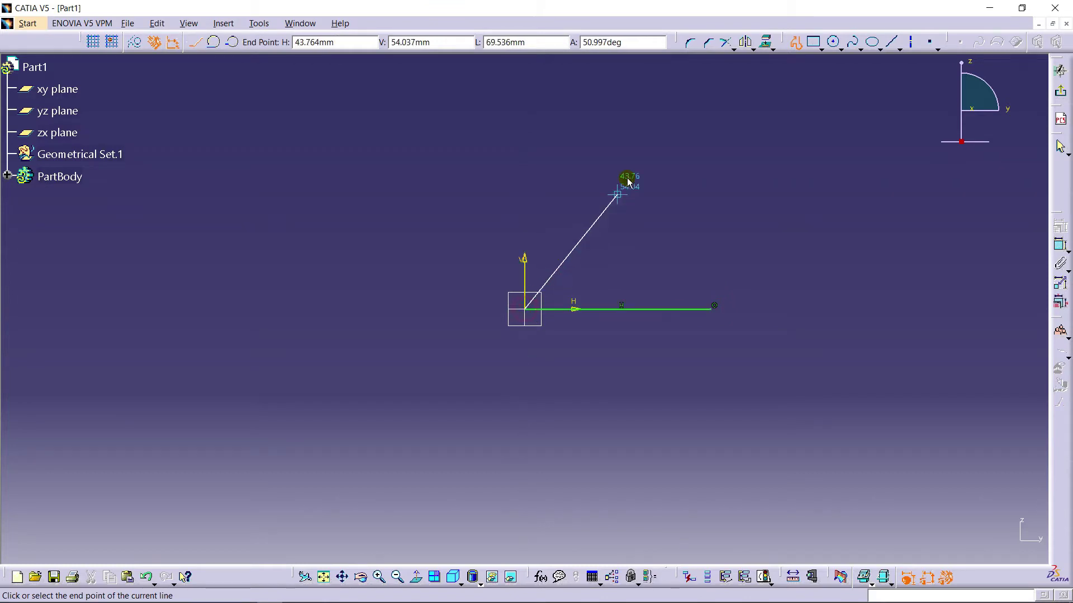
click(586, 155)
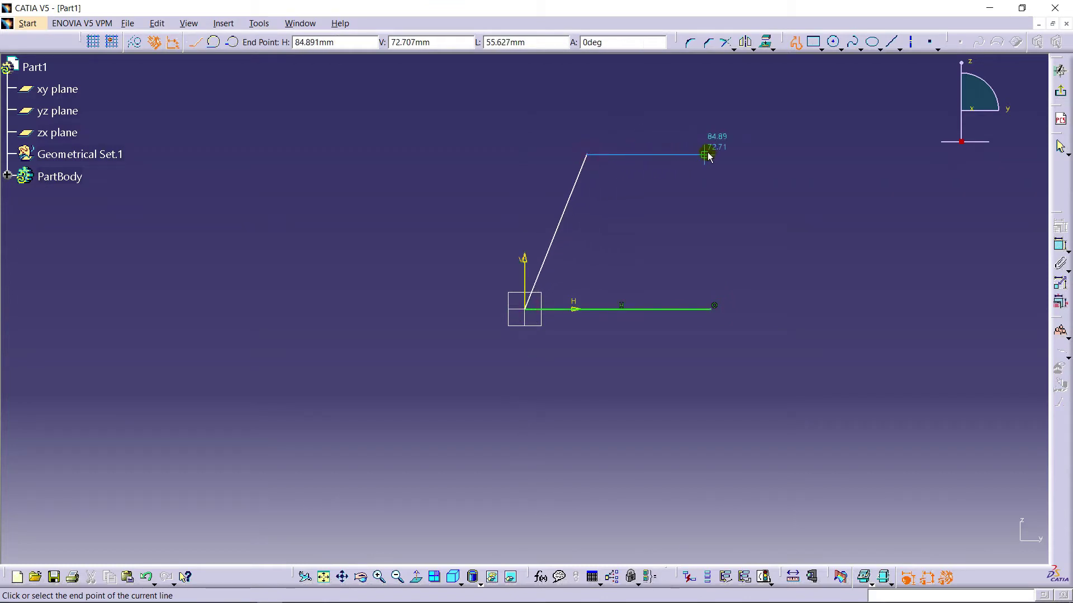
click(710, 154)
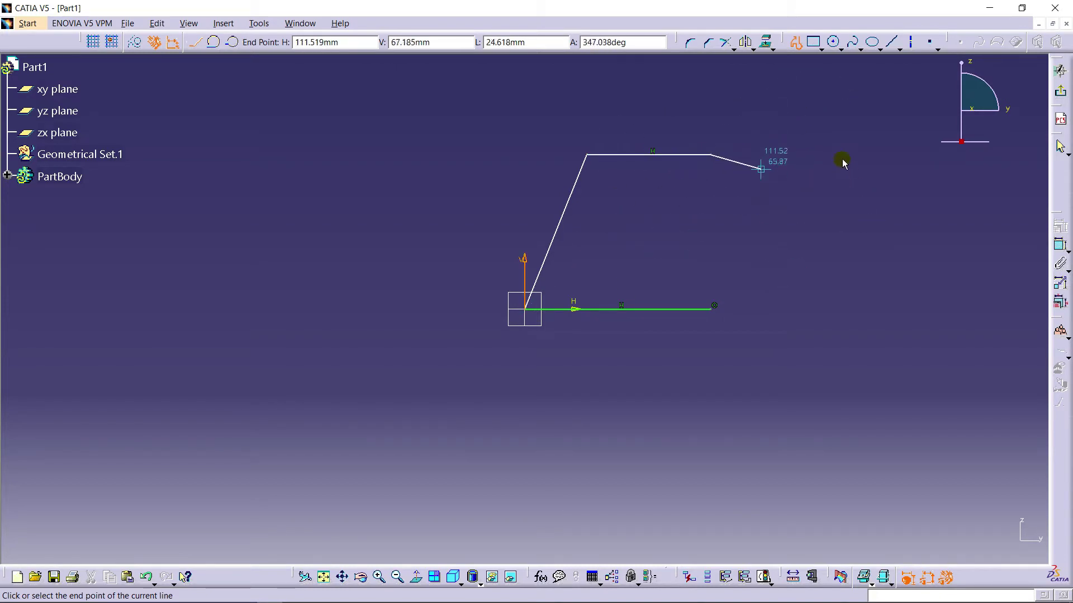
double_click(830, 124)
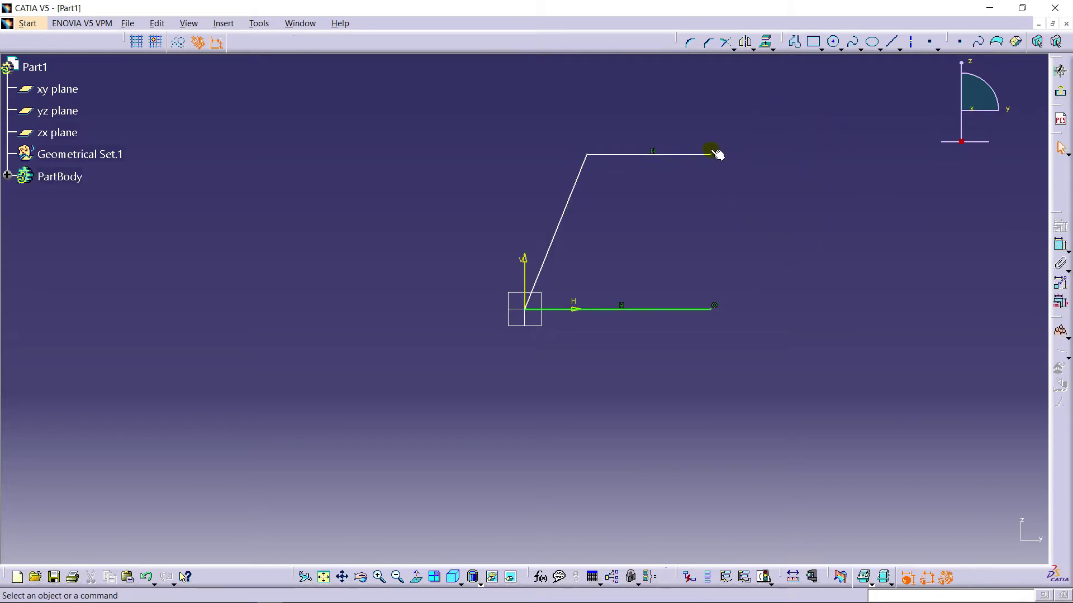
- Dimension the profile's horizontal base line and set its length to 100 mm
mouse_move(680, 235)
middle_down()
mouse_move(635, 253)
mouse_move(634, 234)
mouse_move(615, 243)
middle_up()
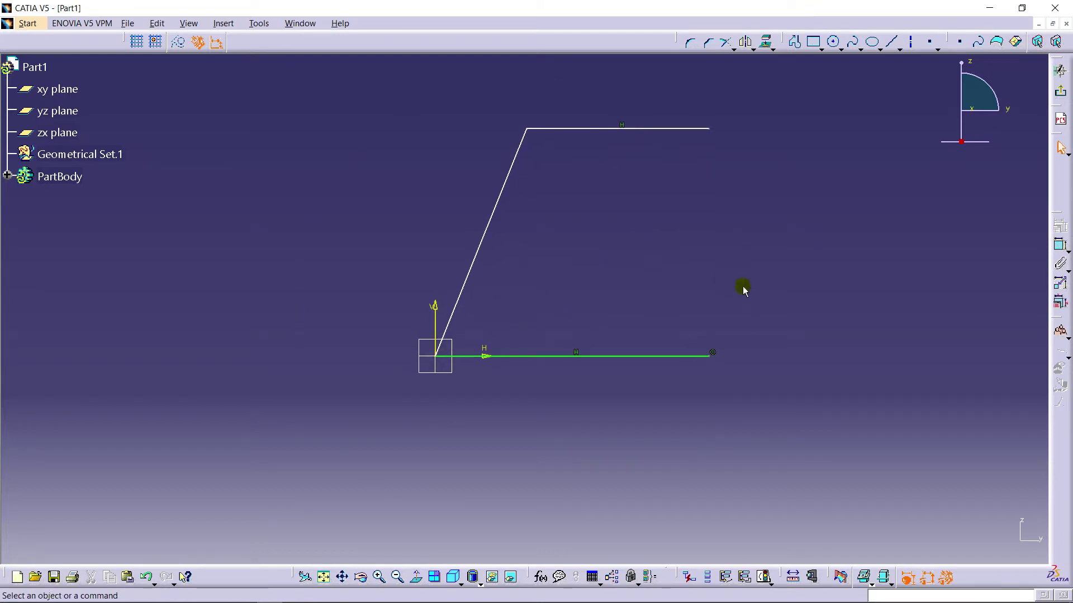
click(1058, 246)
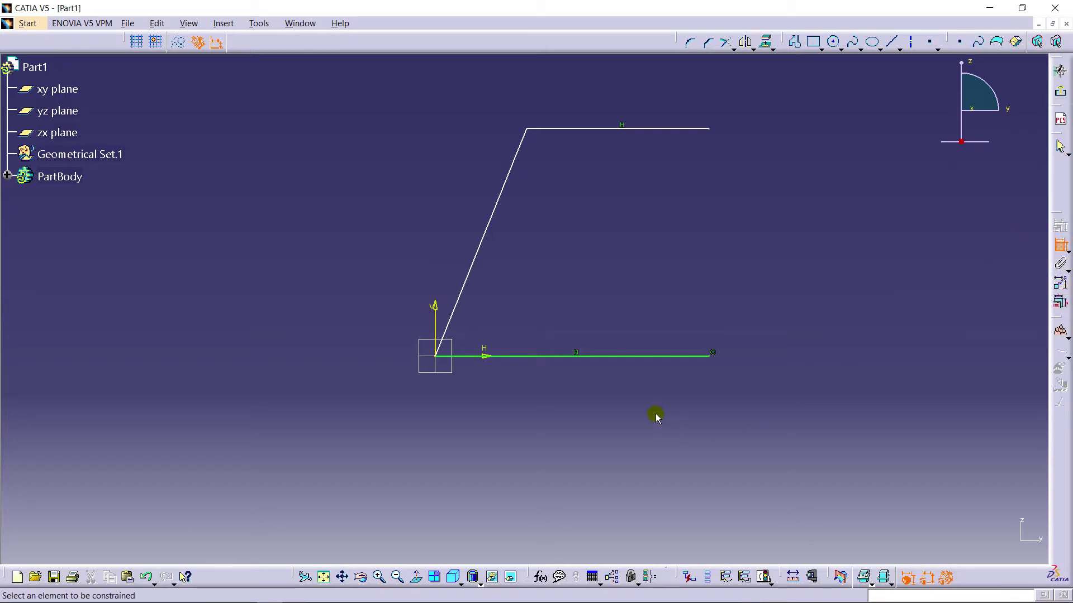
click(648, 360)
click(637, 407)
double_click(638, 408)
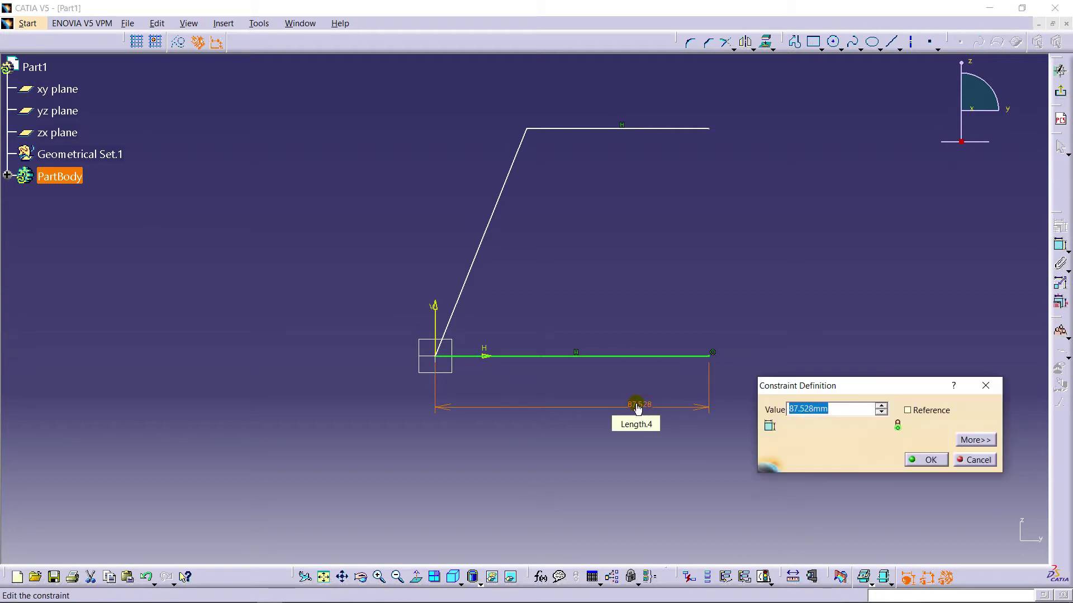
text(100)
key(Return)
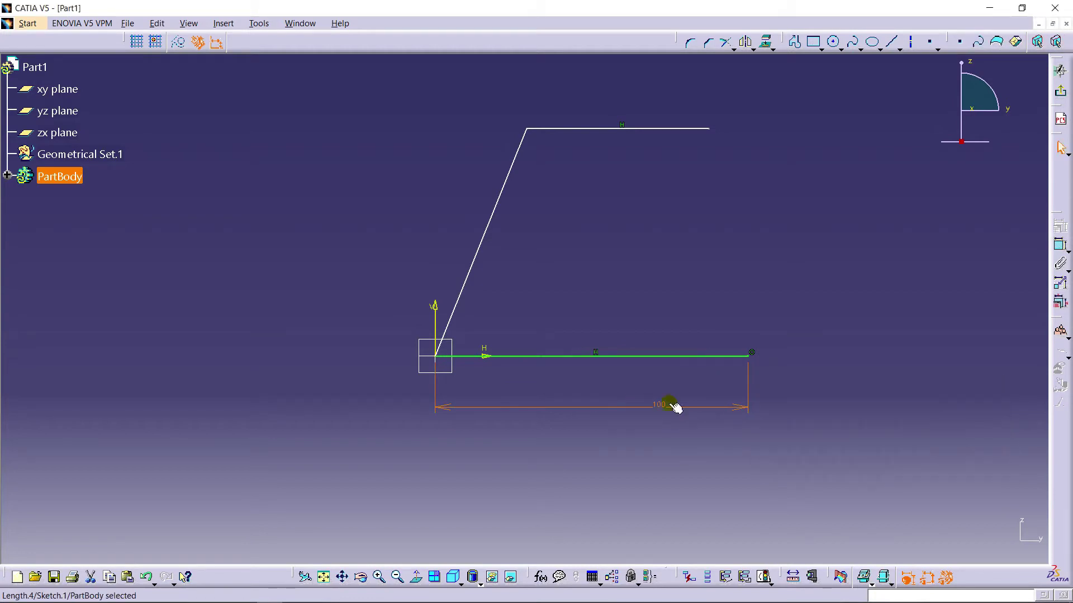
- Switch to the draft sheet PDF in Acrobat Reader and examine the flange lengths and bend radii in the right view
click(296, 592)
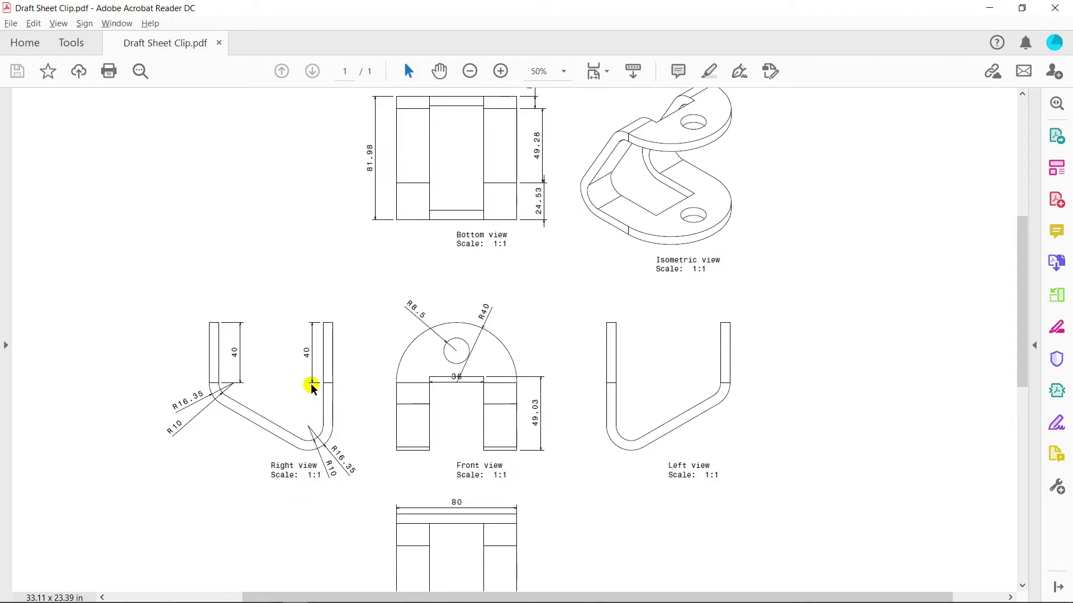
ctrl+scroll(287, 451, up, 3)
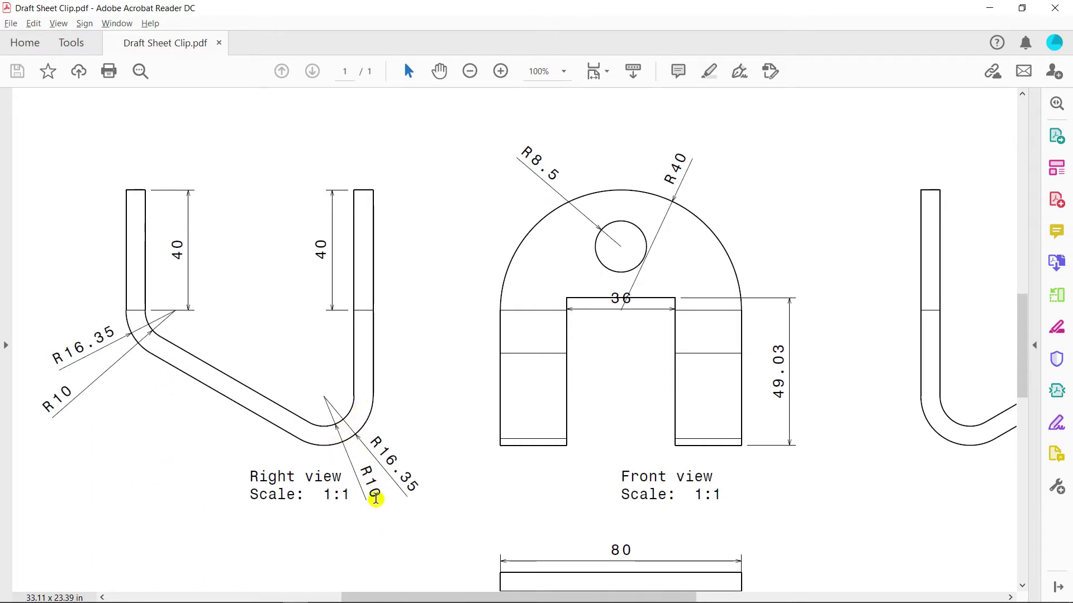
drag(374, 497, 379, 494)
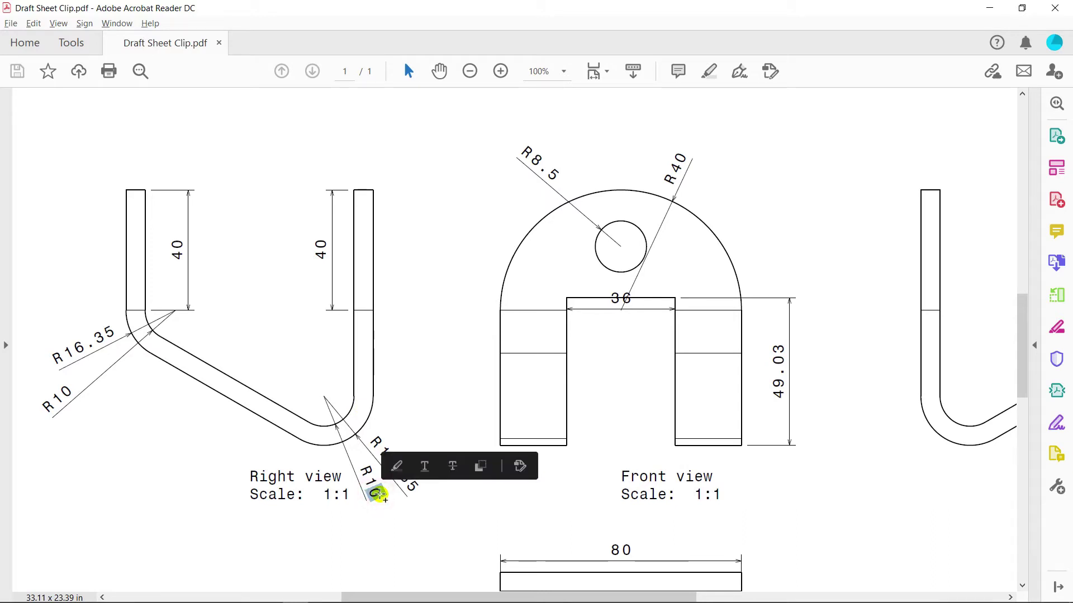
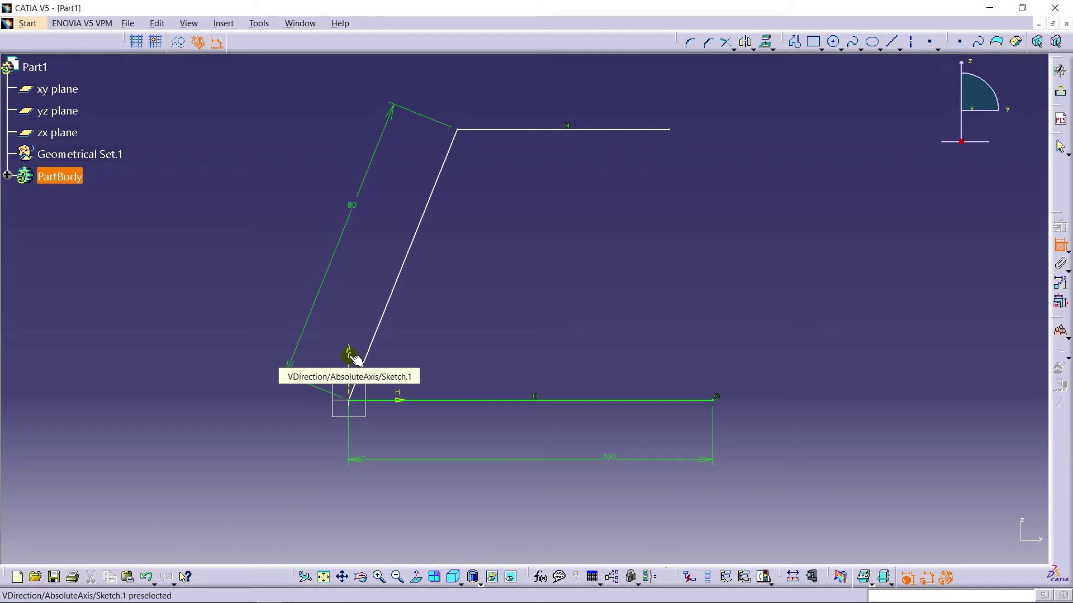
- Dimension the upper line's free end from the vertical axis and set the distance to 100 mm
click(350, 357)
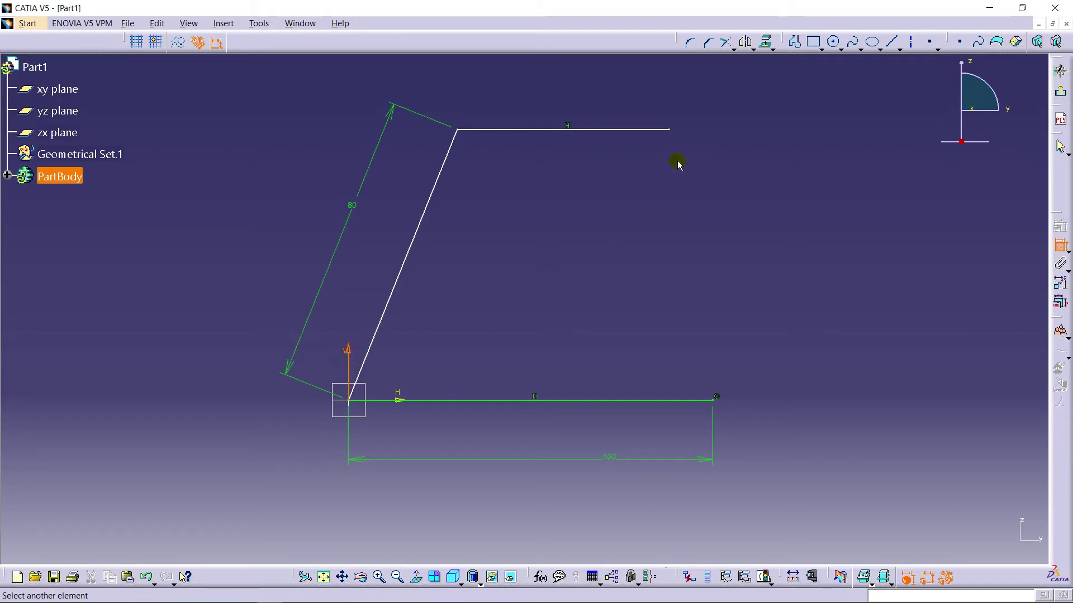
click(669, 130)
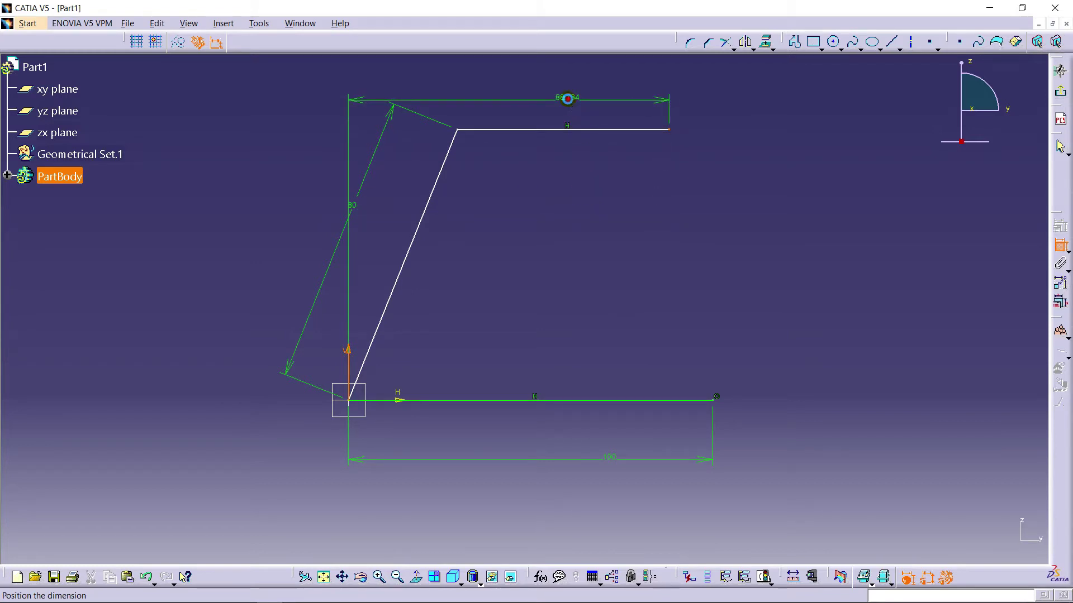
click(568, 102)
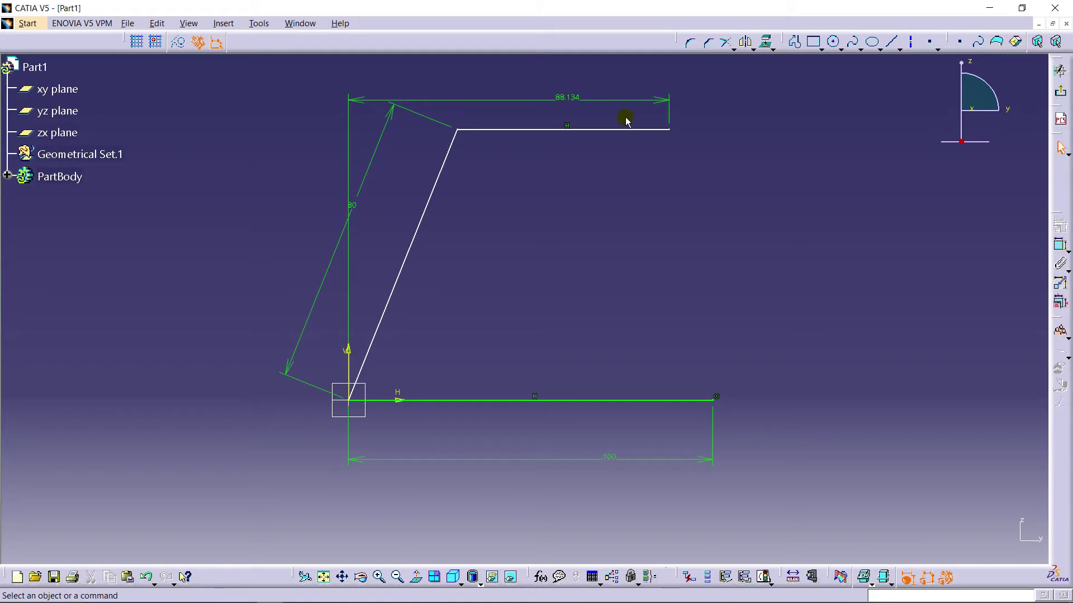
double_click(565, 103)
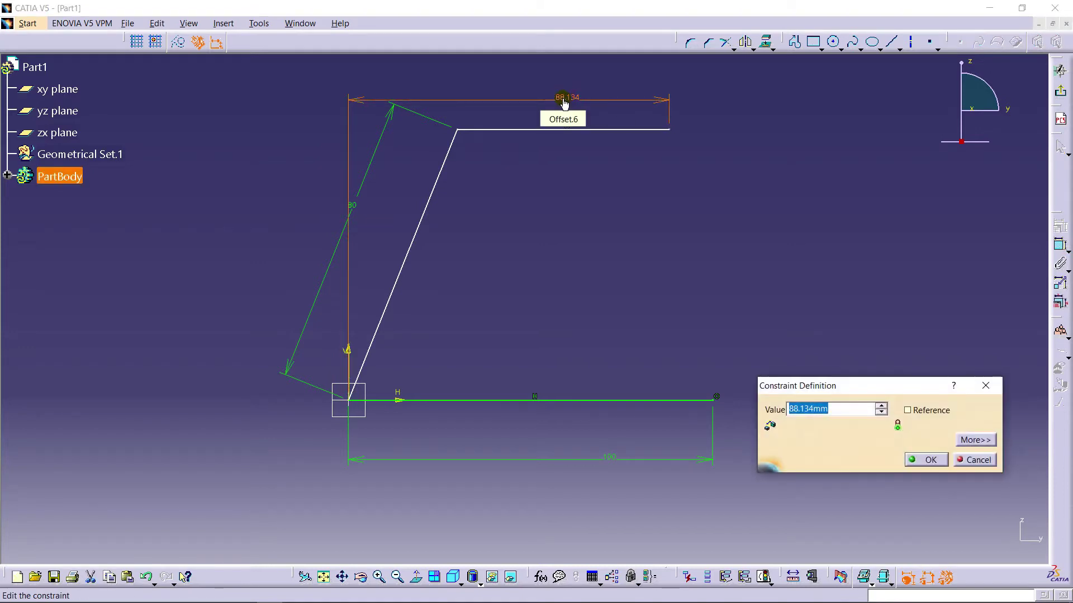
text(100)
key(Return)
- Constrain the angle between the slanted line and the base line to 60 degrees
mouse_move(647, 268)
middle_down()
mouse_move(637, 292)
mouse_move(637, 277)
middle_up()
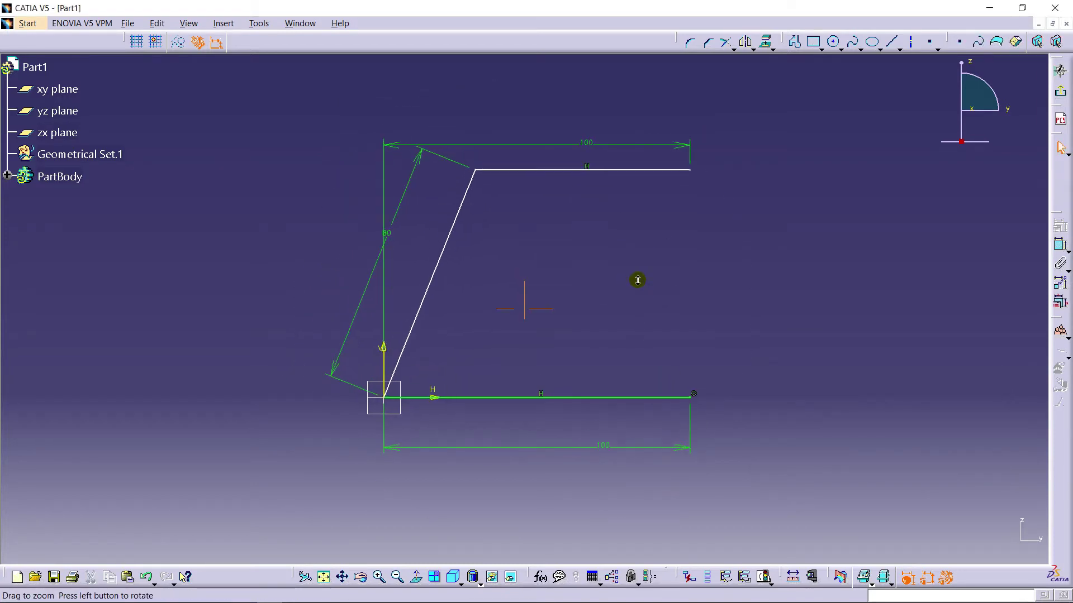
click(1060, 245)
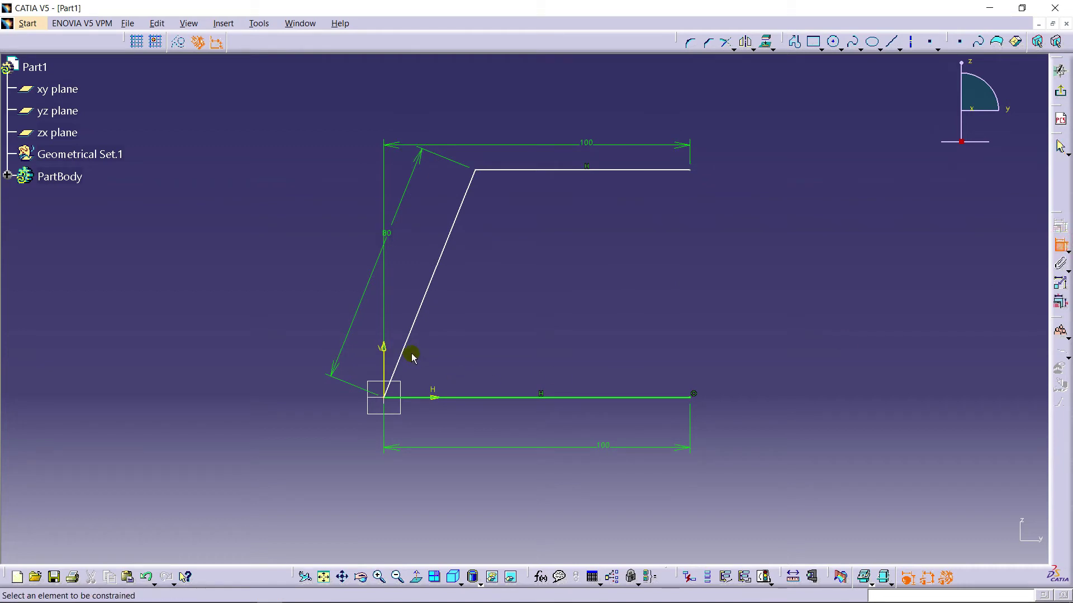
click(413, 332)
click(491, 398)
click(474, 361)
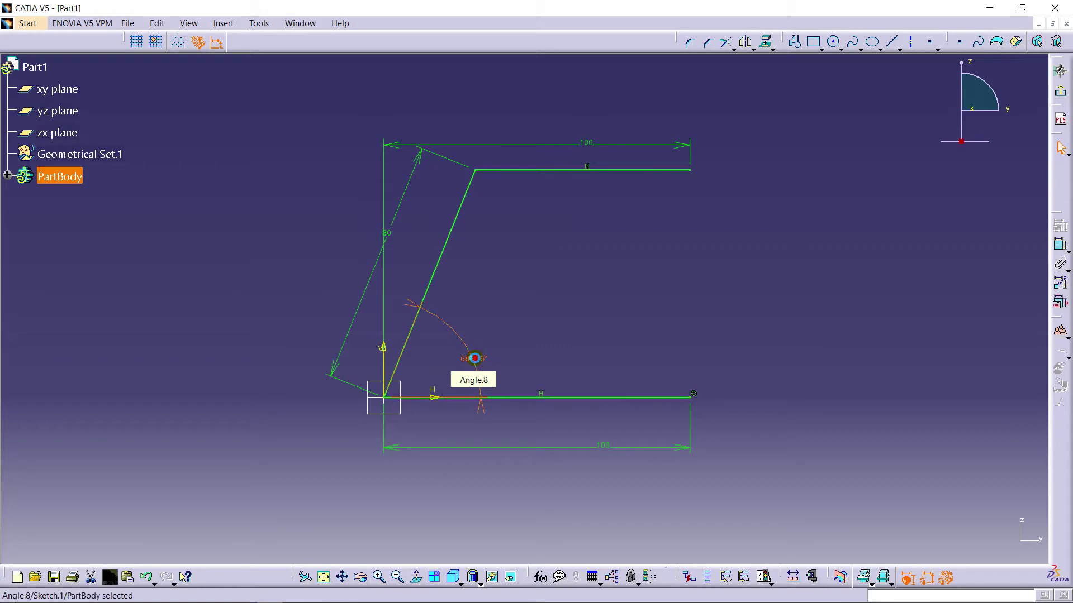
double_click(477, 363)
text(60deg)
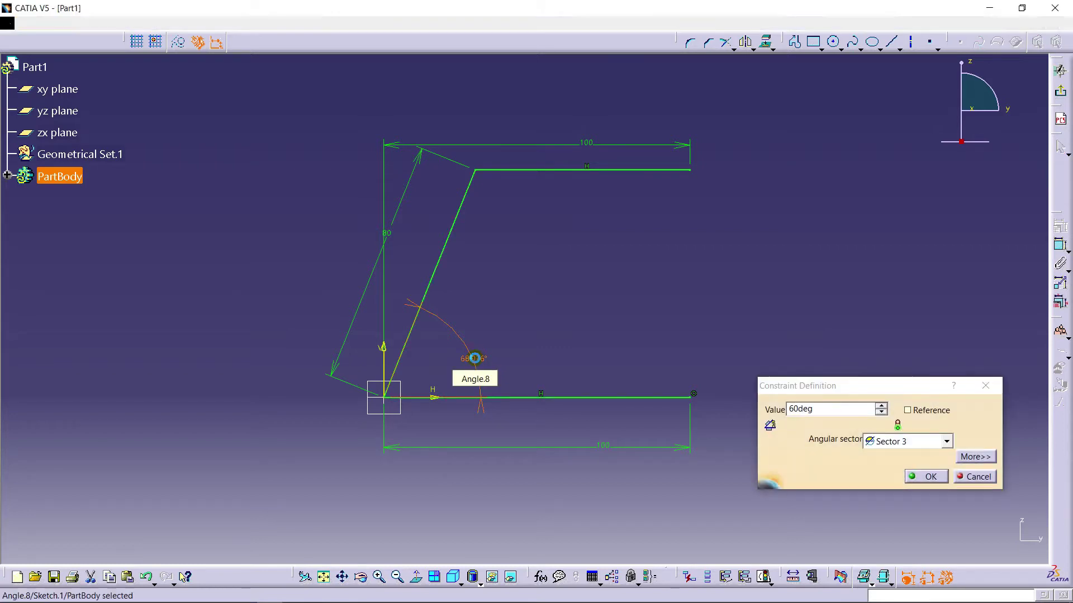
key(Return)
- Round the profile corner at the origin with a Corner of about 15 mm radius, converting the line lengths into distances
mouse_move(552, 313)
middle_down()
mouse_move(546, 343)
mouse_move(455, 324)
mouse_move(448, 290)
mouse_move(511, 301)
middle_up()
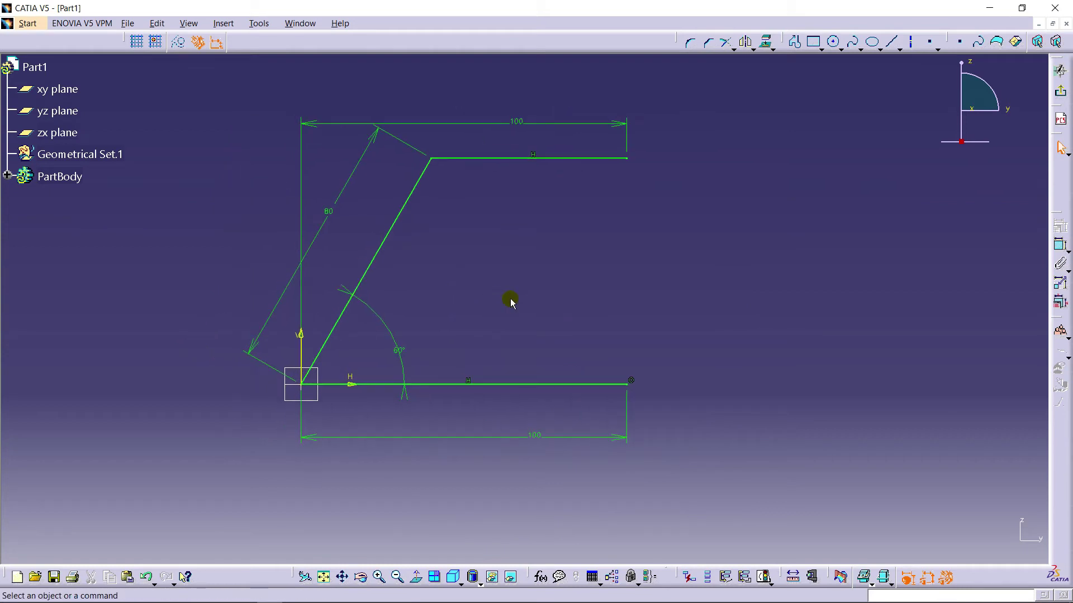
click(689, 49)
middle_drag(395, 400, 551, 343)
scroll(551, 313, up, 3)
scroll(555, 278, up, 1)
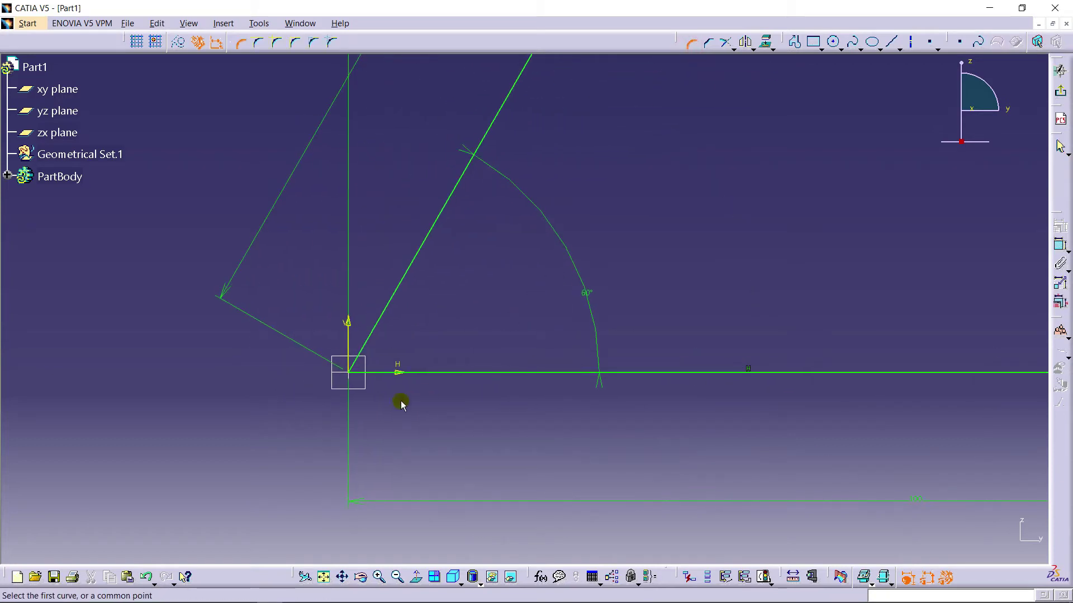
click(349, 373)
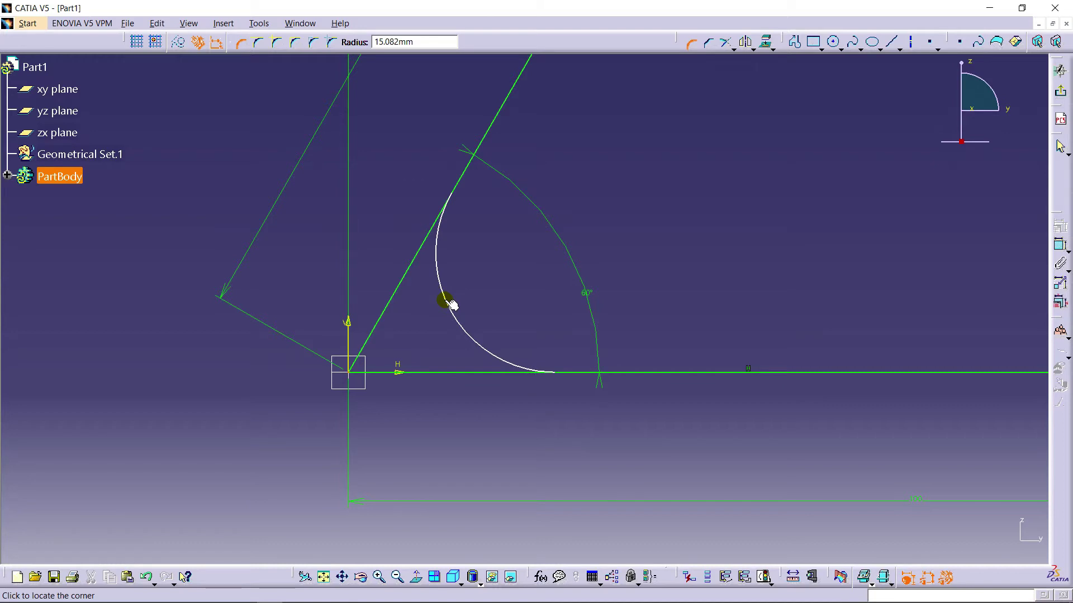
click(447, 302)
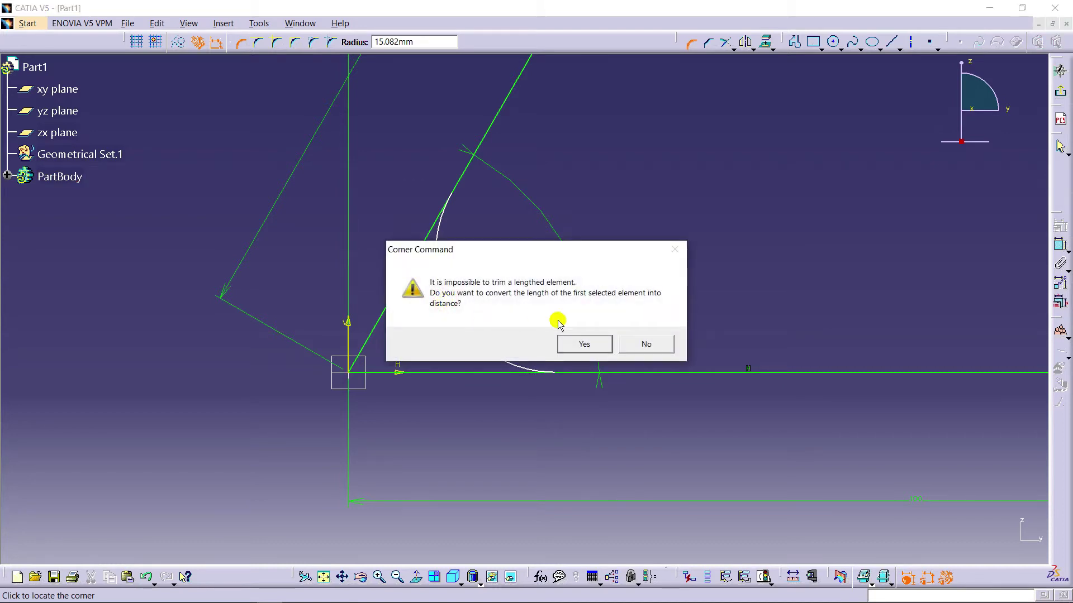
click(576, 345)
click(576, 345)
- Set the radius of the rounded corner near the origin to 10 mm
mouse_move(575, 347)
middle_down()
mouse_move(558, 285)
mouse_move(559, 352)
mouse_move(493, 395)
mouse_move(497, 383)
middle_up()
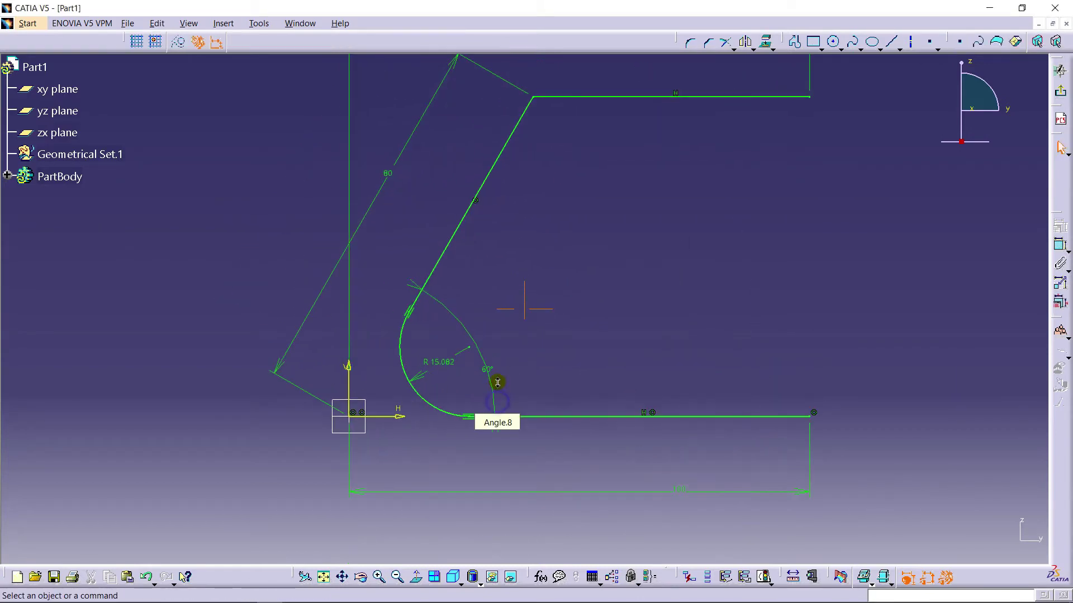
double_click(440, 369)
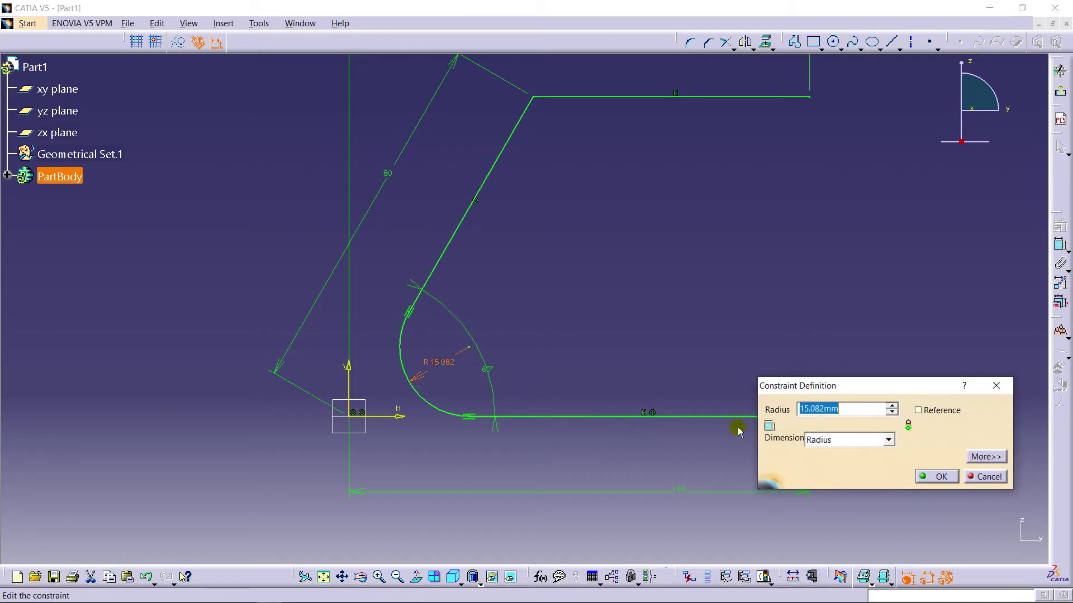
text(10)
key(Return)
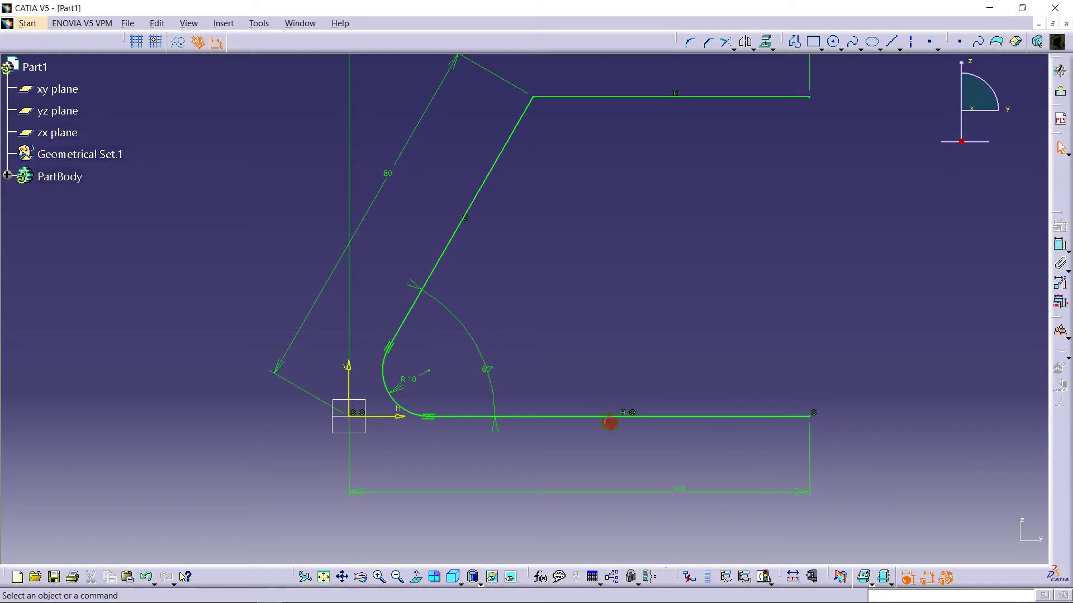
- Round the upper corner between the slanted line and the upper horizontal line with a 10 mm radius
middle_drag(605, 345, 601, 389)
middle_drag(683, 207, 676, 246)
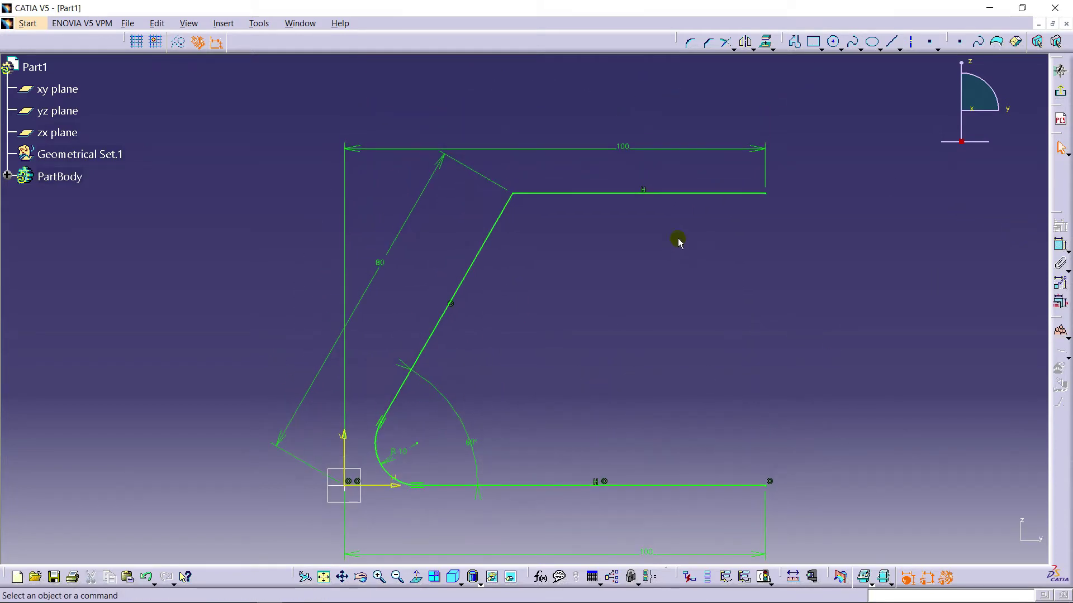
click(691, 43)
click(512, 194)
click(552, 229)
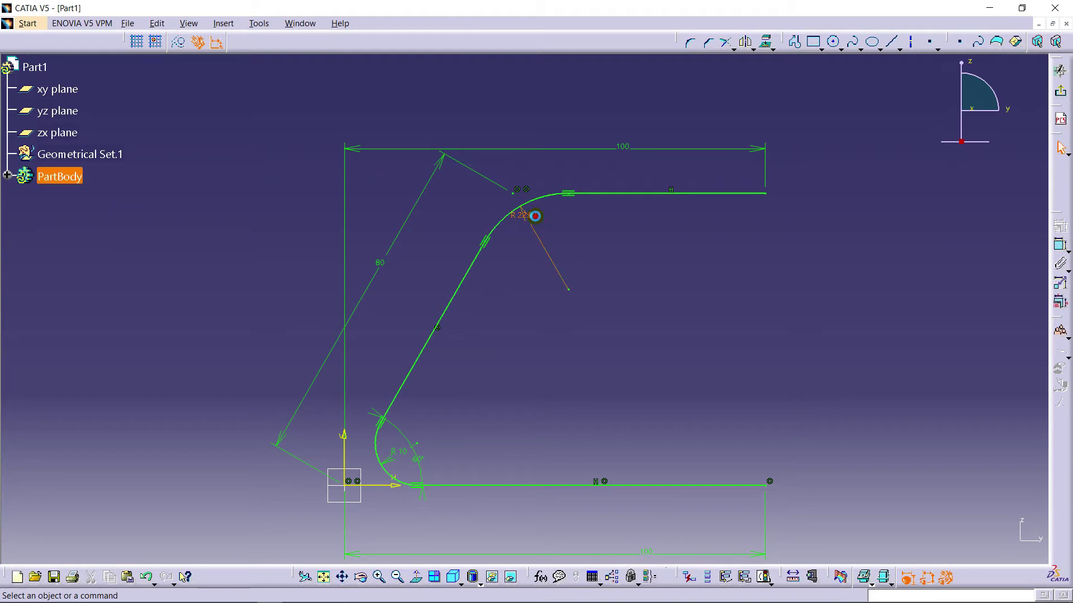
double_click(534, 219)
text(10)
key(Return)
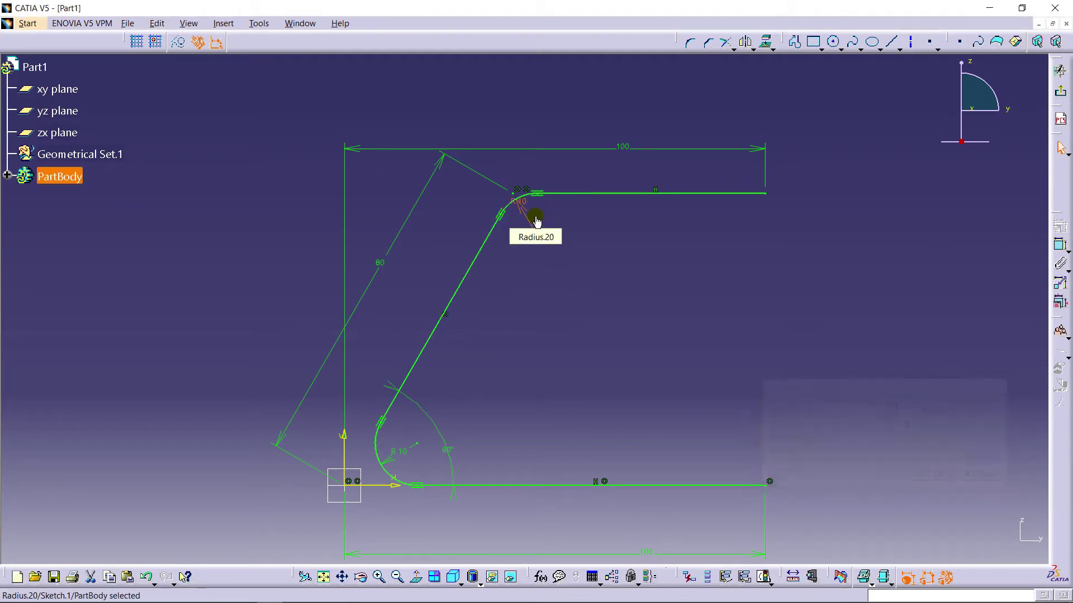
mouse_move(596, 329)
ctrl+middle_down()
mouse_move(612, 433)
mouse_move(589, 448)
mouse_move(593, 372)
ctrl+middle_up()
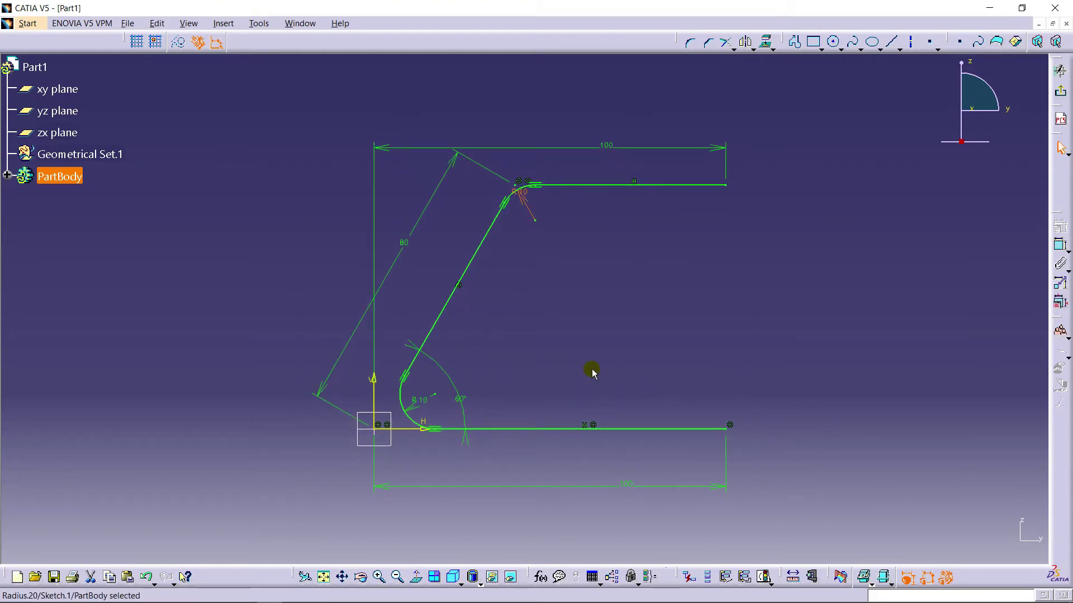
- Offset the whole five-element profile outward by about 7.9 mm as a single instance
middle_drag(600, 362, 635, 376)
click(690, 220)
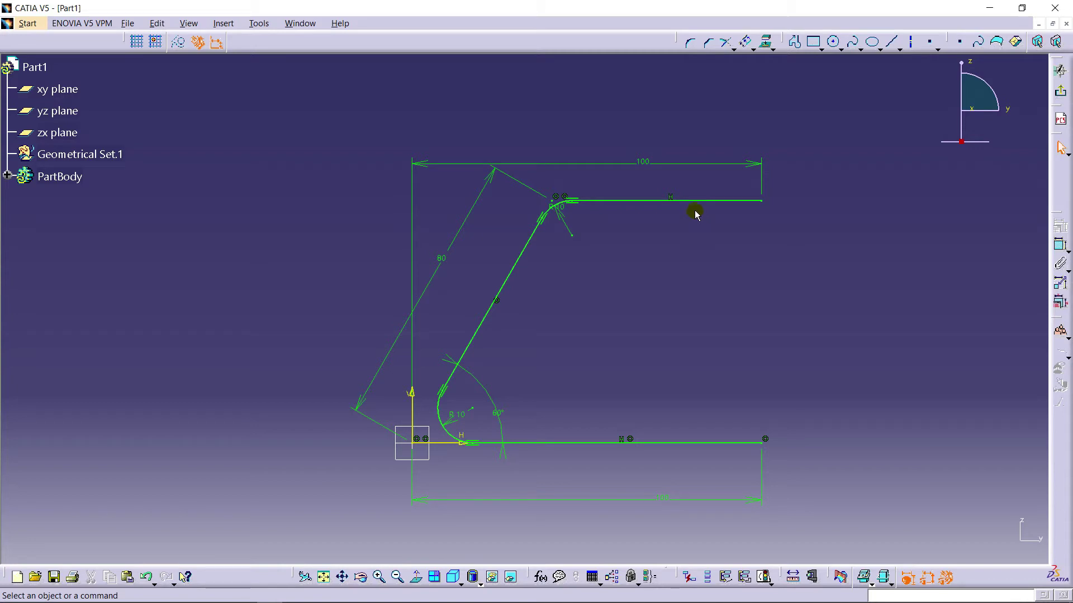
mouse_move(702, 241)
middle_down()
mouse_move(666, 242)
mouse_move(666, 173)
mouse_move(585, 343)
middle_up()
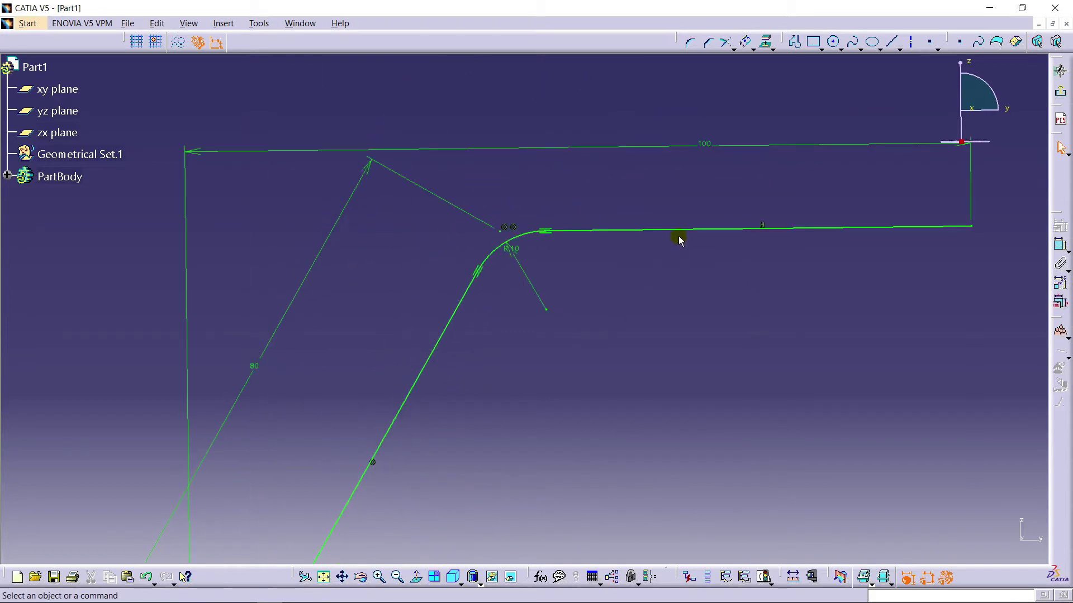
click(415, 577)
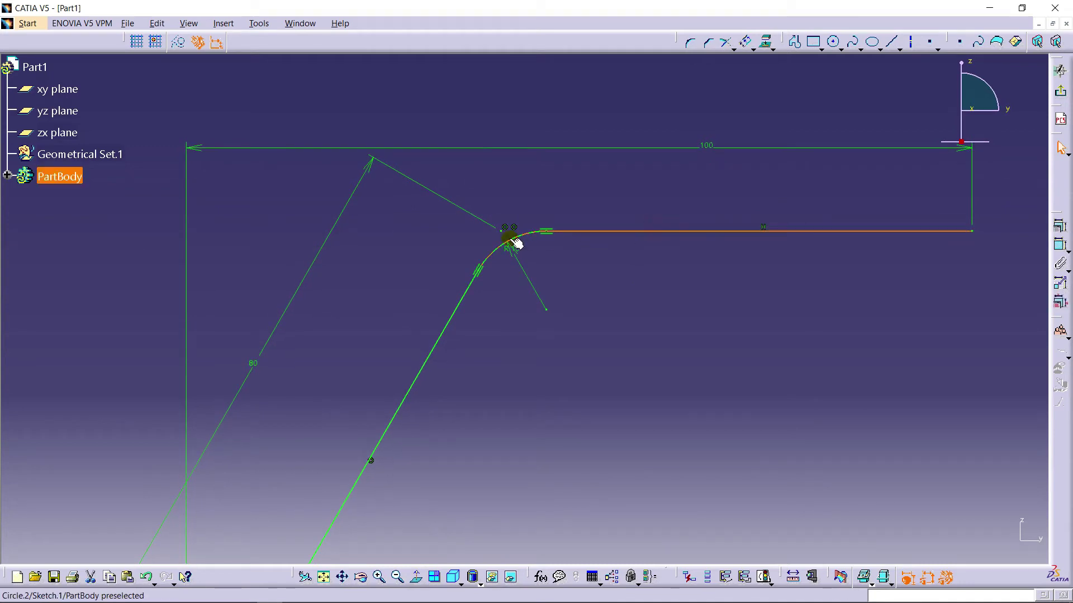
mouse_move(462, 300)
middle_down()
mouse_move(472, 263)
mouse_move(472, 340)
mouse_move(443, 408)
mouse_move(443, 342)
middle_up()
click(471, 263)
click(443, 407)
ctrl+click(342, 414)
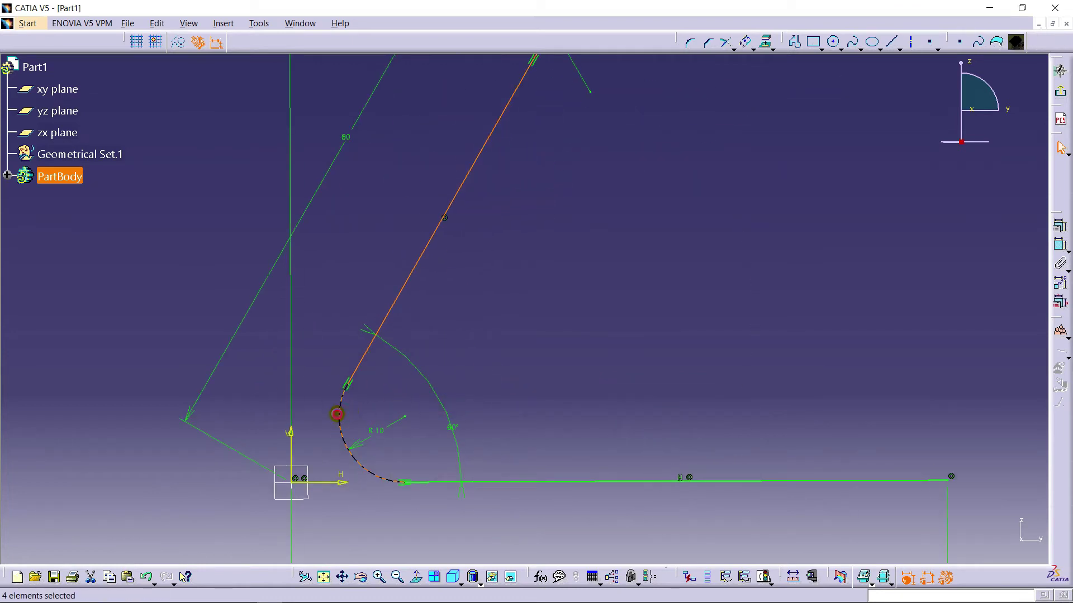
ctrl+click(552, 482)
click(605, 300)
middle_drag(606, 300, 552, 378)
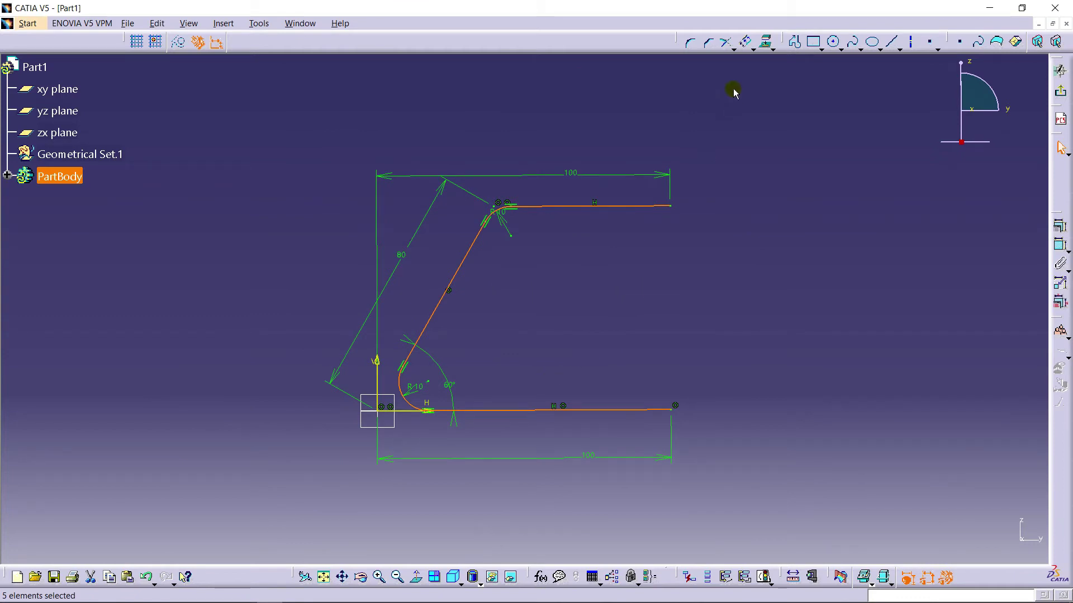
click(745, 42)
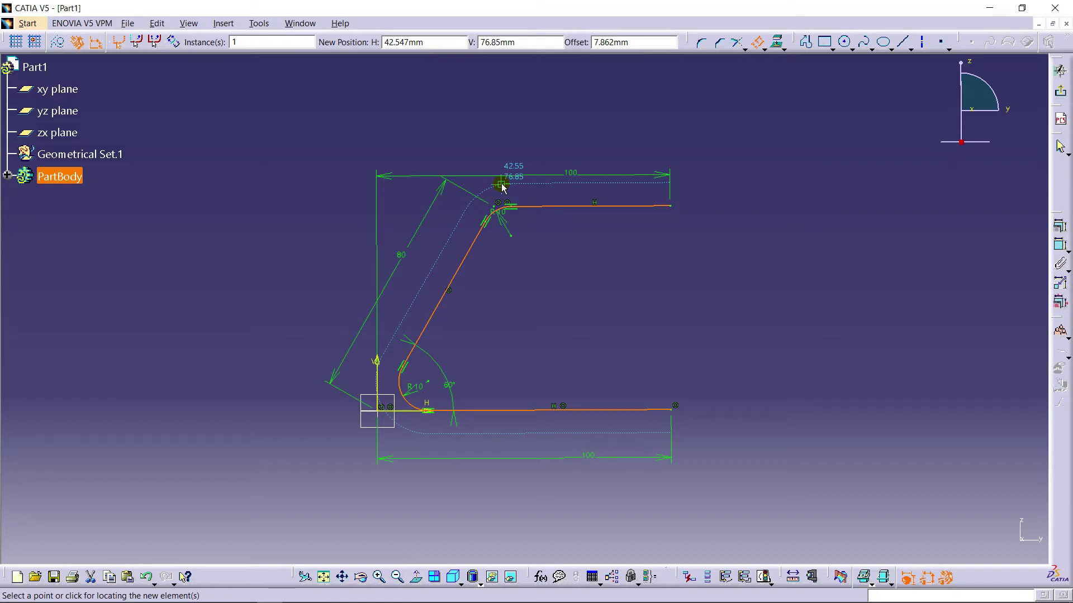
click(502, 187)
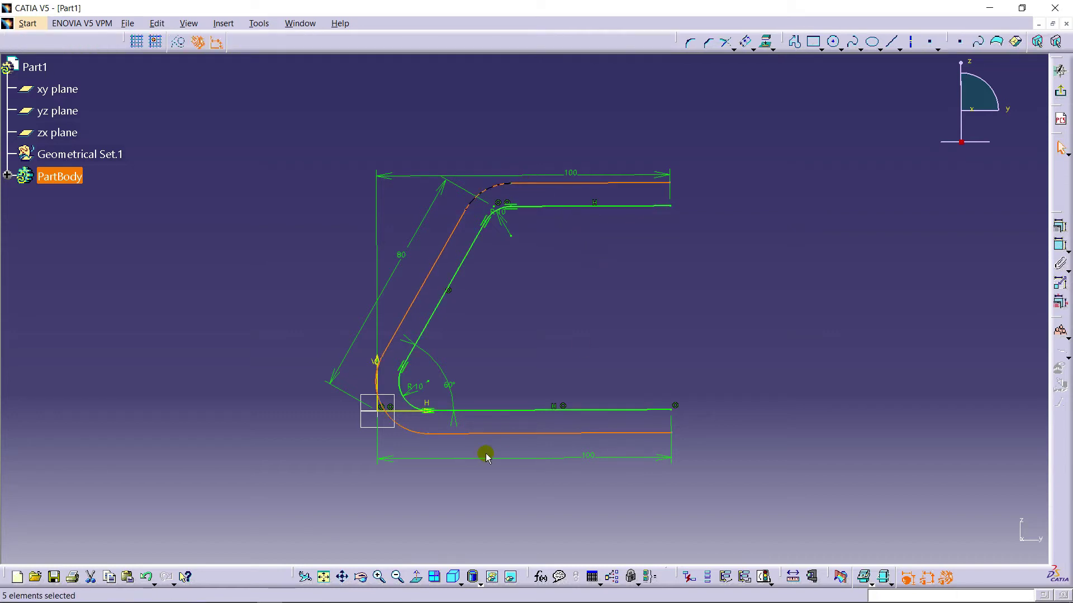
click(464, 491)
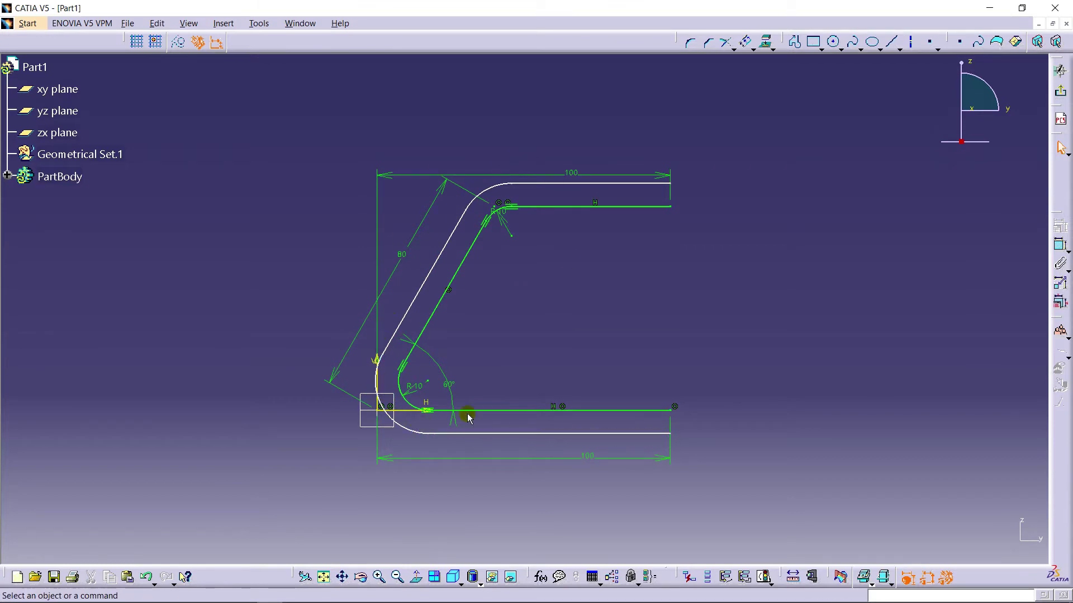
- Constrain the distance between the upper horizontal line and its offset copy to 6.35 mm
mouse_move(589, 401)
middle_down()
mouse_move(584, 333)
mouse_move(470, 364)
mouse_move(503, 346)
middle_up()
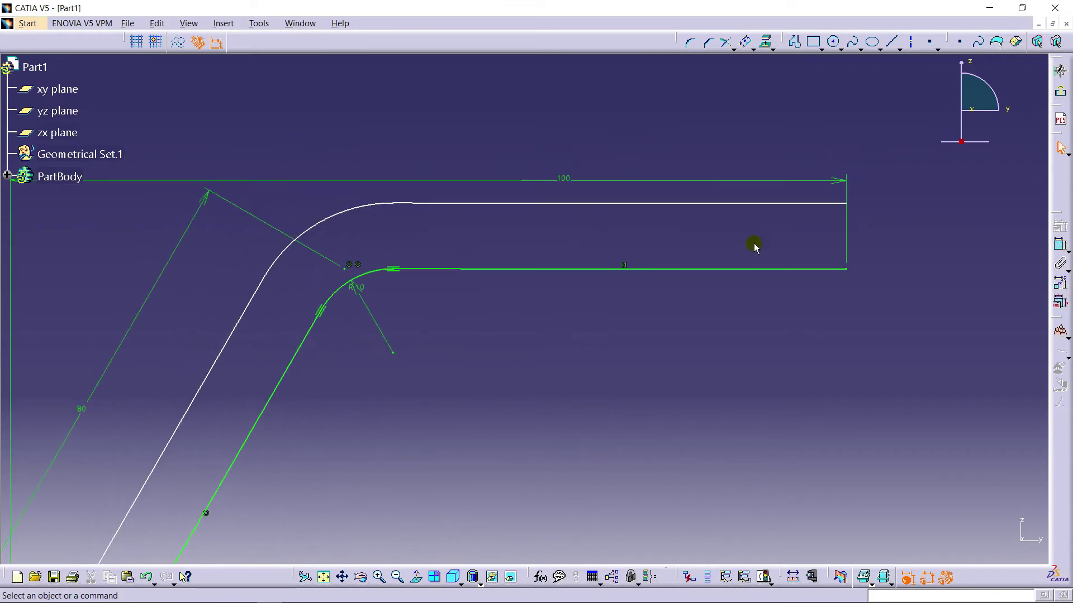
click(1060, 246)
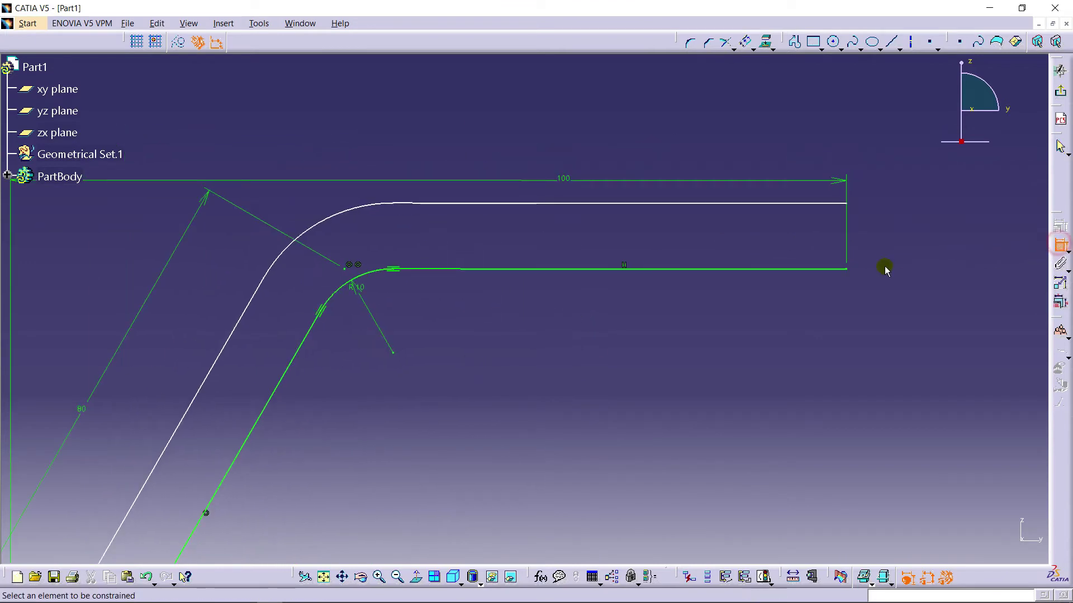
click(658, 270)
click(655, 203)
click(657, 230)
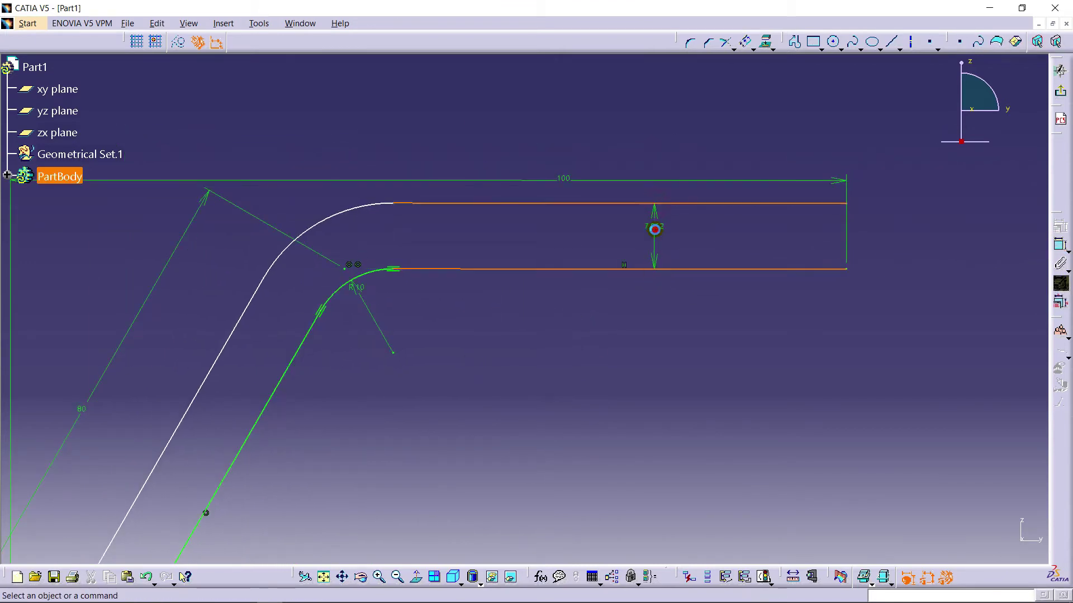
double_click(659, 228)
text(6.35)
key(Return)
- Dimension the radius of the outer arc at the upper bend and check the required radius in the draft sheet PDF
mouse_move(474, 240)
middle_down()
mouse_move(489, 334)
mouse_move(531, 277)
middle_up()
click(1060, 245)
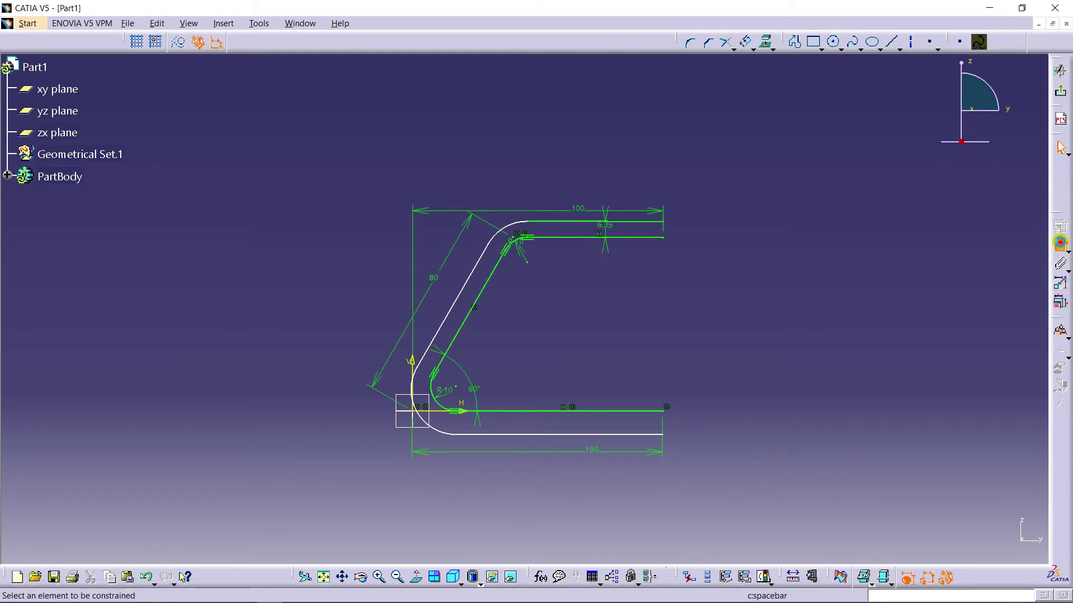
mouse_move(684, 344)
middle_down()
mouse_move(702, 360)
mouse_move(637, 246)
mouse_move(609, 243)
middle_up()
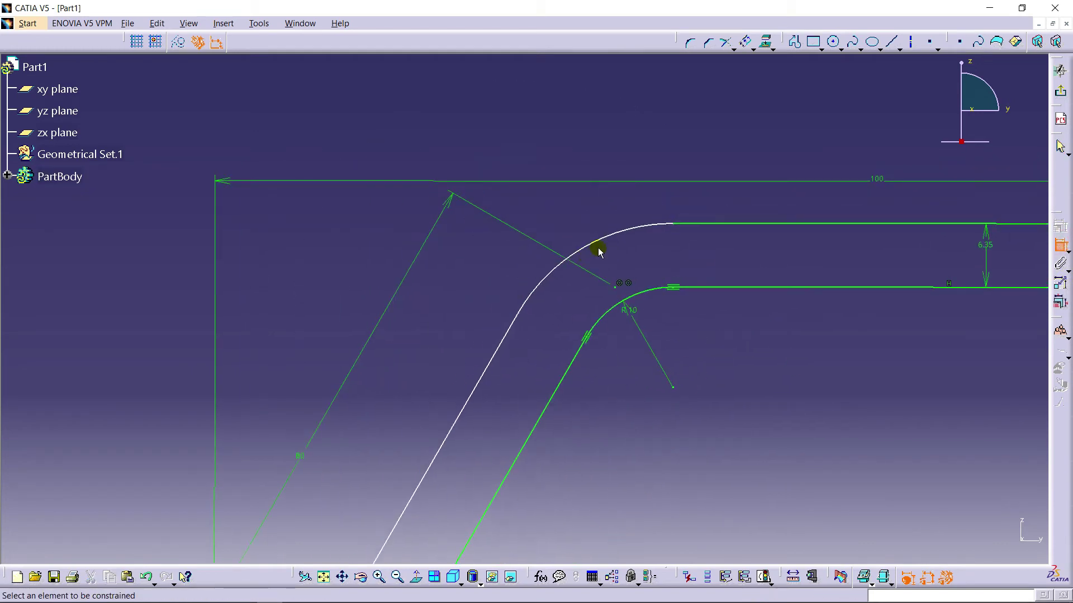
click(602, 241)
double_click(570, 183)
key(alt+Tab)
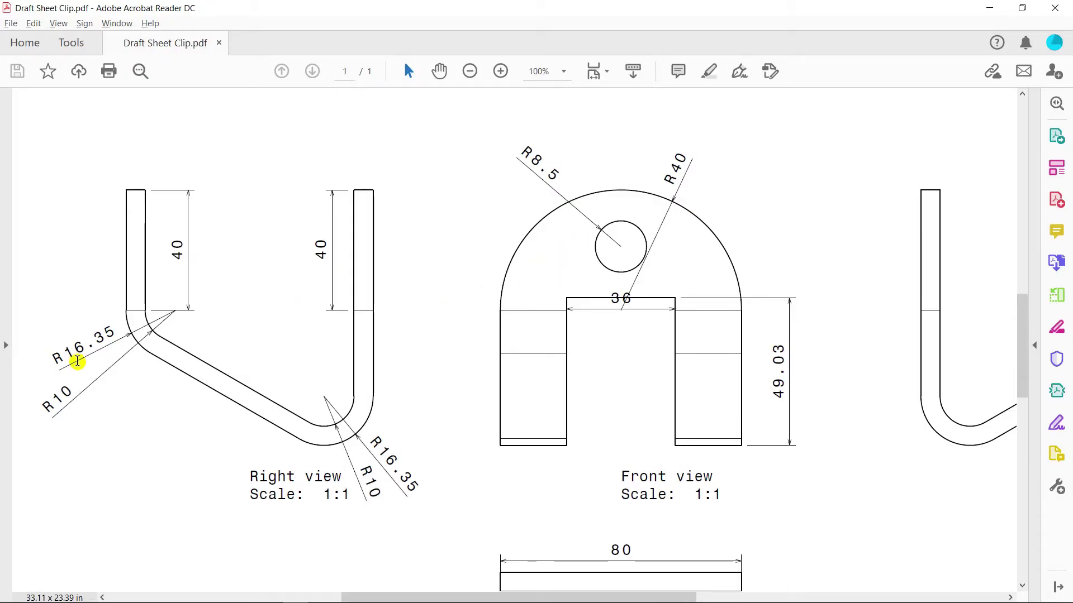
key(alt+Tab)
key(Return)
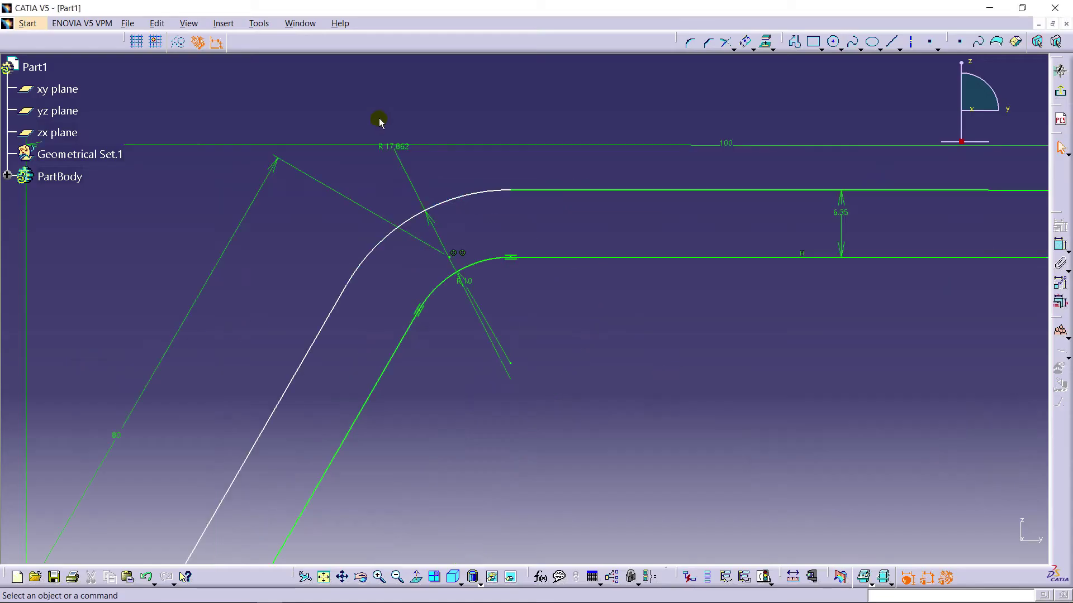
- Move the outer upper arc's radius dimension clear of the other dimensions and set it to 16.35 mm
click(395, 149)
mouse_move(395, 166)
mouse_down()
mouse_move(388, 187)
mouse_move(376, 167)
mouse_up()
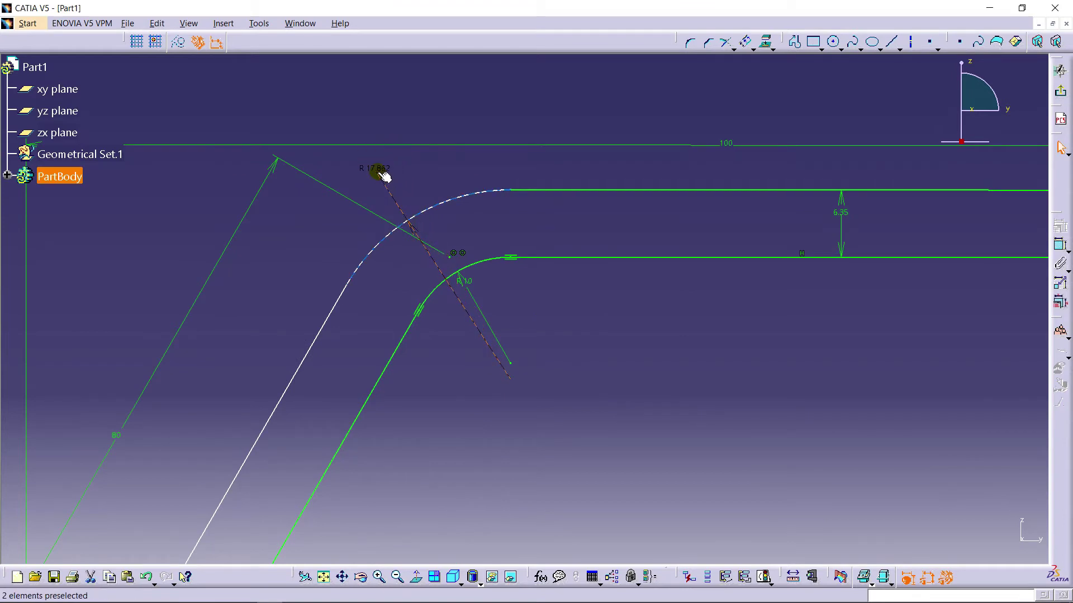
double_click(378, 175)
text(16.35mm)
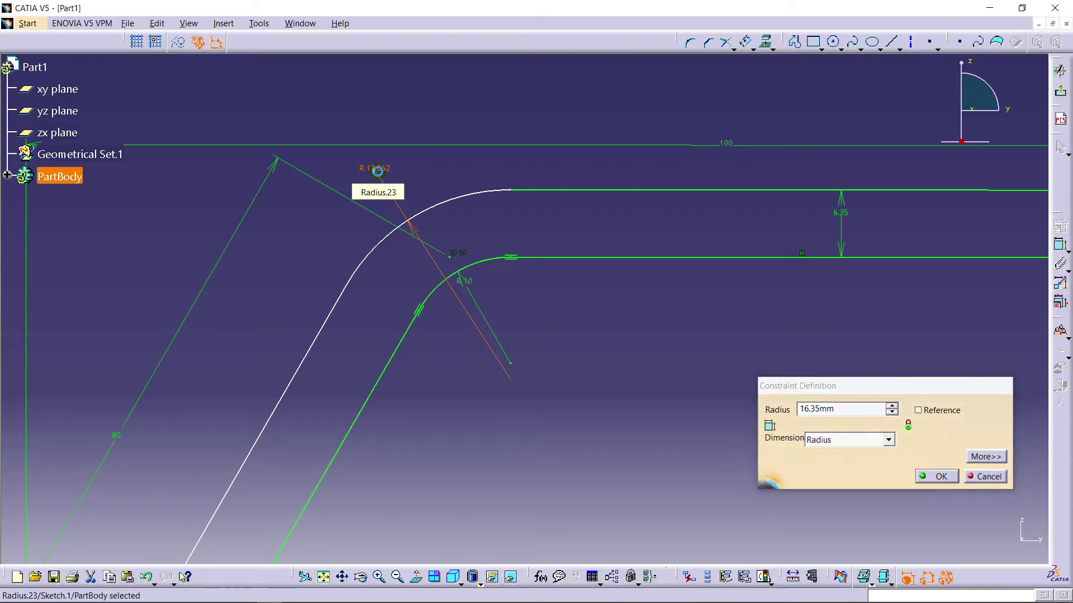
key(Return)
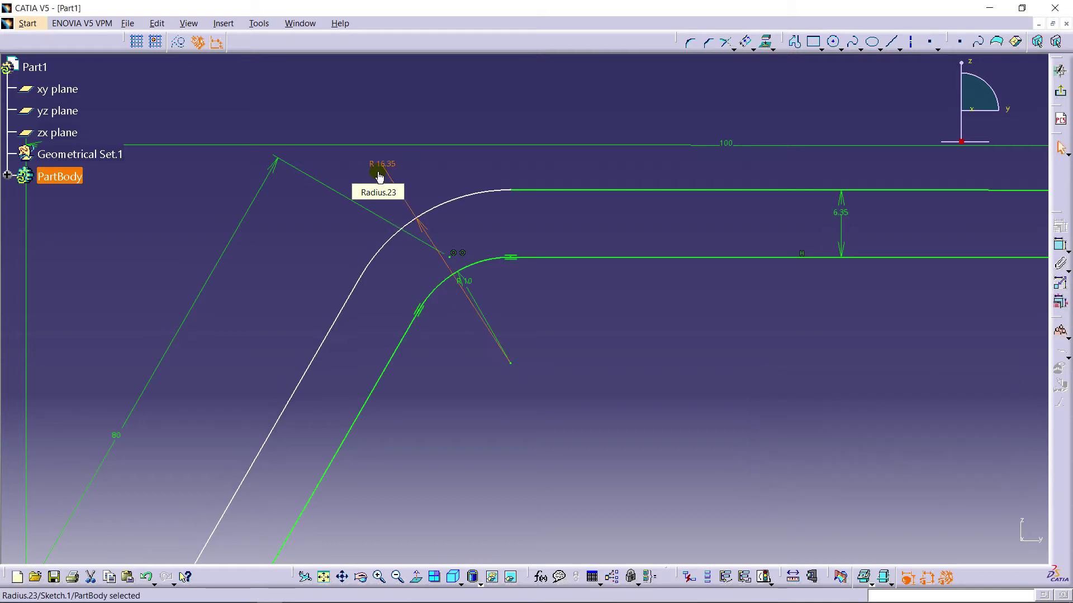
- Dimension the distance between the inner and outer slanted lines
mouse_move(726, 283)
middle_down()
mouse_move(582, 364)
mouse_move(643, 272)
mouse_move(644, 249)
middle_up()
click(1060, 244)
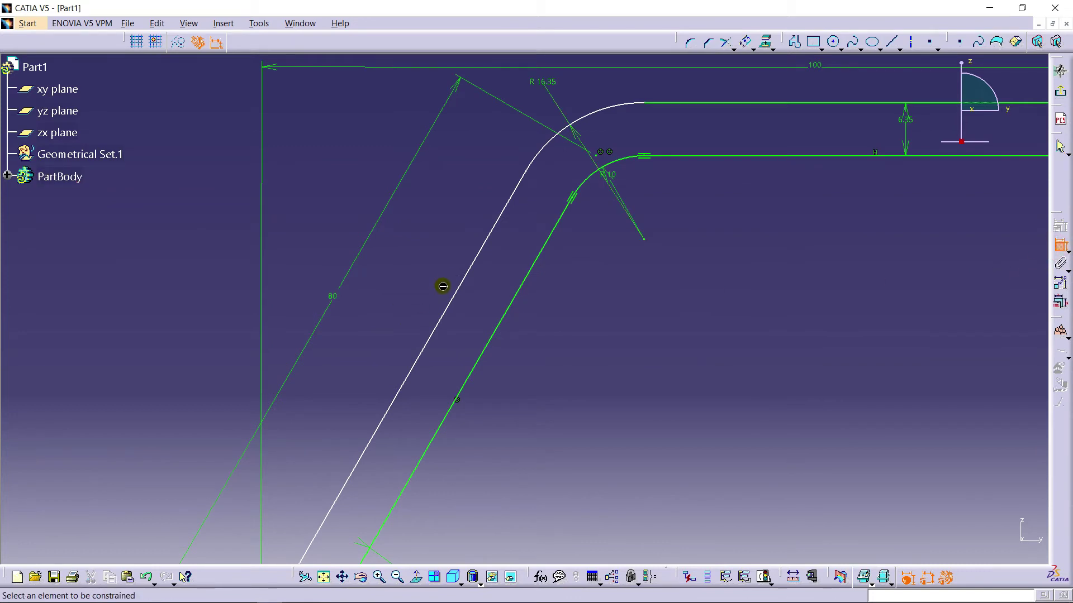
click(468, 271)
click(518, 302)
click(496, 294)
- Dimension the outer arc near the origin and set its radius to 16.35 mm
mouse_move(595, 338)
middle_down()
mouse_move(586, 269)
mouse_move(572, 337)
mouse_move(518, 263)
mouse_move(443, 414)
mouse_move(560, 369)
middle_up()
click(1060, 246)
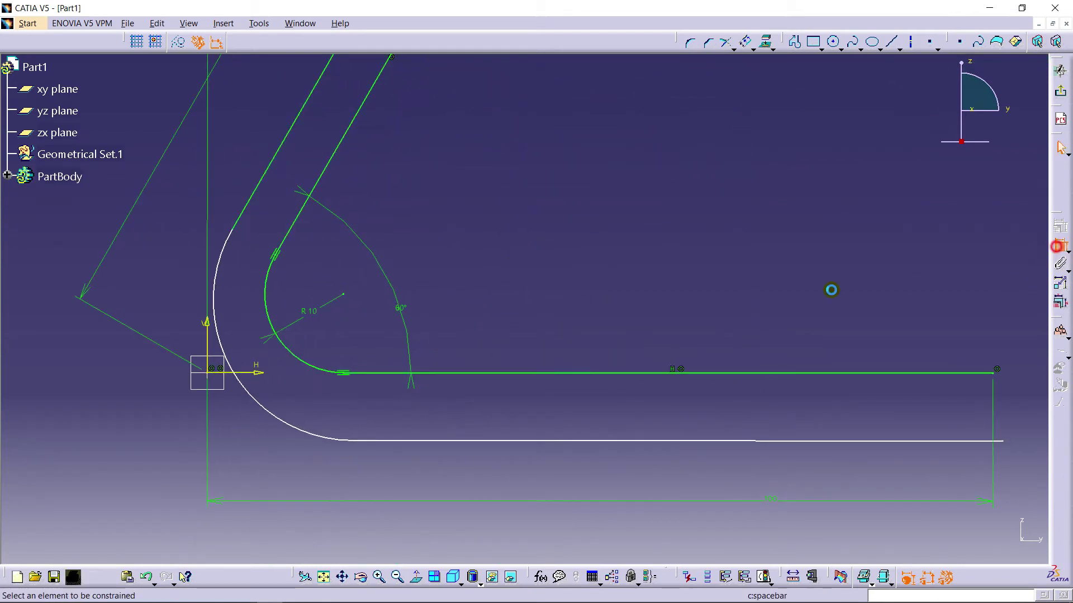
click(245, 389)
click(175, 401)
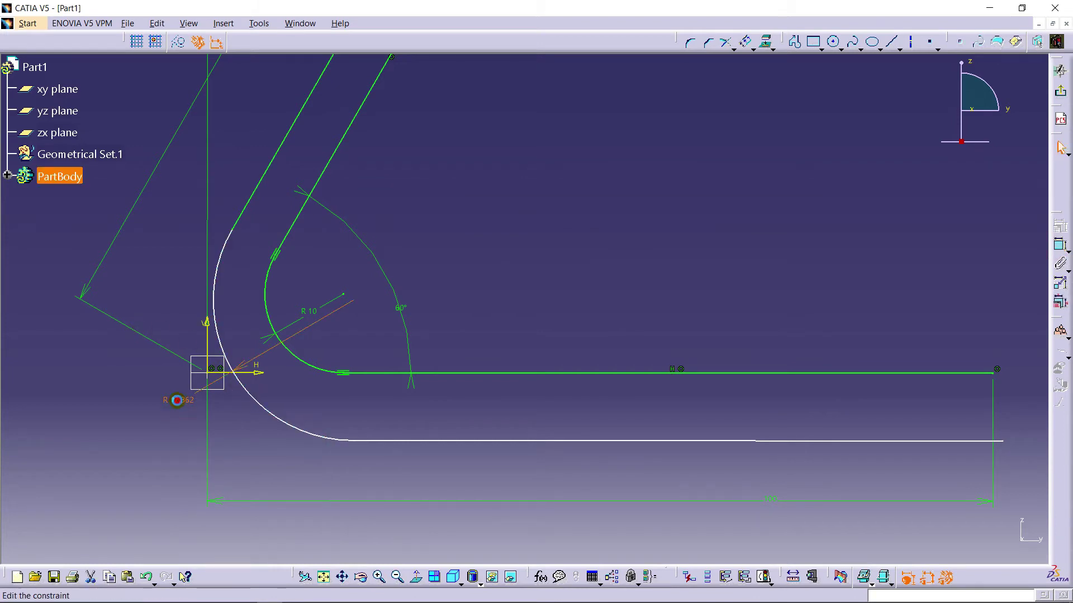
double_click(177, 401)
text(16.35)
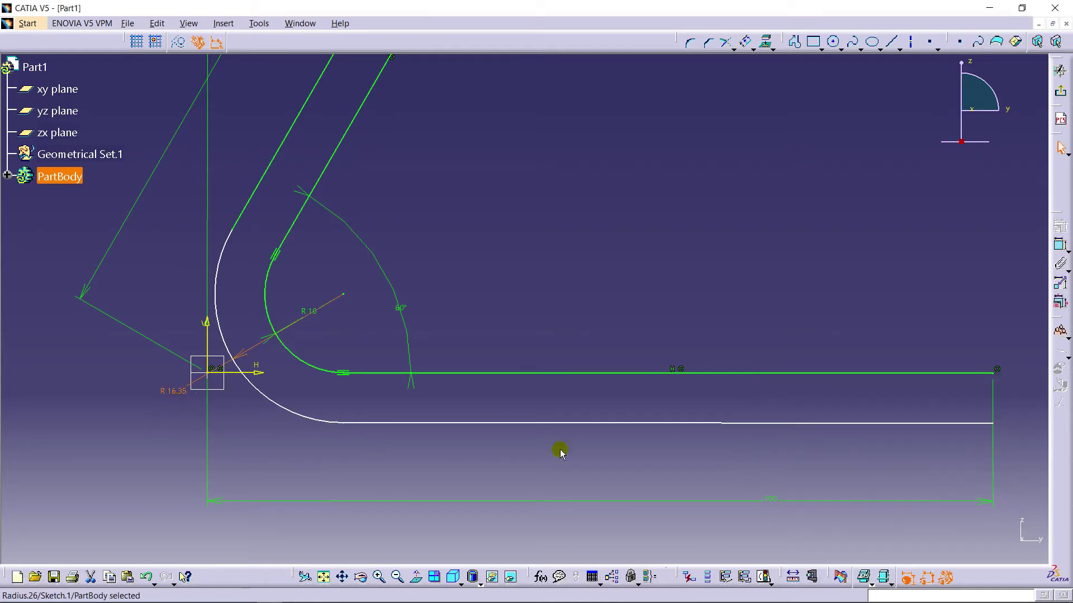
click(762, 457)
- Dimension the distance between the inner and outer lower horizontal lines
click(1060, 245)
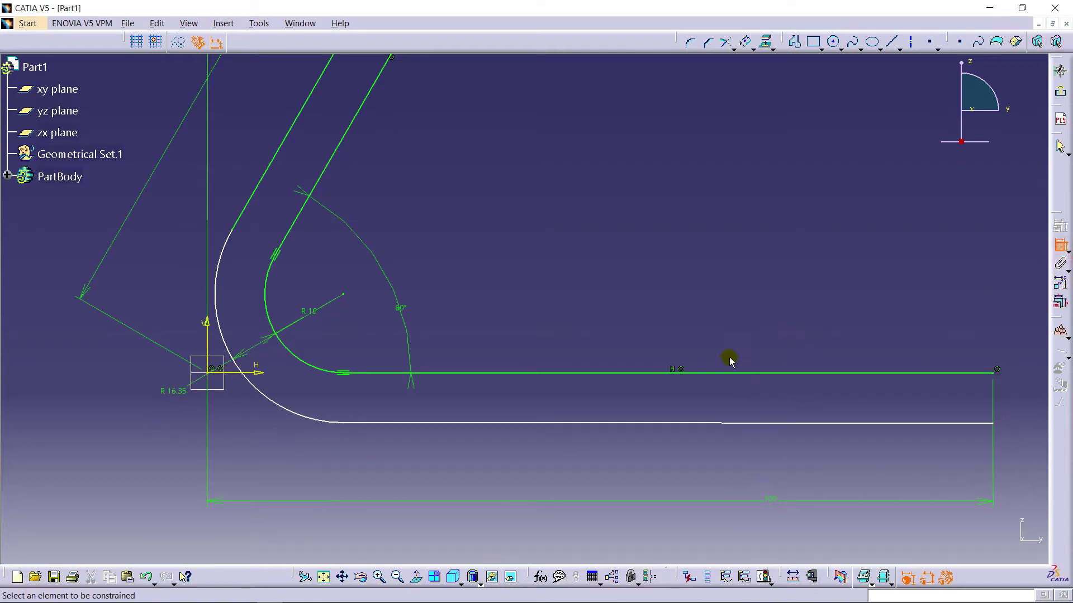
click(730, 373)
click(752, 424)
click(751, 401)
- Close the open end of the upper leg with a 6.35 mm vertical line joining the outer and inner endpoints
mouse_move(785, 401)
middle_down()
mouse_move(782, 312)
mouse_move(769, 374)
mouse_move(702, 433)
mouse_move(703, 402)
mouse_move(581, 460)
mouse_move(586, 298)
middle_up()
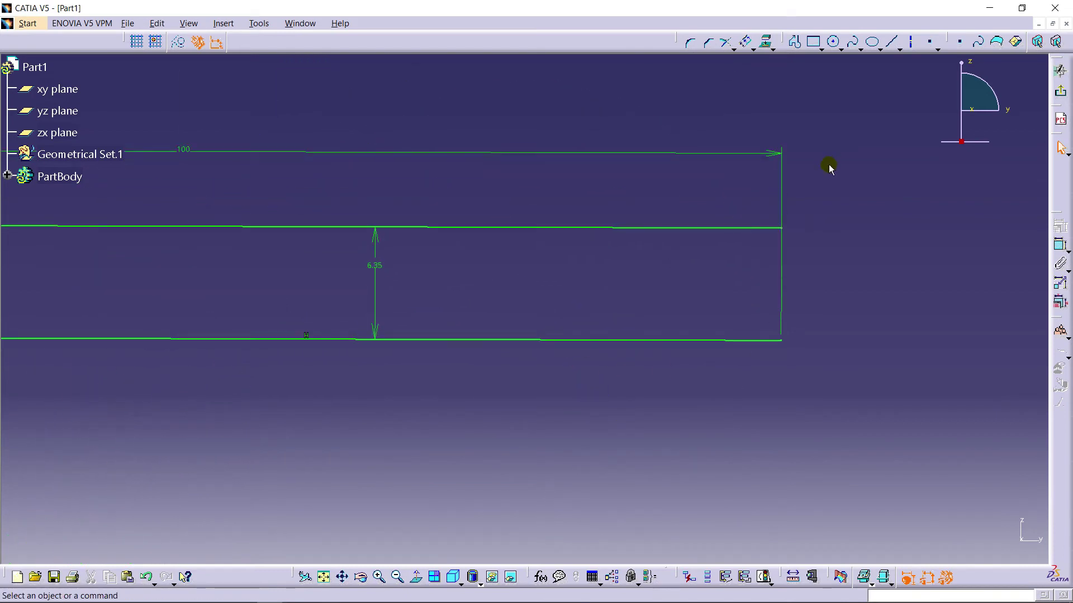
click(892, 44)
click(783, 229)
click(782, 340)
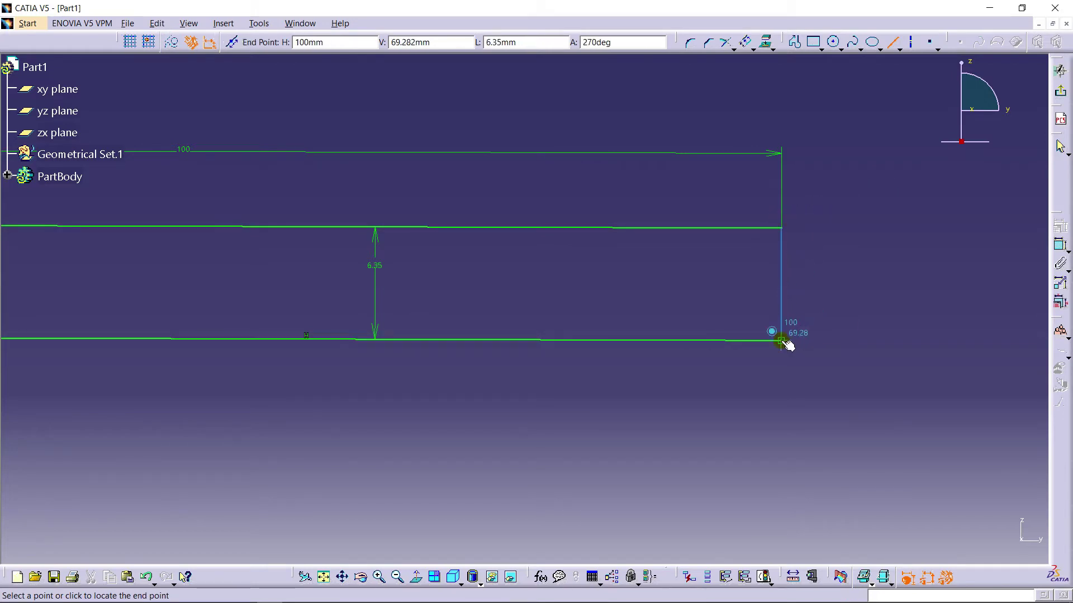
click(825, 314)
- Close the open end of the lower leg with a 6.35 mm vertical line joining the inner and outer endpoints
mouse_move(826, 313)
middle_down()
mouse_move(714, 209)
mouse_move(714, 313)
mouse_move(633, 327)
mouse_move(627, 448)
mouse_move(649, 311)
mouse_move(371, 324)
middle_up()
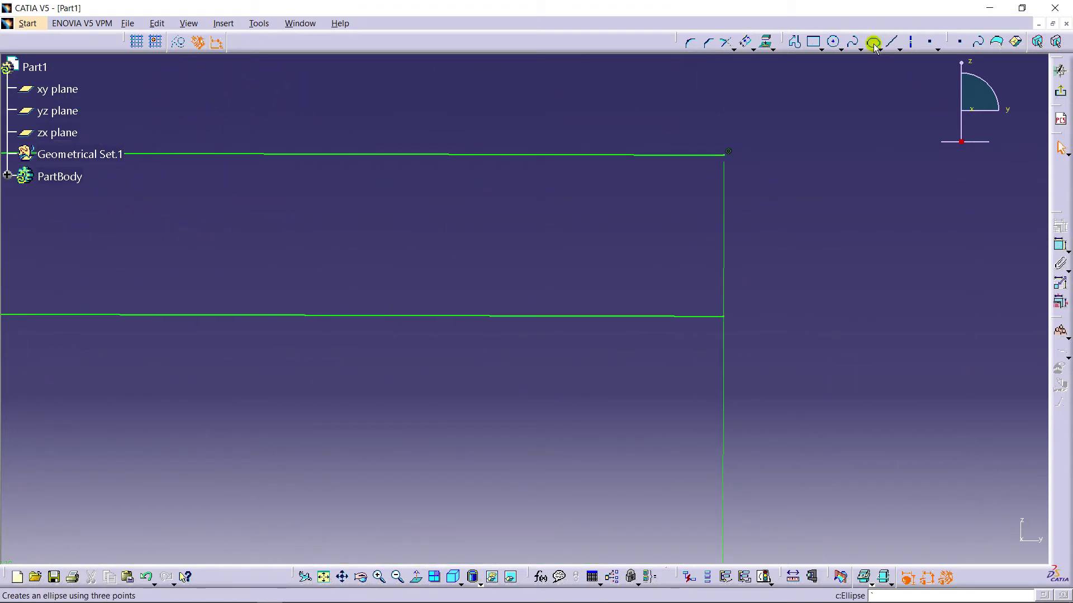
click(892, 41)
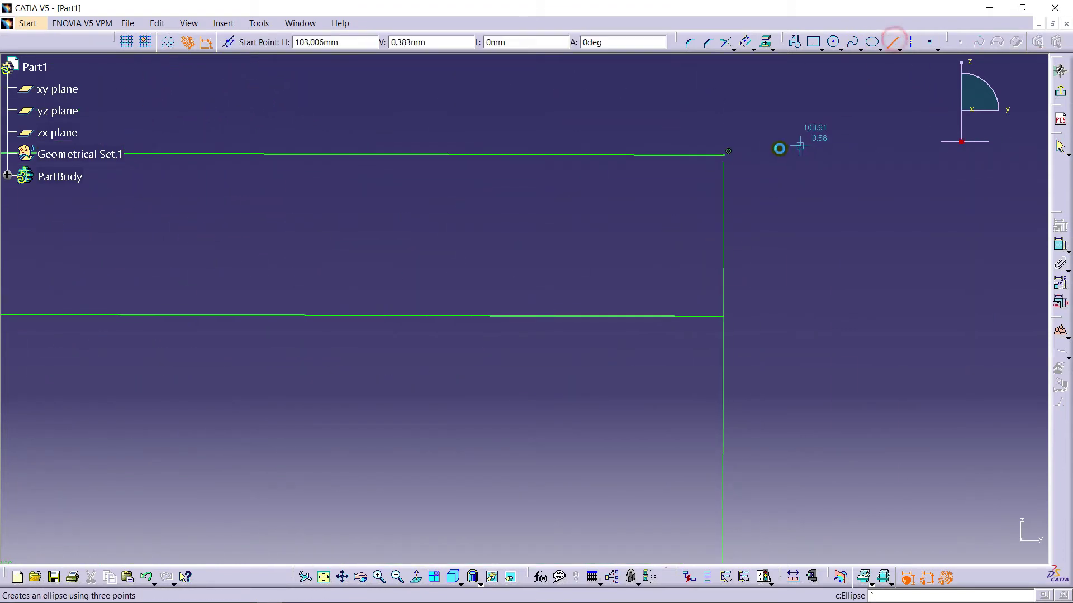
click(727, 152)
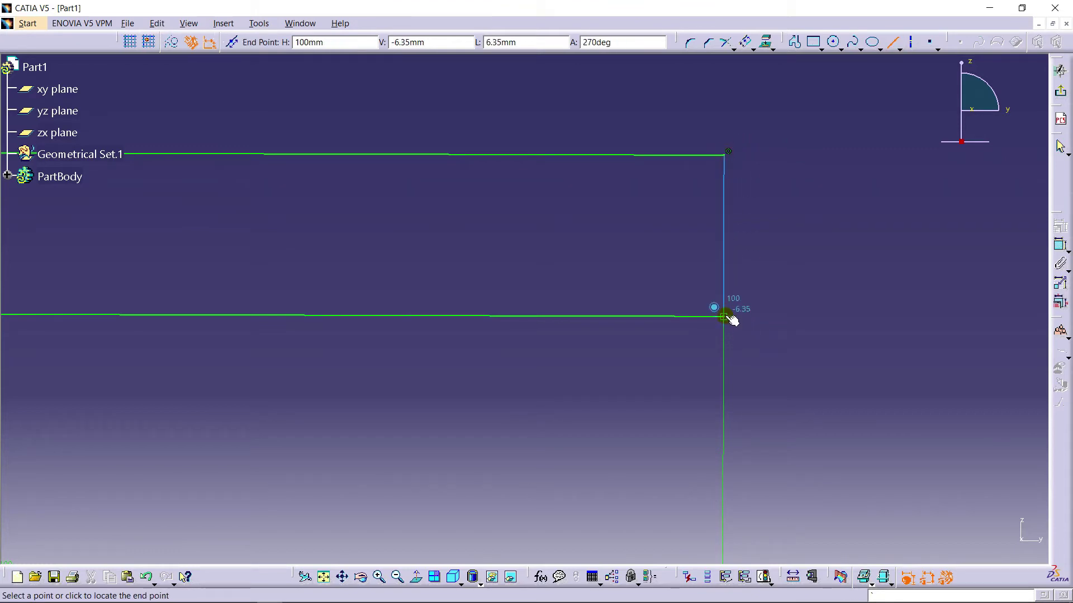
click(728, 321)
- Run Sketch Analysis to check whether the clip profile is closed
mouse_move(791, 185)
middle_down()
mouse_move(791, 350)
mouse_move(400, 96)
middle_up()
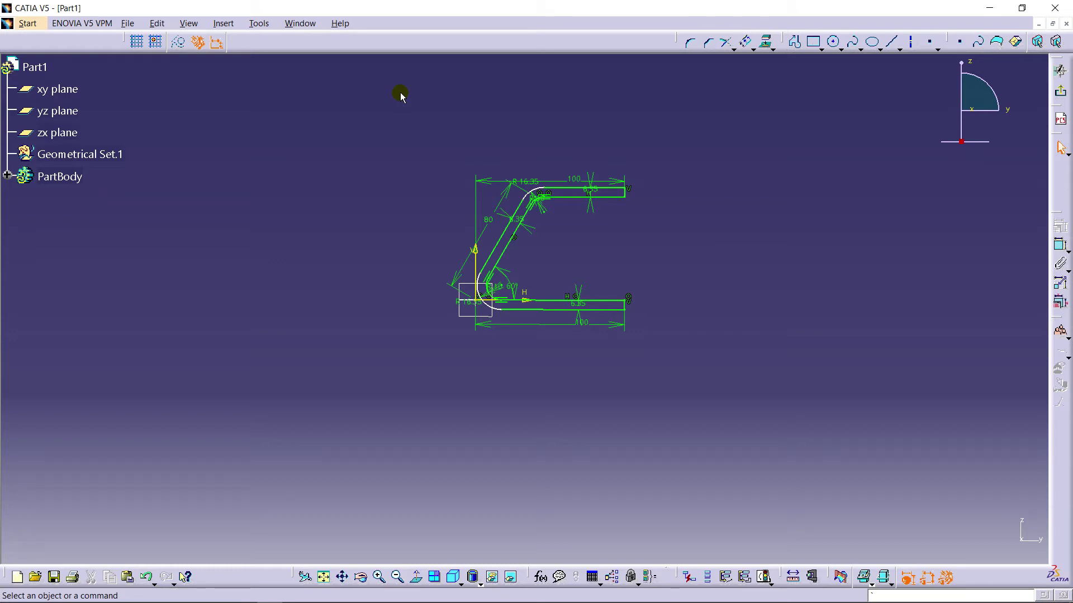
click(259, 24)
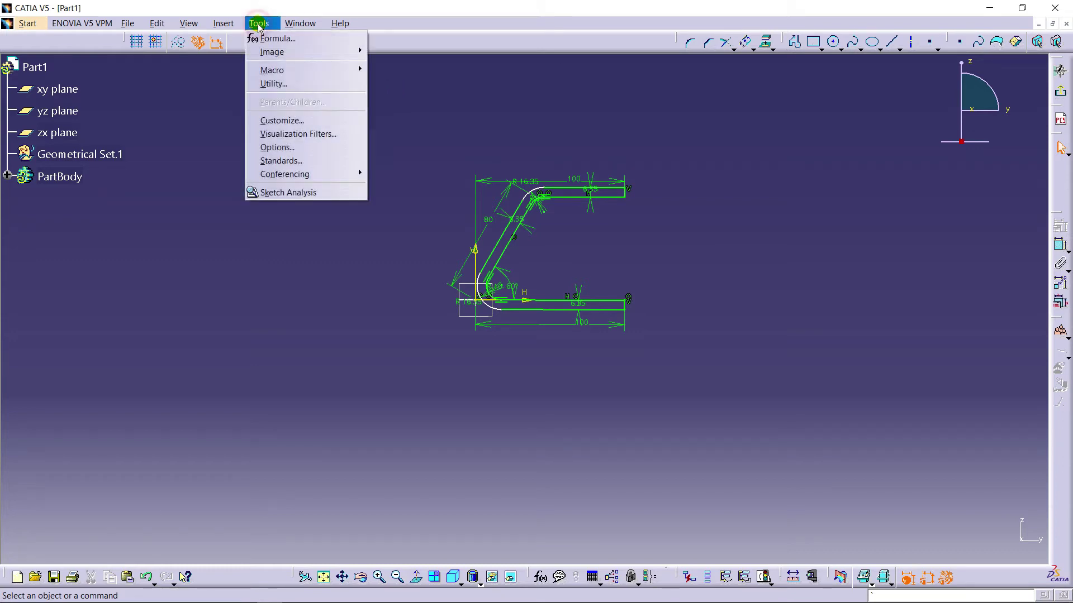
click(299, 193)
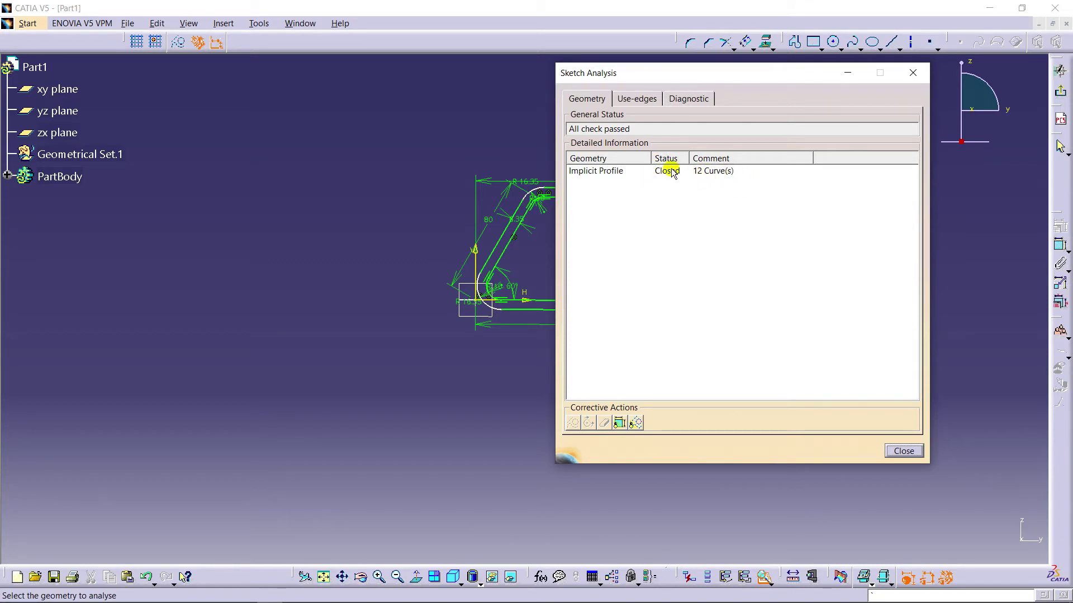
click(904, 451)
- Close the sketch analysis and exit the finished clip profile sketch
mouse_move(781, 313)
middle_down()
mouse_move(702, 300)
mouse_move(700, 248)
middle_up()
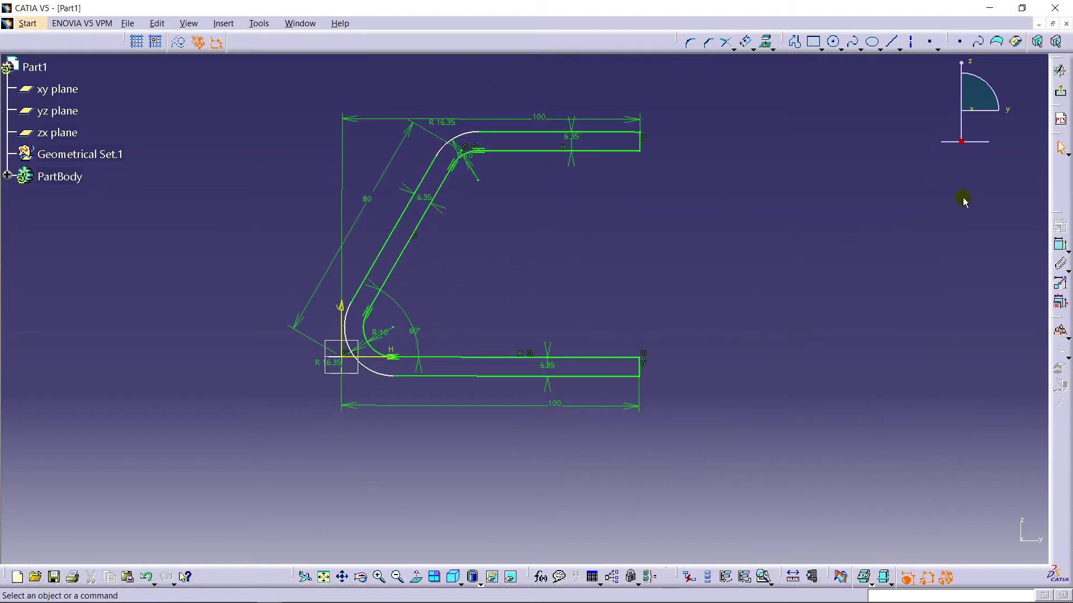
click(1062, 92)
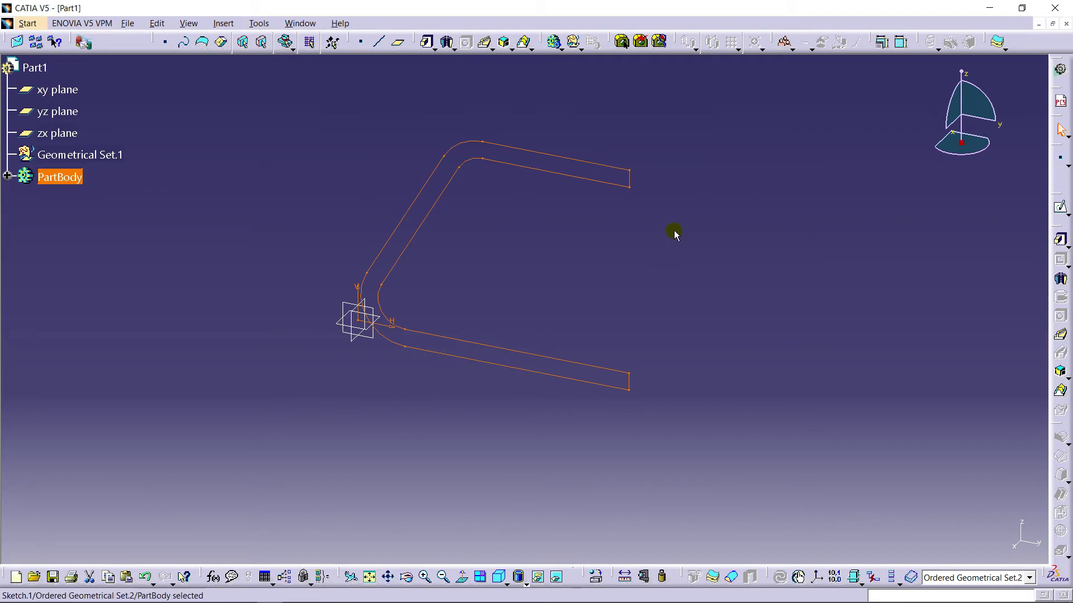
mouse_move(676, 230)
middle_down()
mouse_move(459, 228)
mouse_move(510, 220)
mouse_move(620, 273)
mouse_move(617, 173)
mouse_move(618, 209)
middle_up()
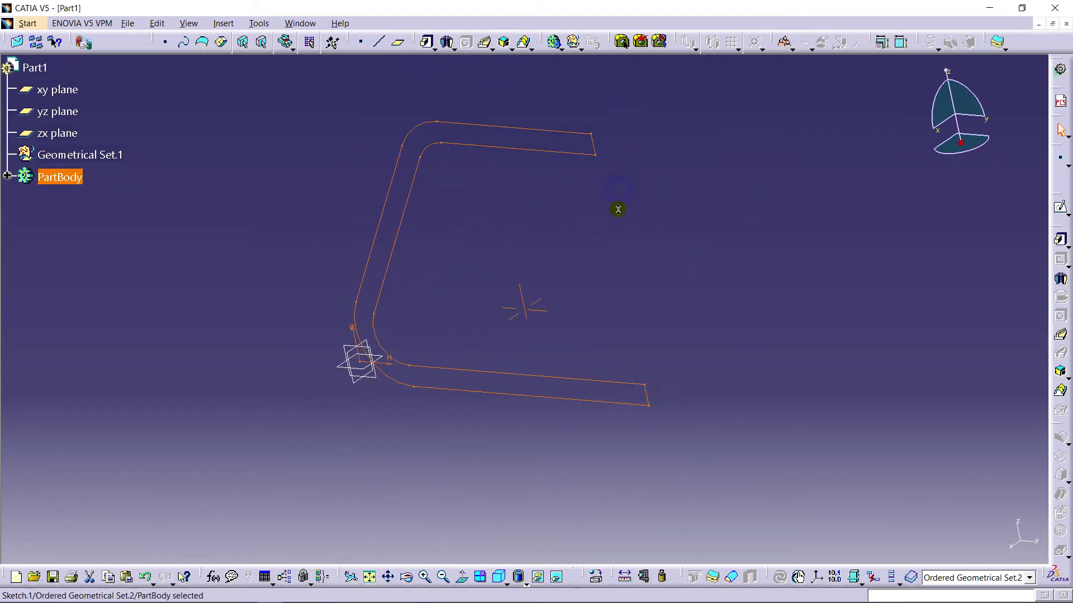
- Pad the clip profile to a length of 80 mm, checking the width in the draft sheet
click(1060, 244)
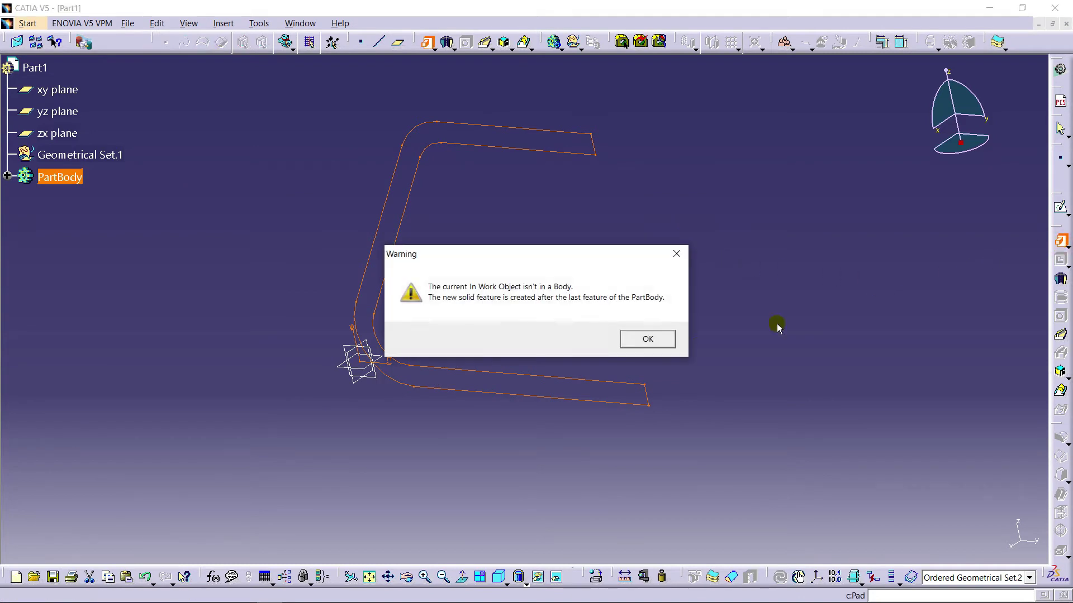
click(648, 340)
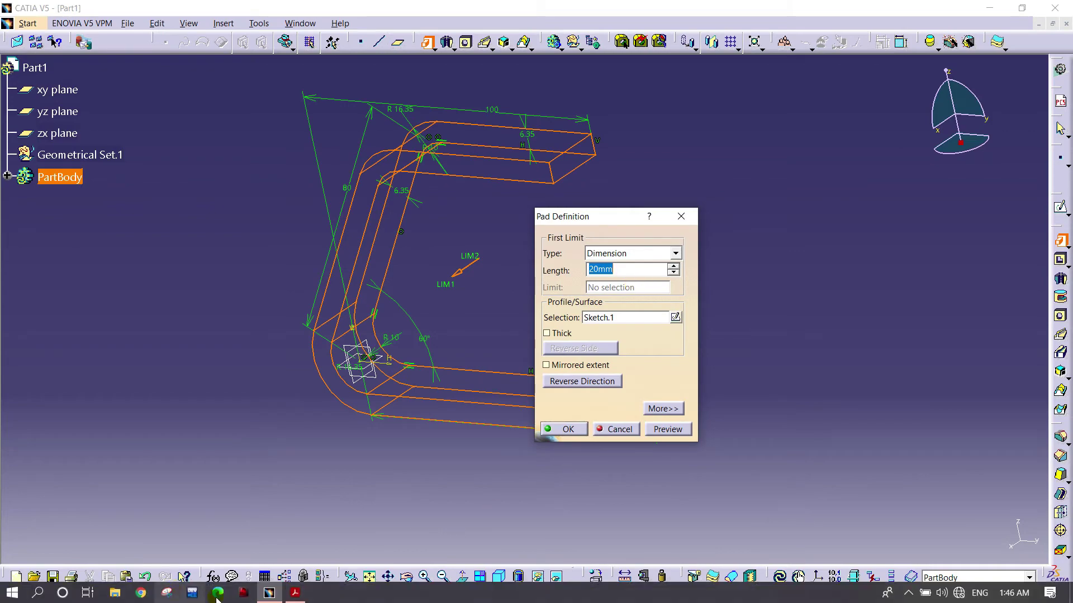
click(295, 592)
scroll(565, 249, down, 5)
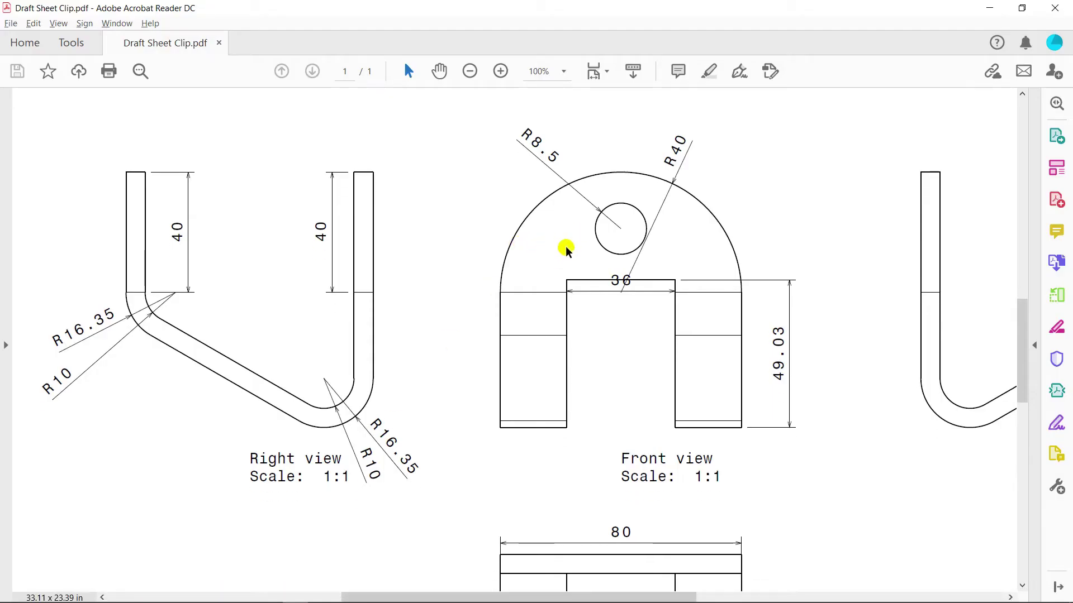
scroll(606, 410, down, 3)
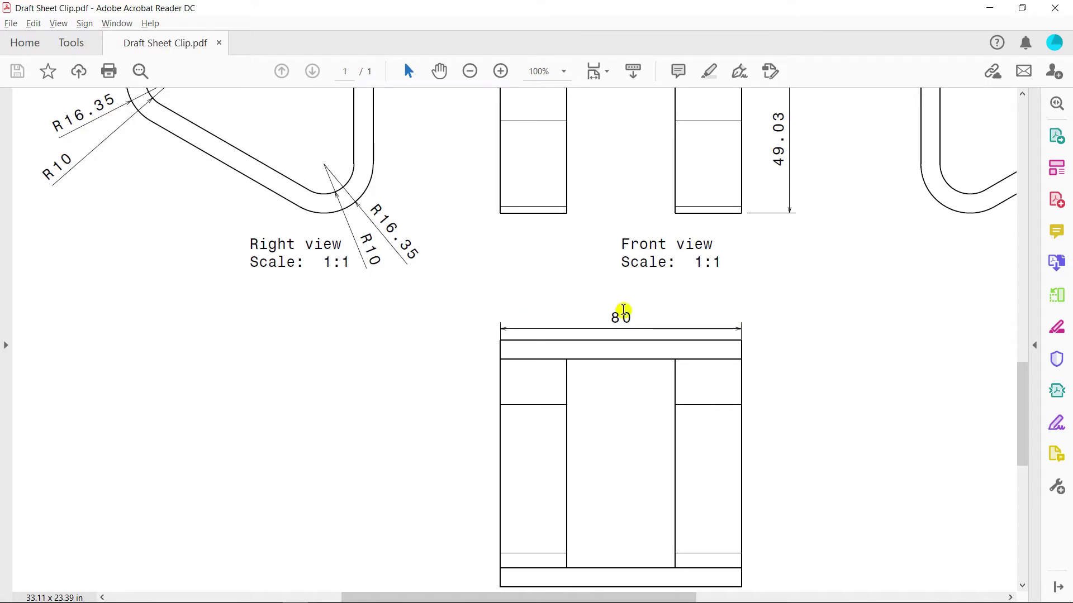
click(267, 592)
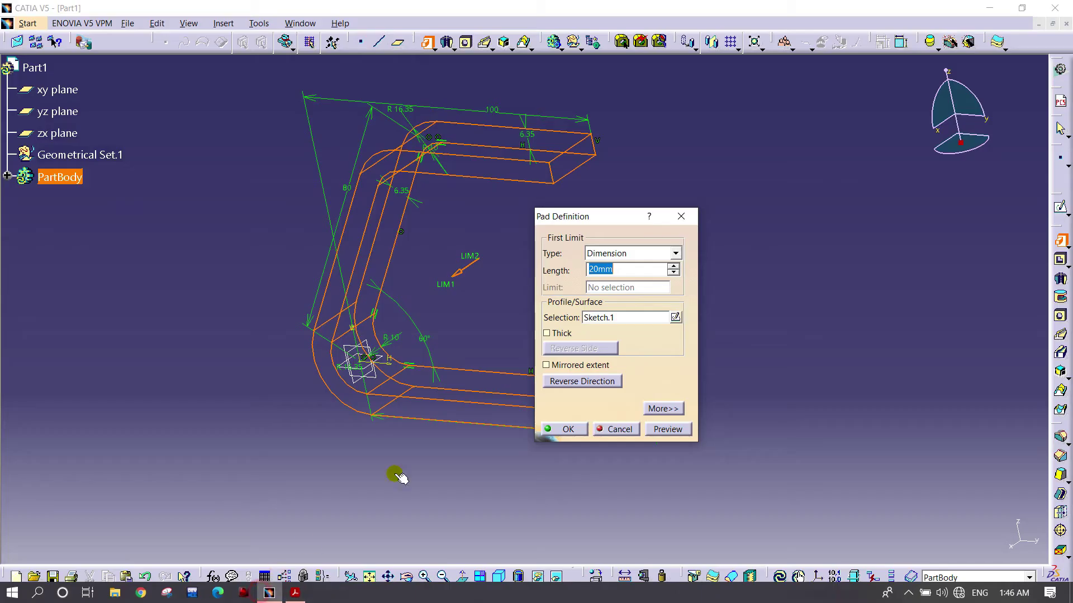
text(80)
key(Return)
middle_drag(652, 195, 545, 291)
middle_drag(259, 345, 349, 304)
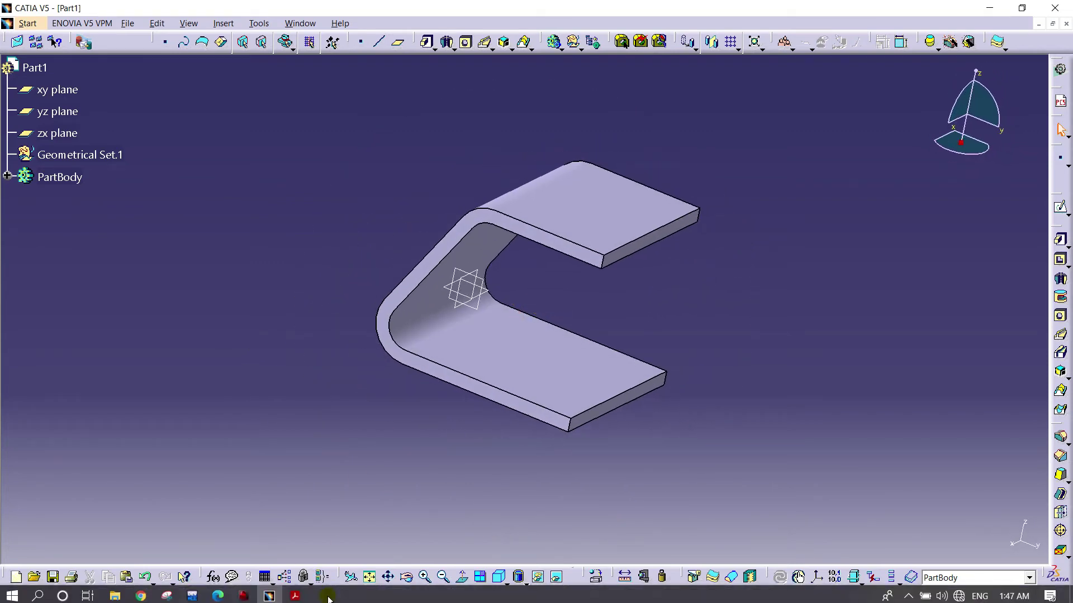
- Examine the draft sheet's front, bottom and isometric views for the rounded leg ends, holes and central cutout
click(295, 592)
ctrl+scroll(609, 261, down, 2)
scroll(665, 280, up, 3)
scroll(732, 288, up, 3)
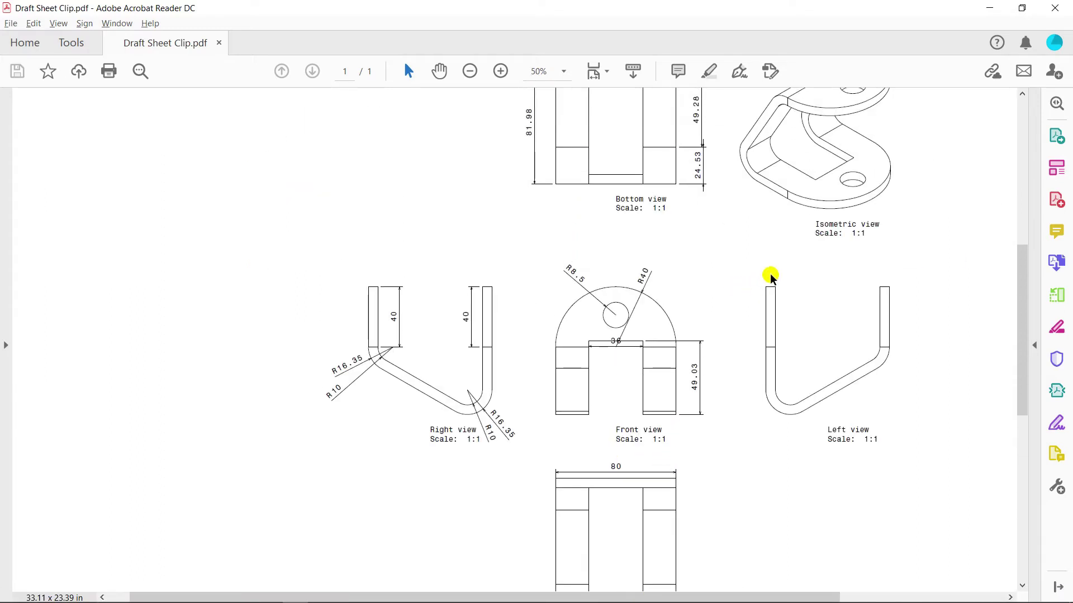
drag(545, 596, 638, 597)
ctrl+scroll(754, 204, up, 2)
scroll(709, 266, up, 4)
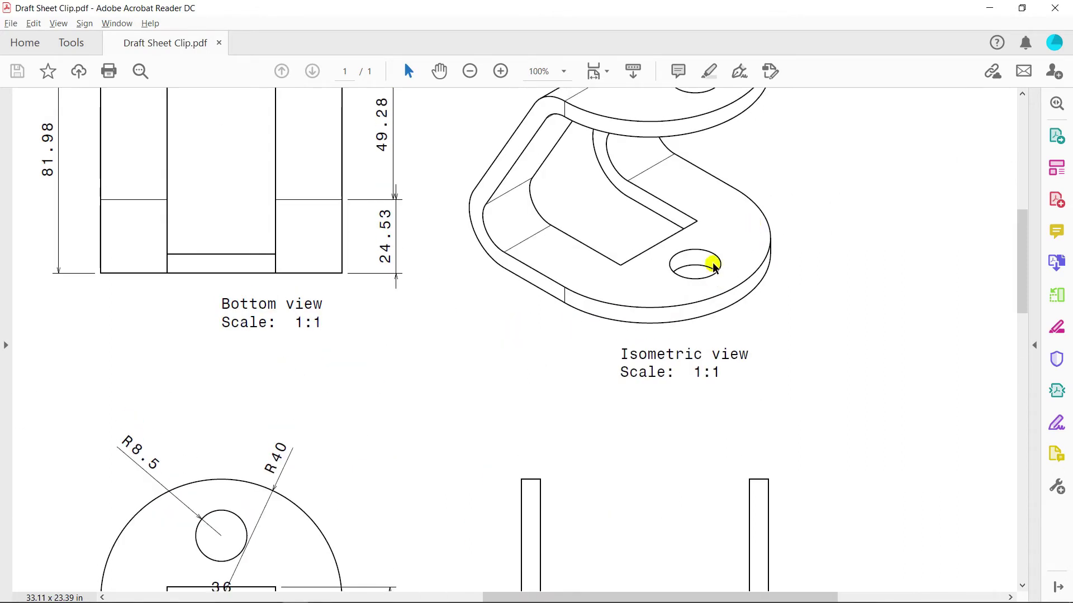
scroll(754, 241, up, 1)
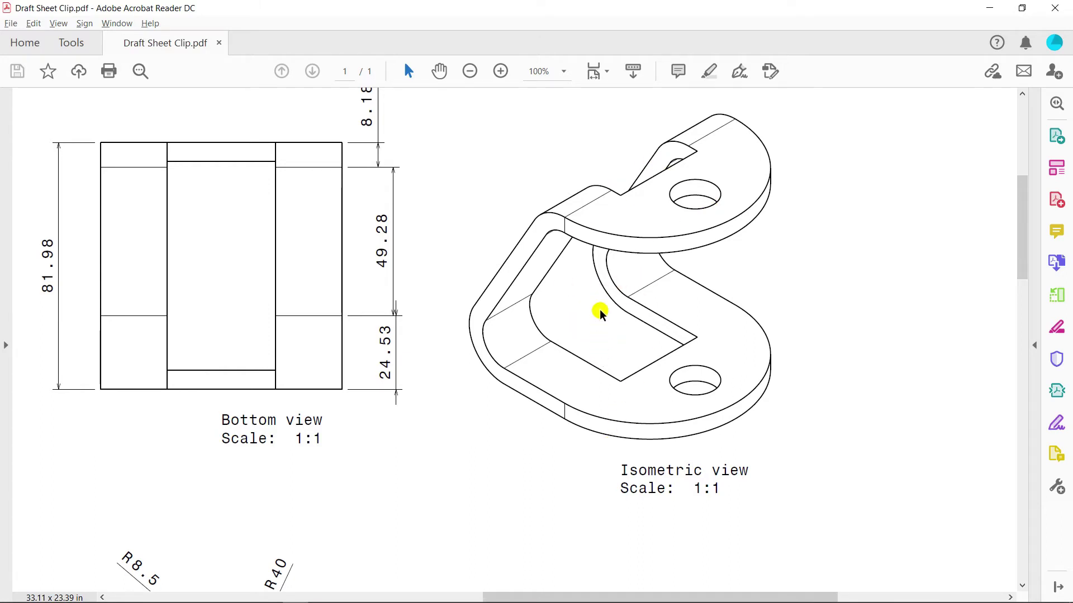
scroll(599, 313, down, 1)
scroll(598, 300, down, 3)
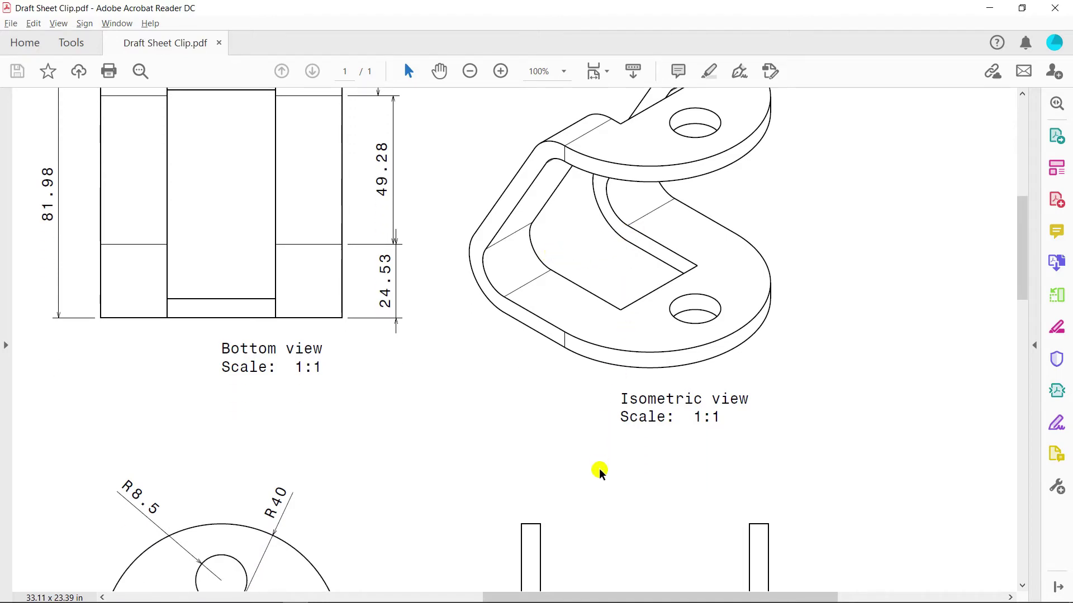
- Return to CATIA and open a new sketch on the outer flat face of the clip's upper leg
mouse_move(361, 598)
click(270, 594)
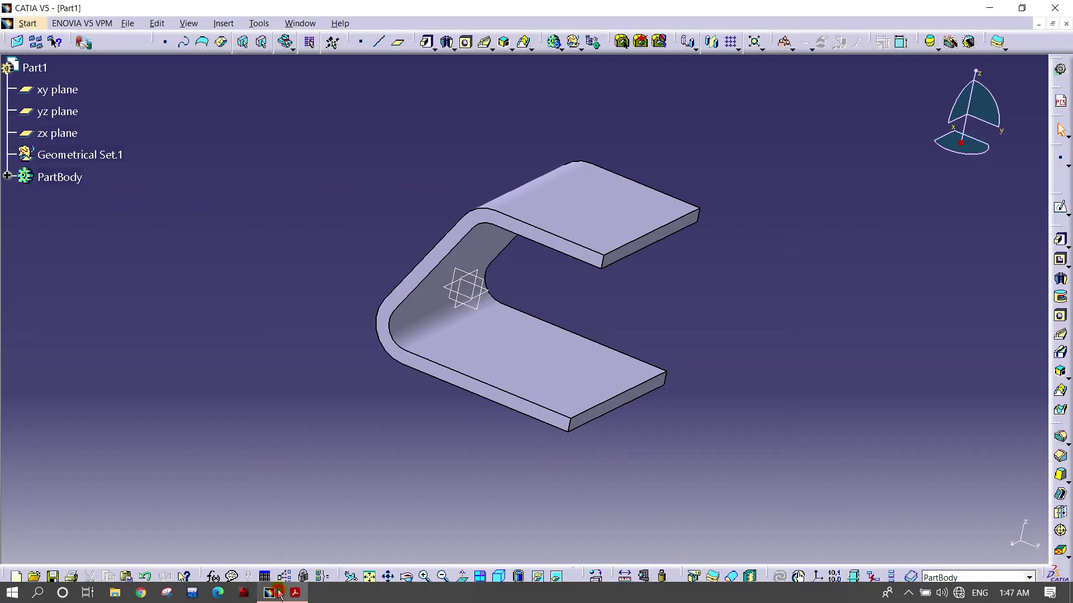
click(584, 211)
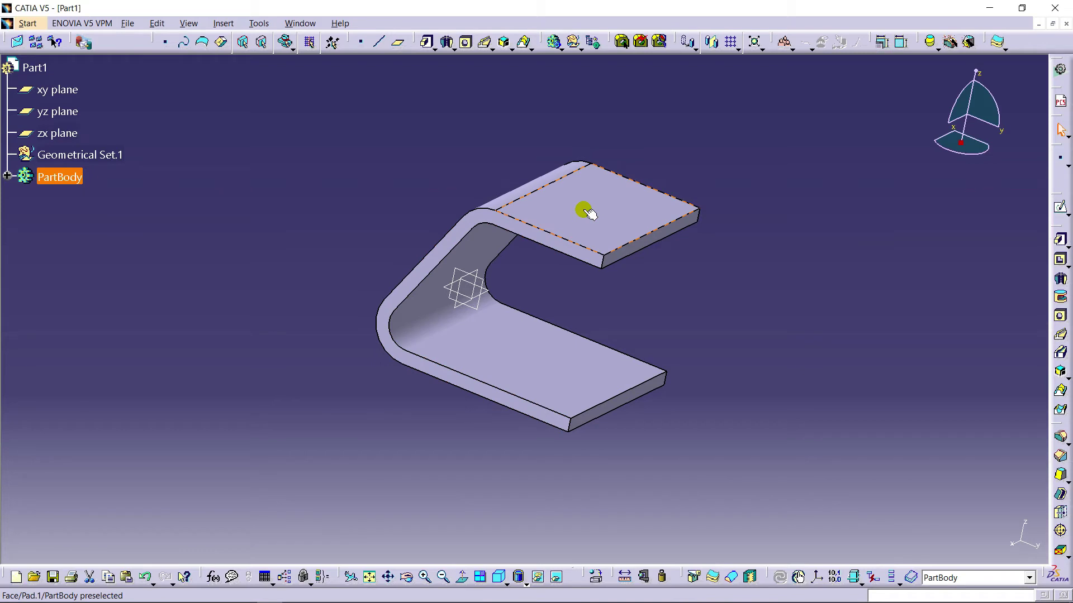
click(1059, 215)
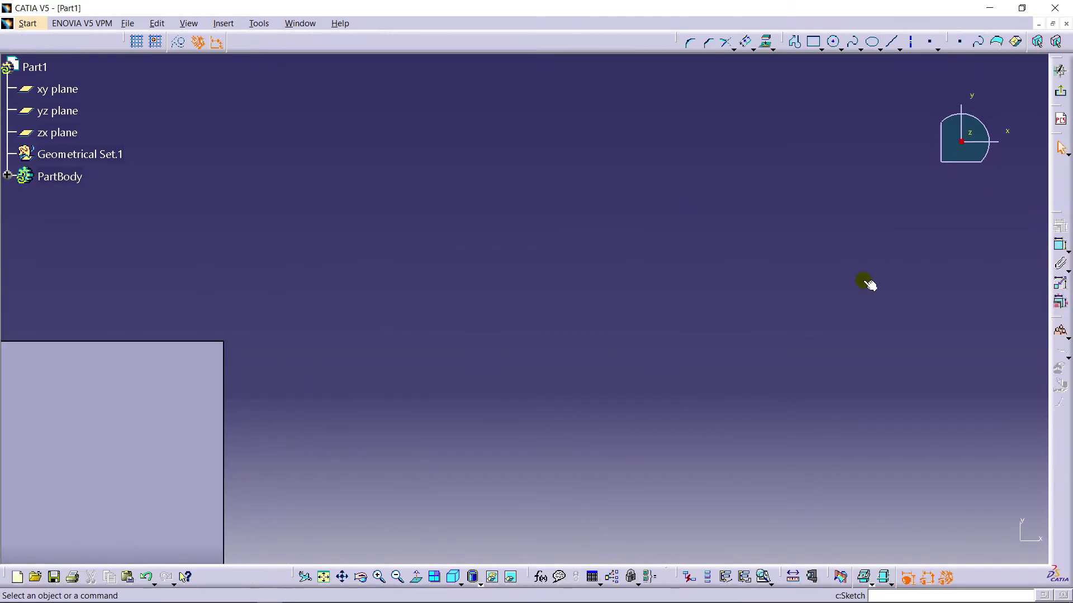
mouse_move(906, 192)
middle_down()
mouse_move(778, 292)
mouse_move(661, 276)
mouse_move(656, 201)
mouse_move(648, 230)
mouse_move(673, 257)
middle_up()
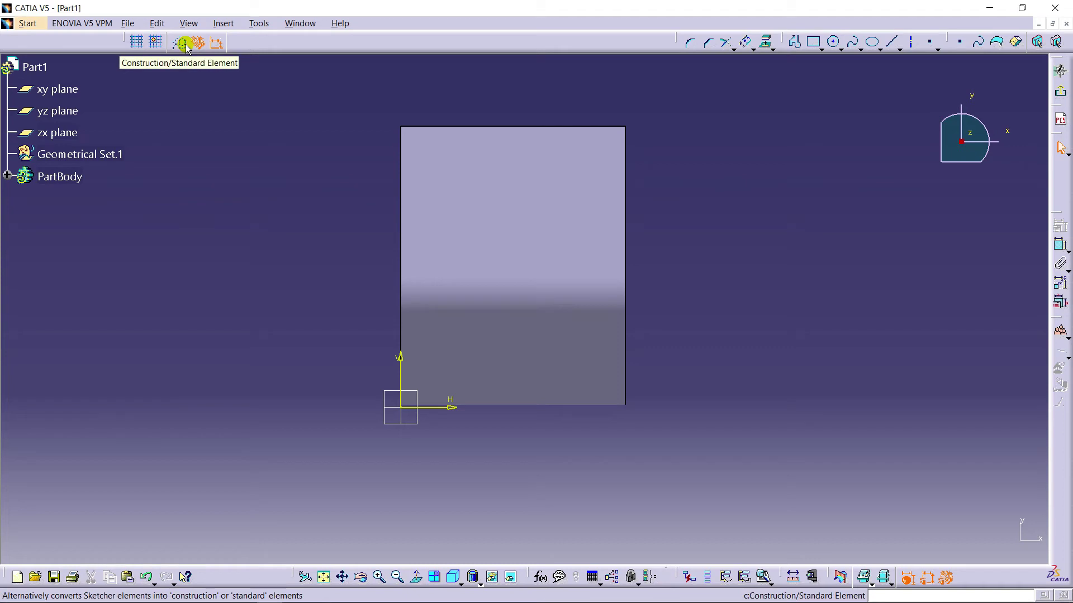
- Project the edge between the upper leg's flat face and its bend into the sketch as a construction line
click(767, 42)
click(531, 279)
scroll(692, 338, up, 5)
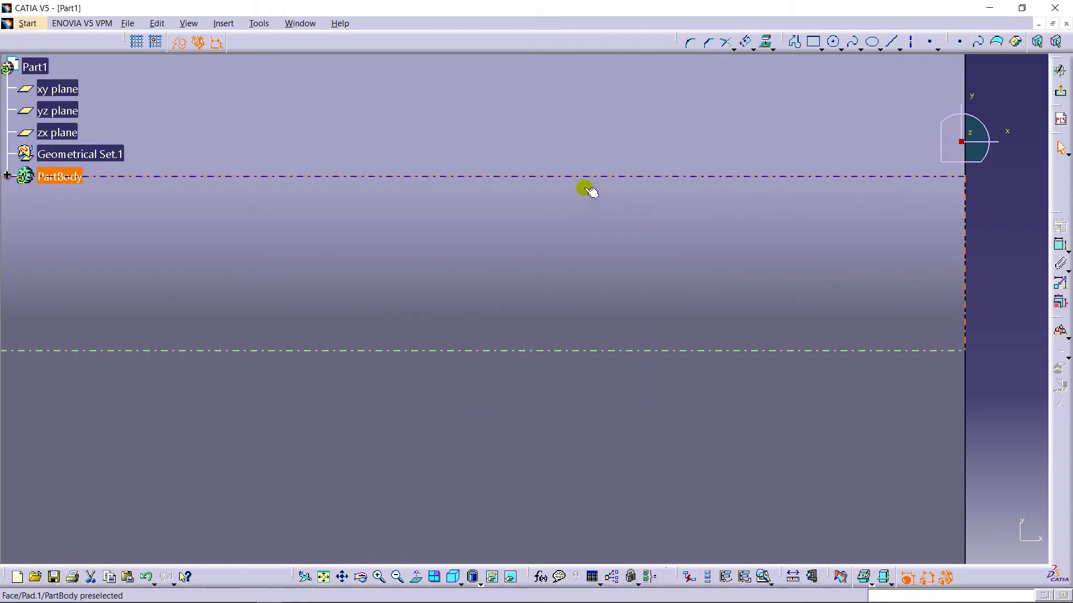
middle_drag(636, 154, 636, 149)
click(883, 262)
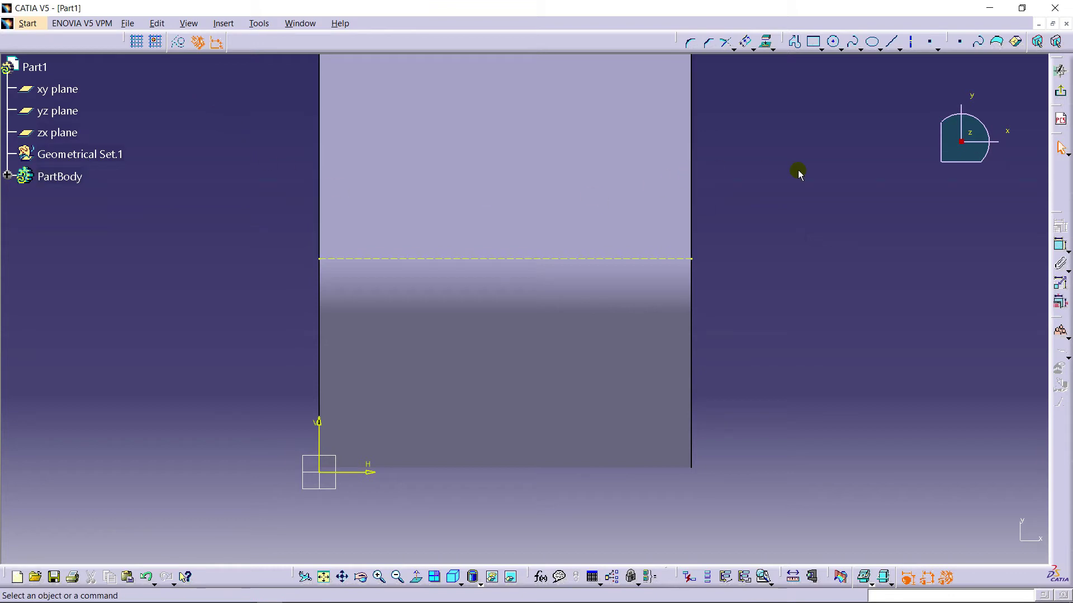
mouse_move(784, 174)
middle_down()
mouse_move(779, 276)
mouse_move(786, 260)
middle_up()
- Draw a three-point arc of about 40 mm radius between the construction line's endpoints, bulging toward the leg's free end
click(841, 48)
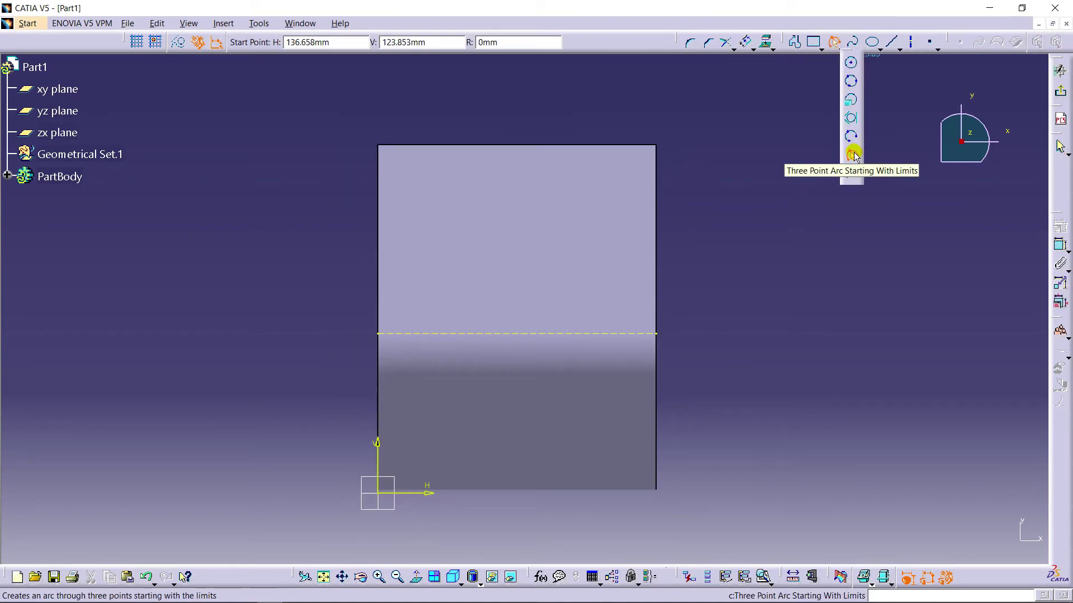
click(834, 43)
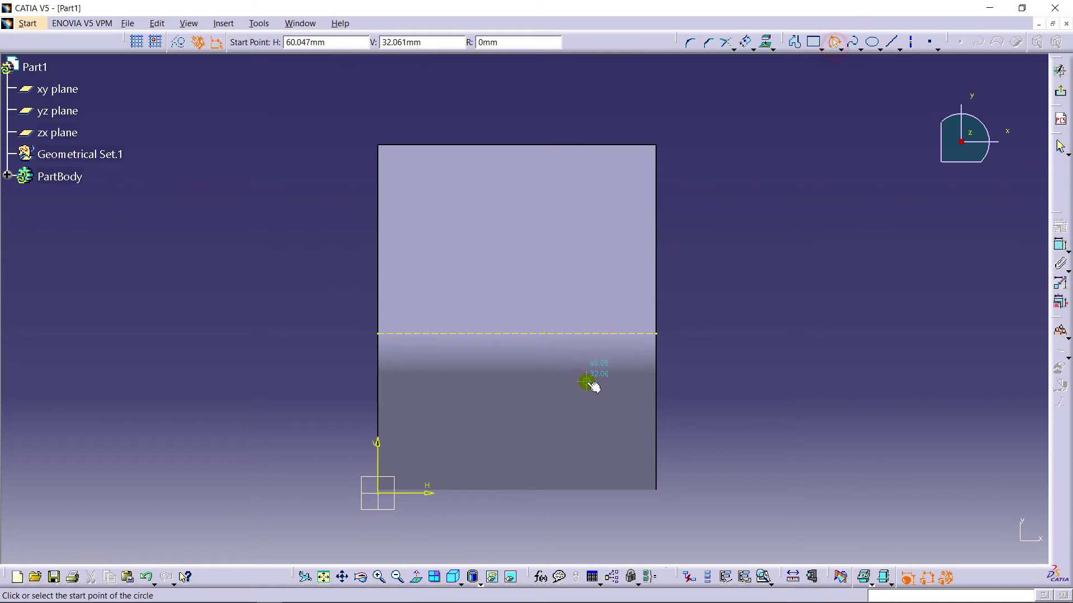
scroll(586, 374, up, 2)
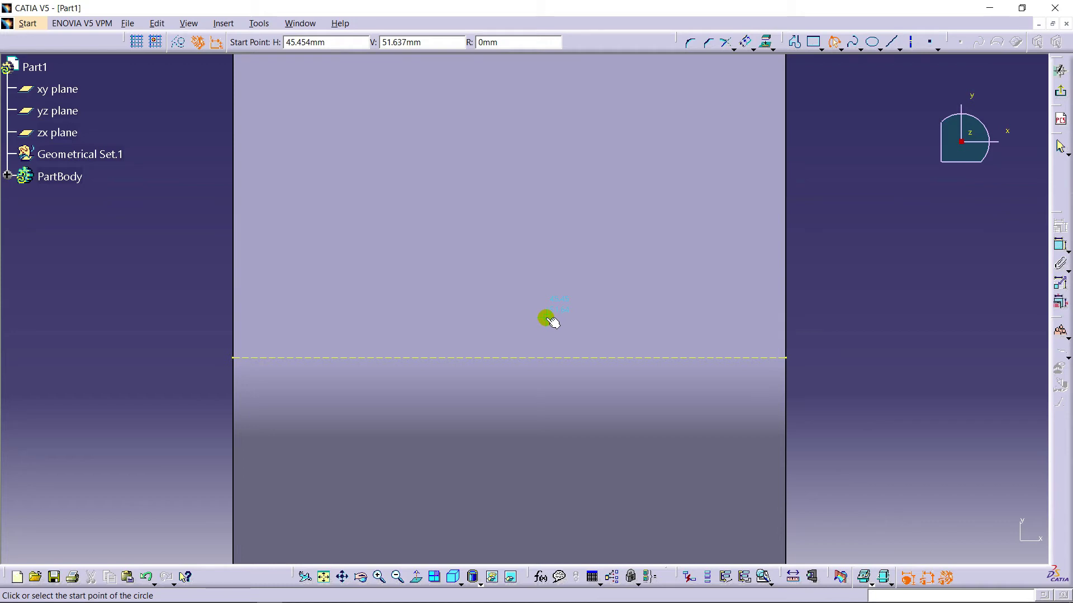
click(235, 358)
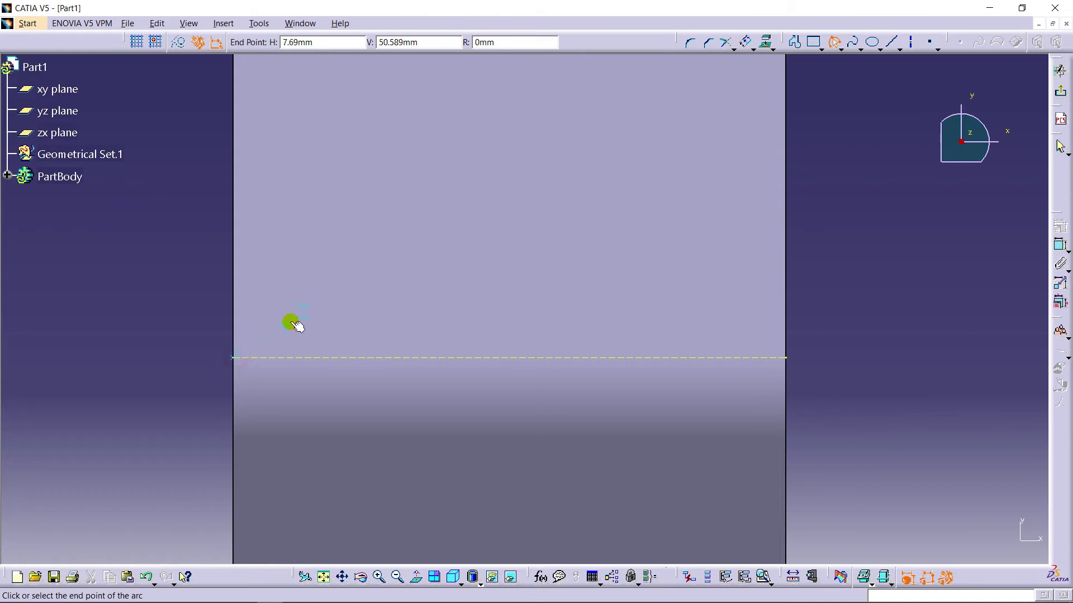
click(786, 358)
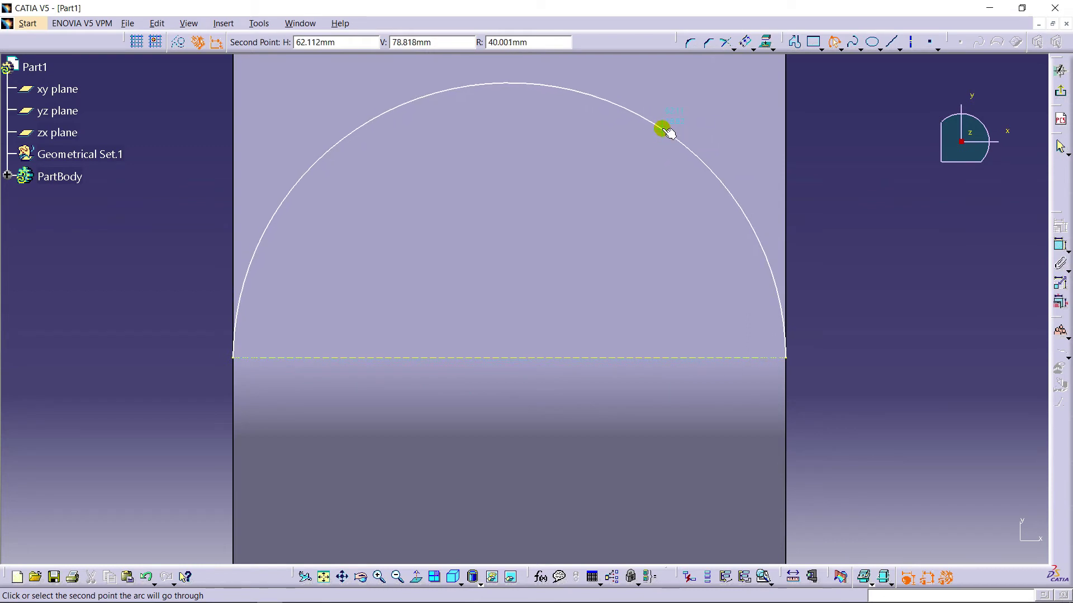
click(665, 131)
middle_drag(806, 223, 805, 267)
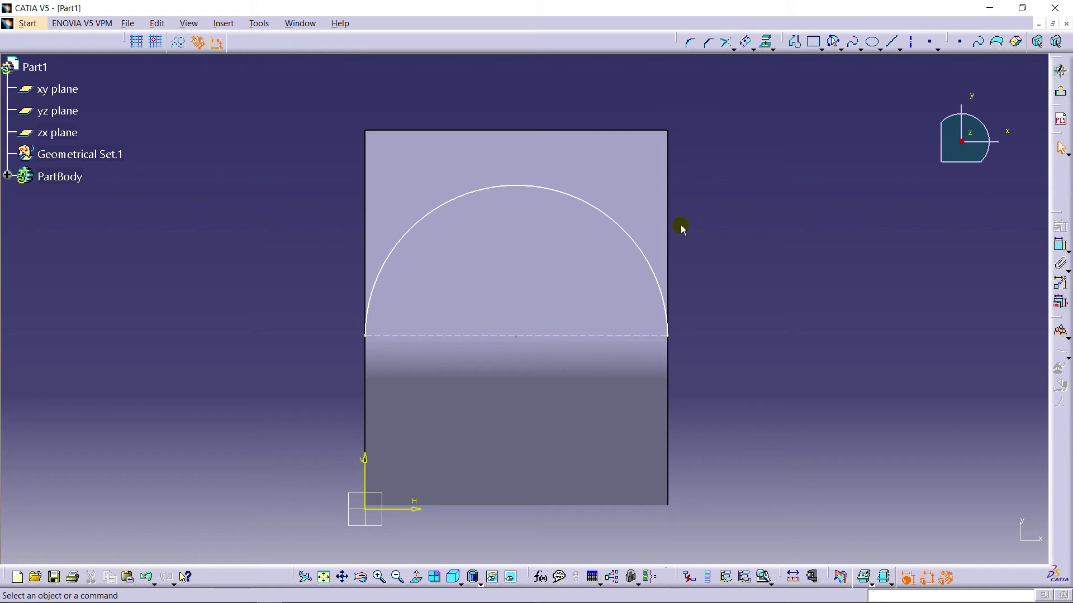
- Project the upper leg's free end edge and both side edges into the sketch as standard elements
click(774, 48)
click(779, 80)
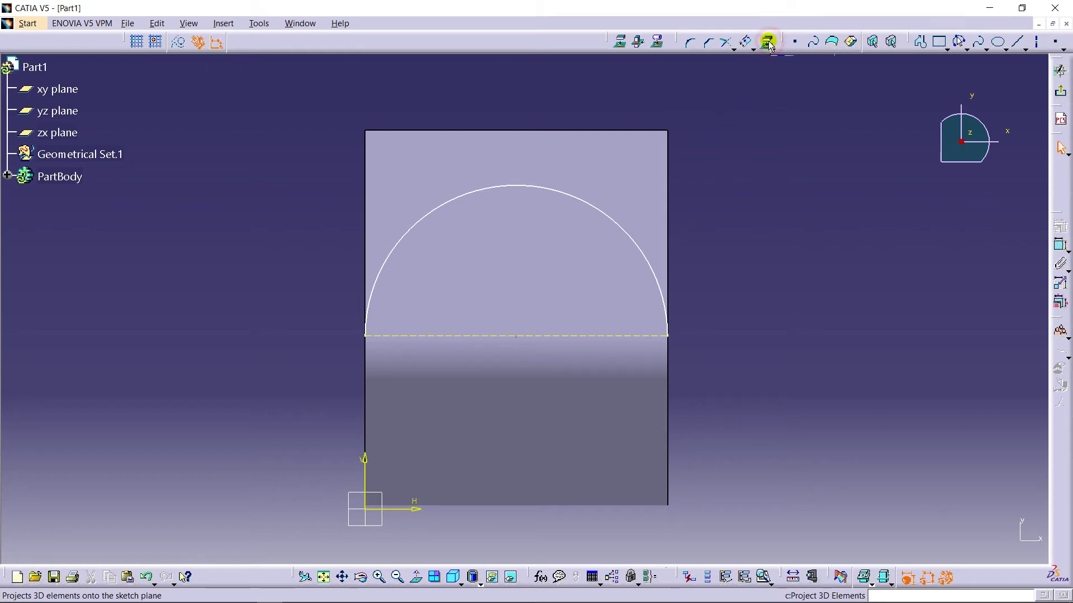
click(565, 131)
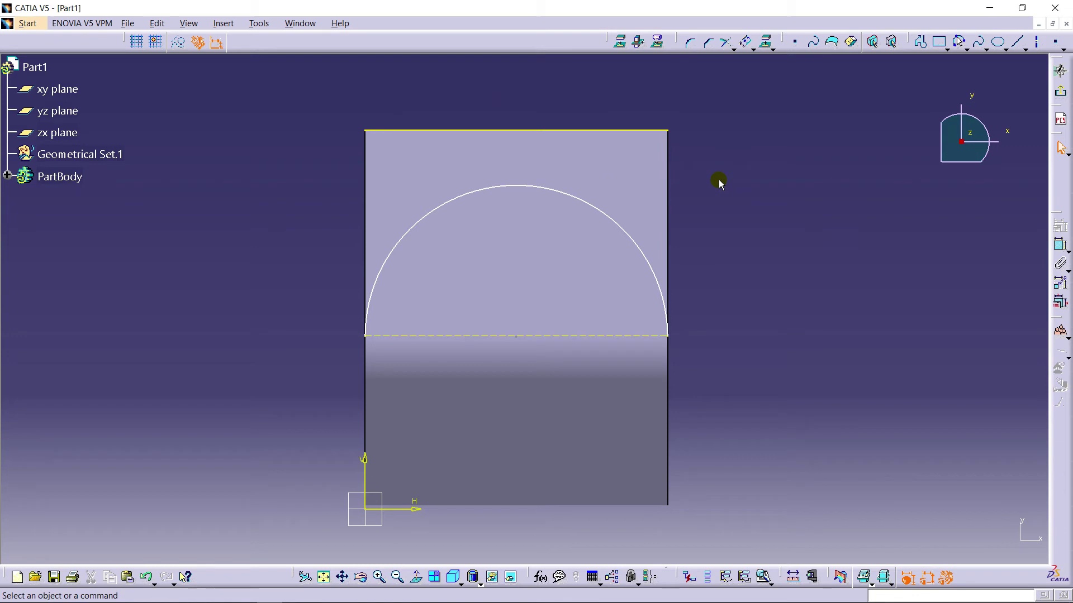
click(177, 44)
click(766, 41)
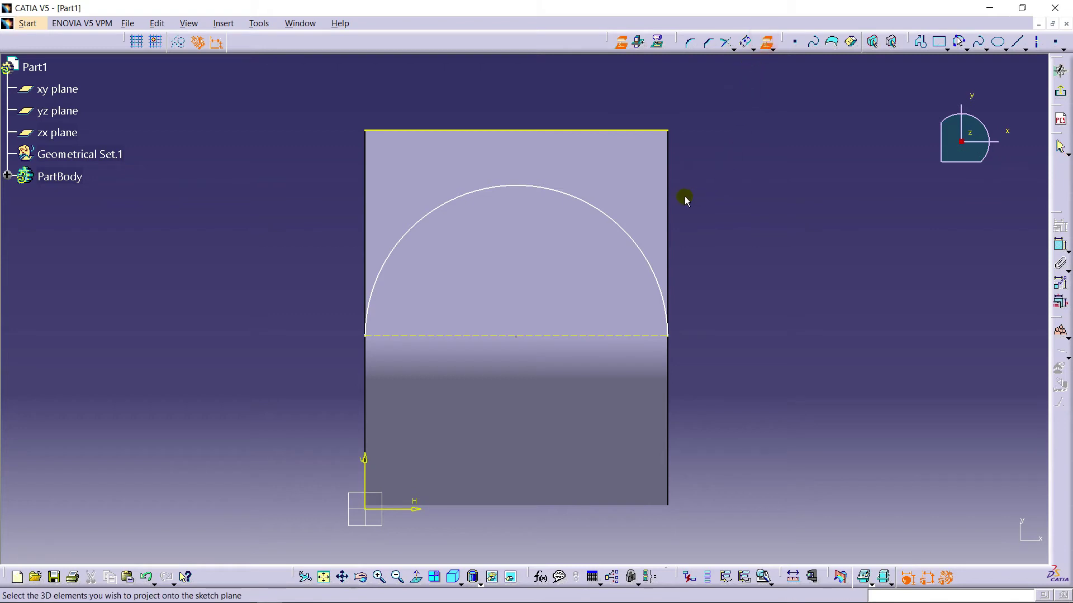
click(666, 181)
click(773, 50)
click(766, 42)
click(366, 174)
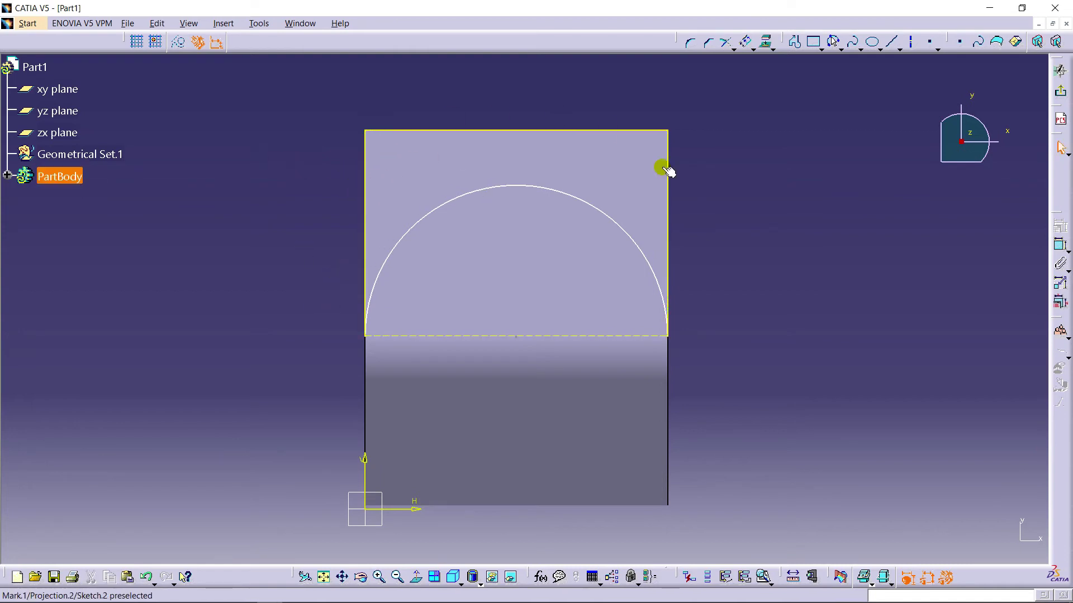
- Consult the isometric drawing and sketch a rectangle about 33 by 66 mm from inside the arc past the bent end
mouse_move(599, 360)
middle_down()
mouse_move(548, 211)
mouse_move(556, 245)
middle_up()
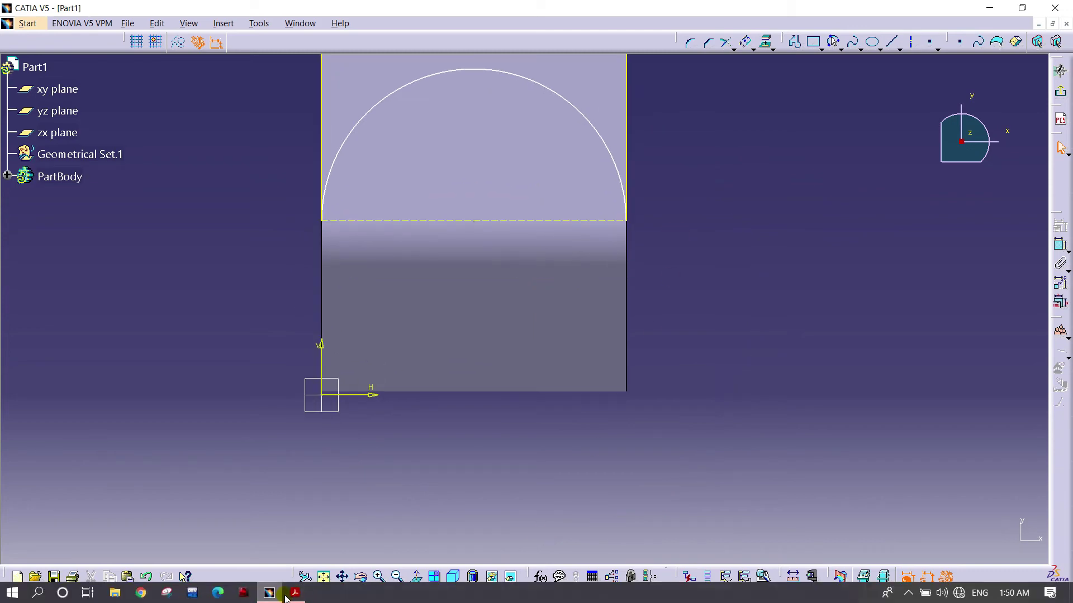
click(295, 593)
scroll(595, 327, up, 3)
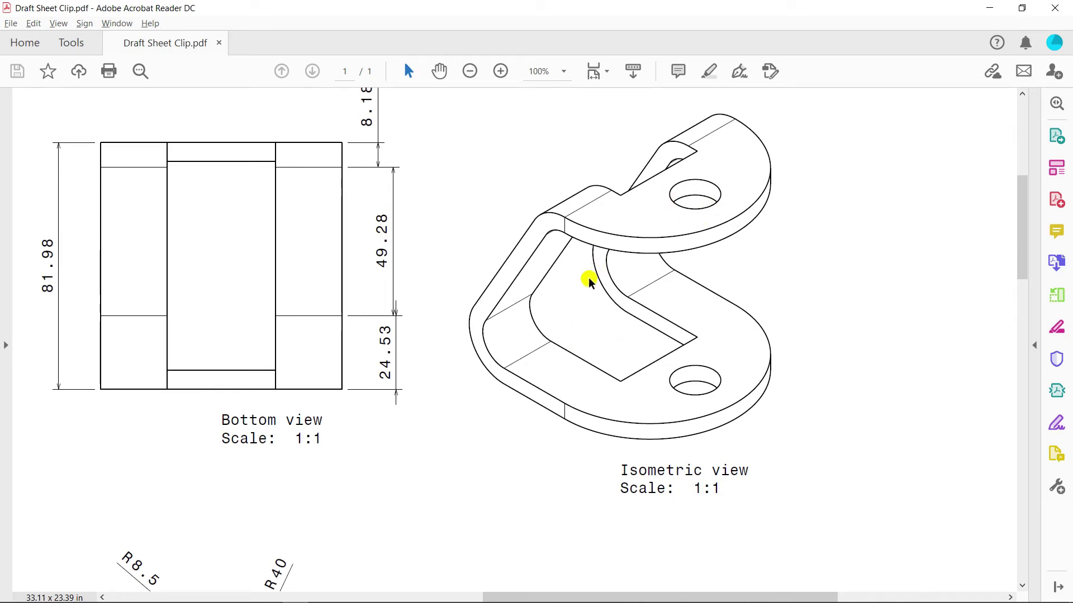
click(989, 8)
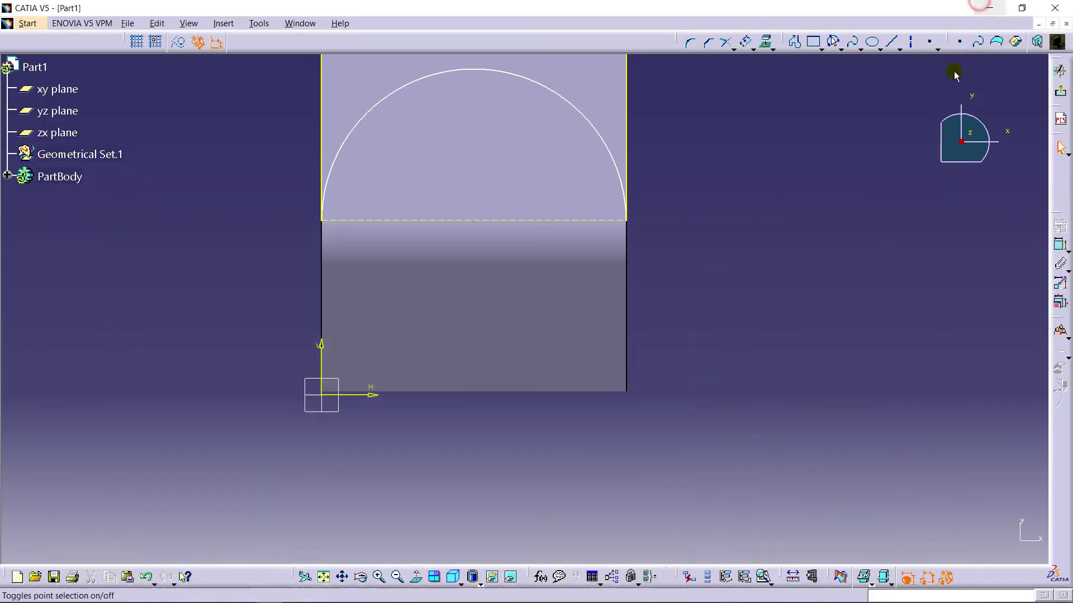
click(819, 48)
click(817, 42)
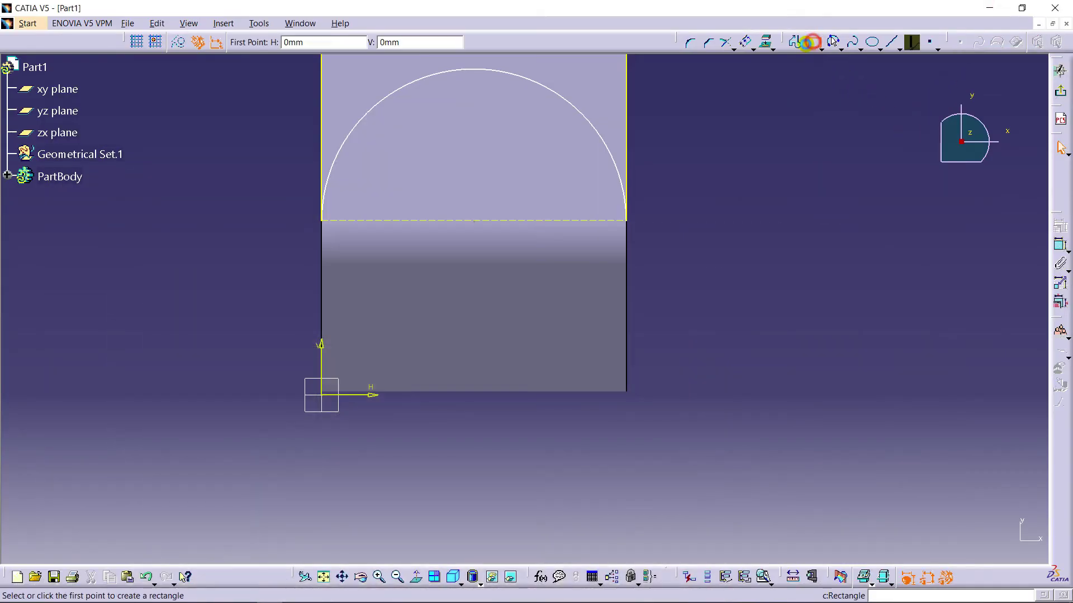
click(422, 193)
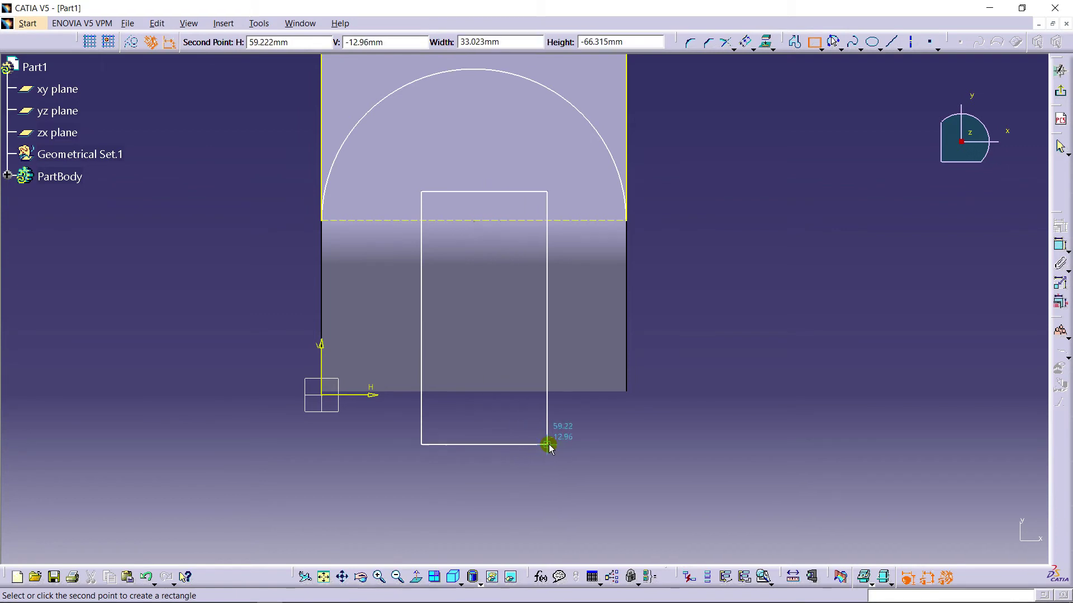
click(547, 445)
mouse_move(723, 317)
middle_down()
mouse_move(692, 344)
mouse_move(813, 316)
middle_up()
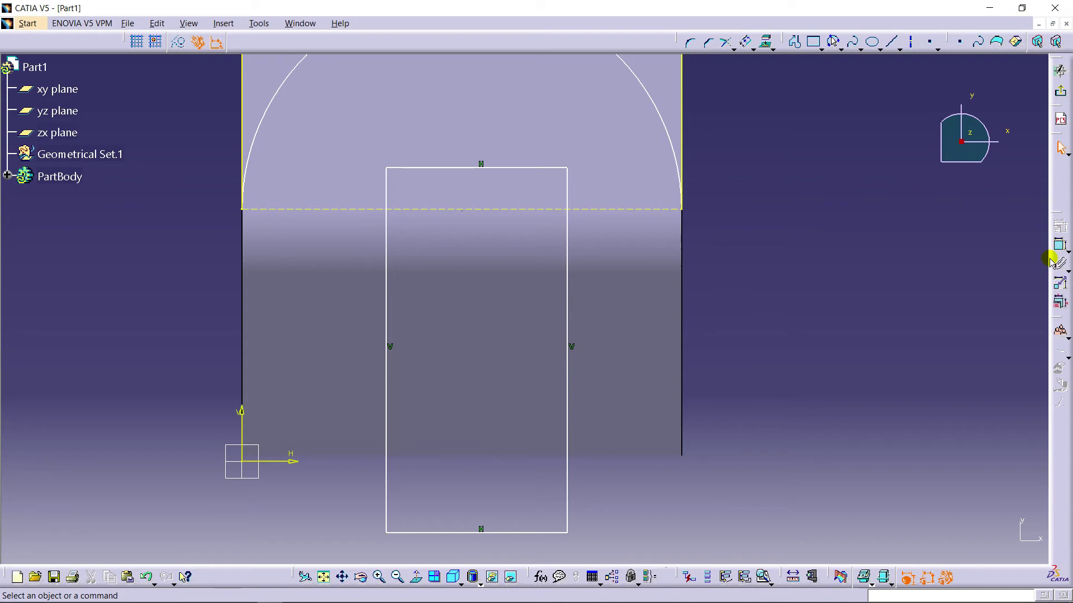
- Constrain the rectangle's long side farther from the sketch origin to 20 mm from the adjacent side edge of the part
click(568, 304)
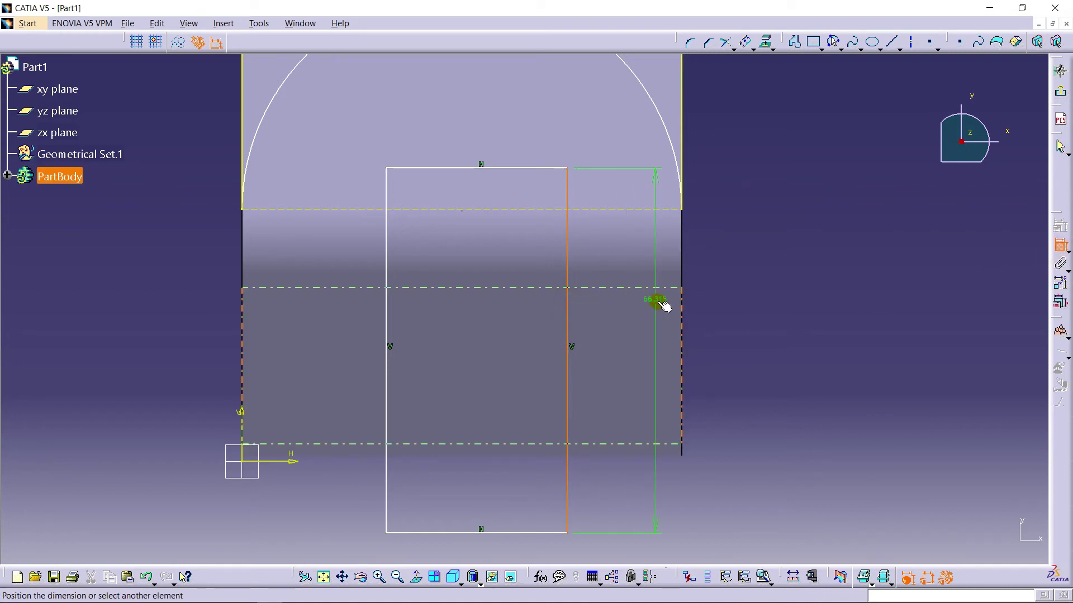
click(682, 298)
click(640, 297)
double_click(642, 297)
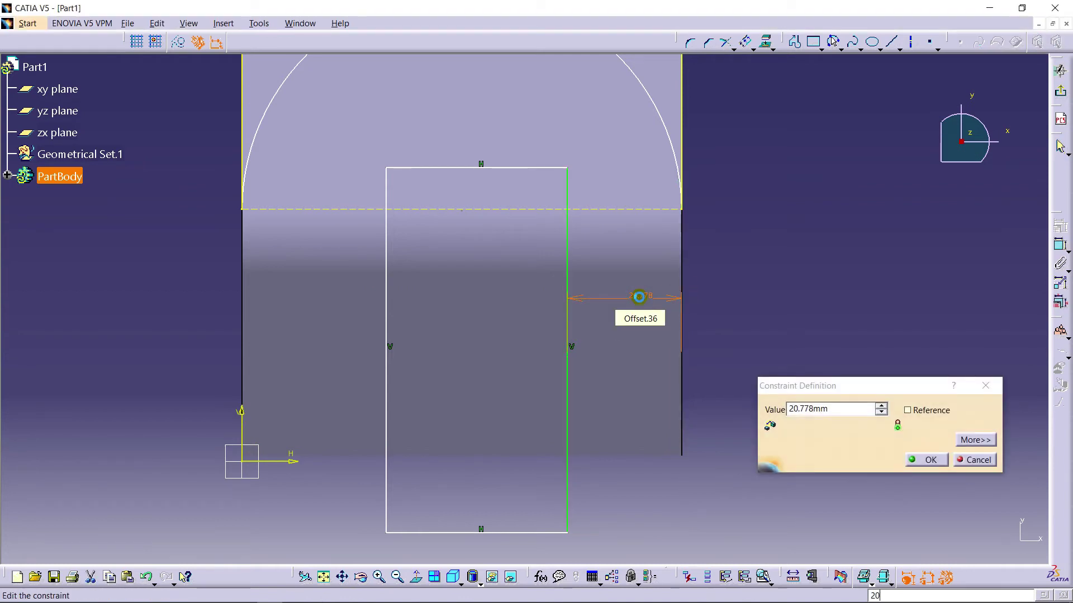
key(Return)
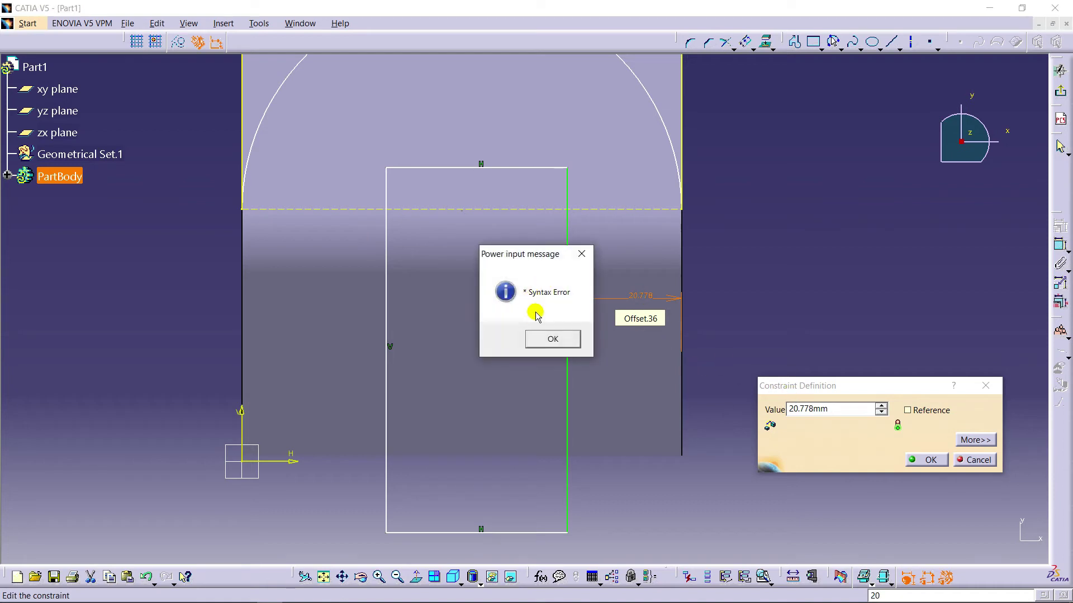
click(556, 338)
drag(805, 409, 753, 416)
text(20)
key(Return)
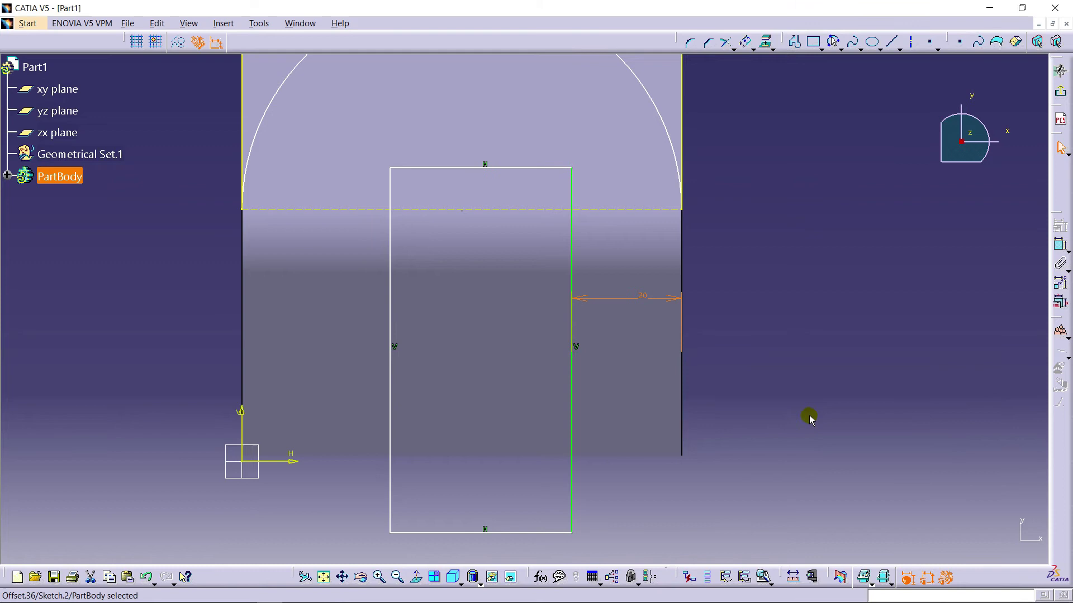
click(810, 419)
- Constrain the rectangle's other long side to 20 mm from the part's side edge at the sketch origin
click(1060, 245)
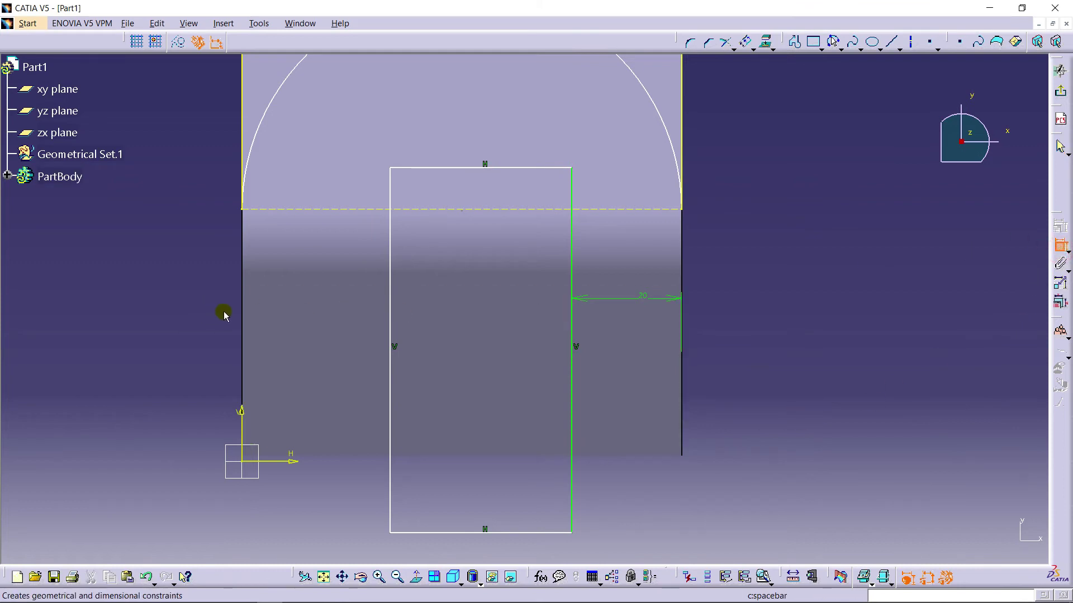
click(239, 304)
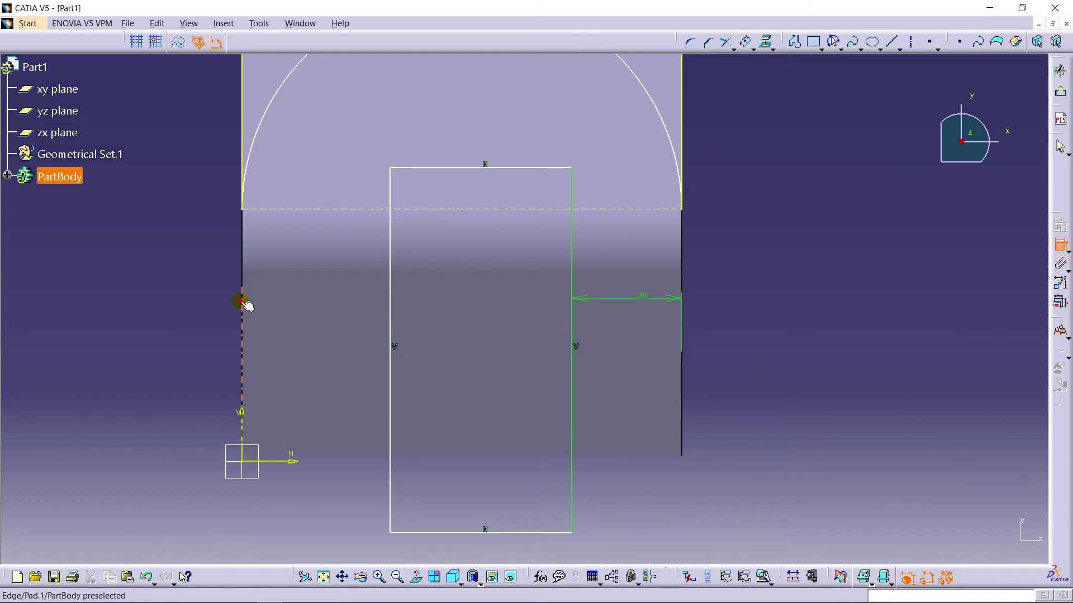
click(391, 316)
click(324, 318)
double_click(326, 320)
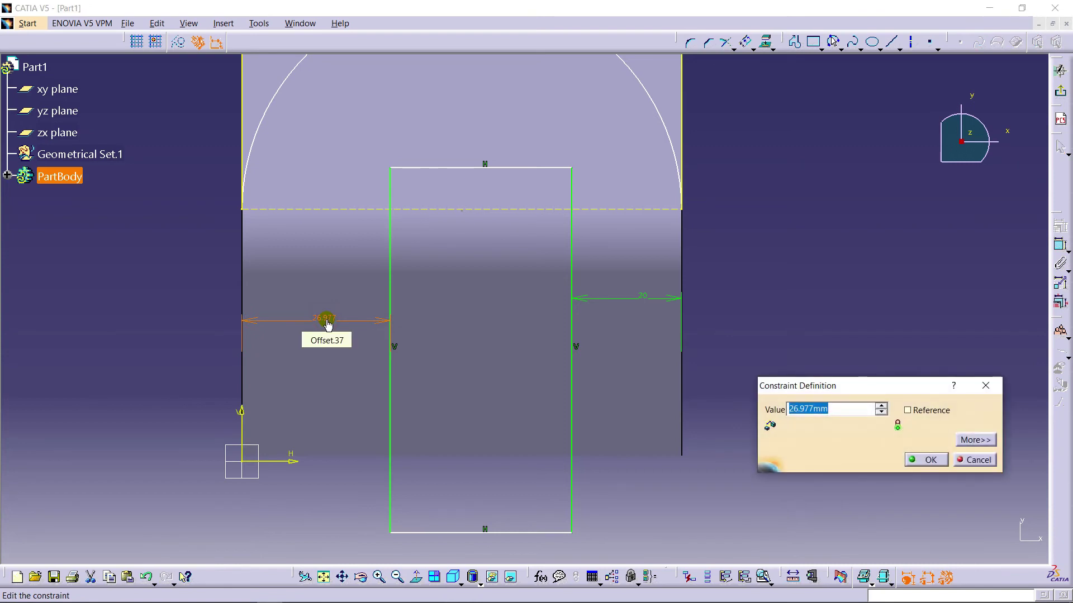
key(Return)
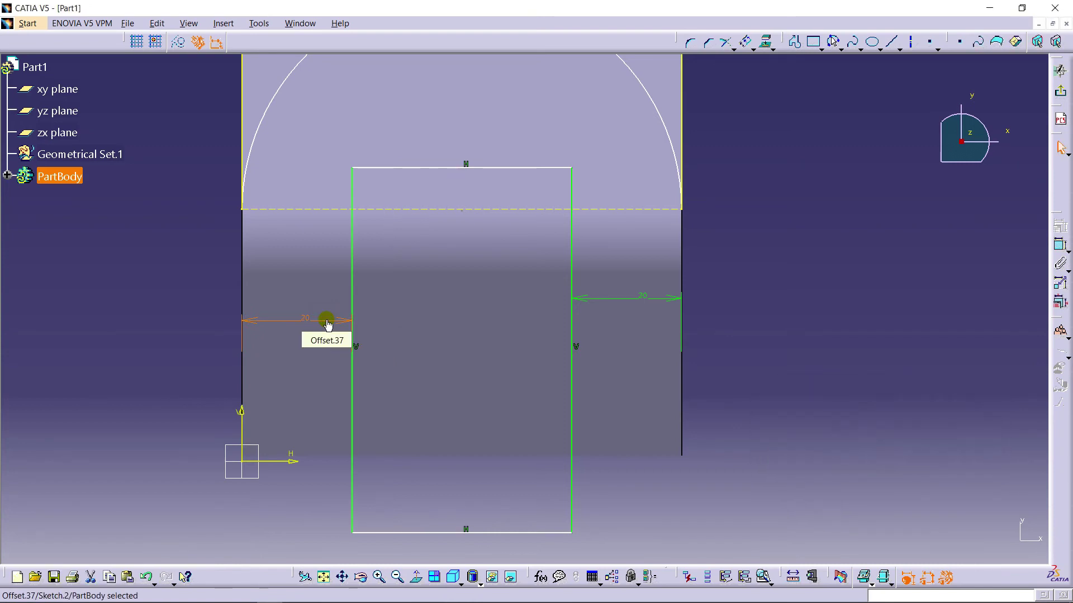
click(837, 167)
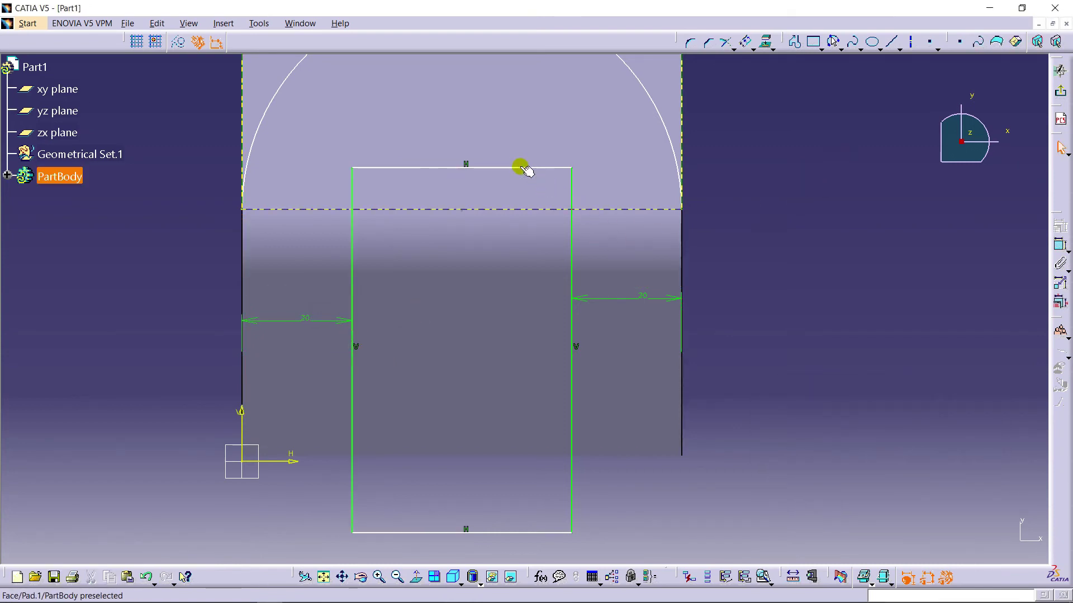
- Offset the rectangle's short side inside the arc 8 mm from the dashed construction line at the bend
drag(522, 168, 526, 151)
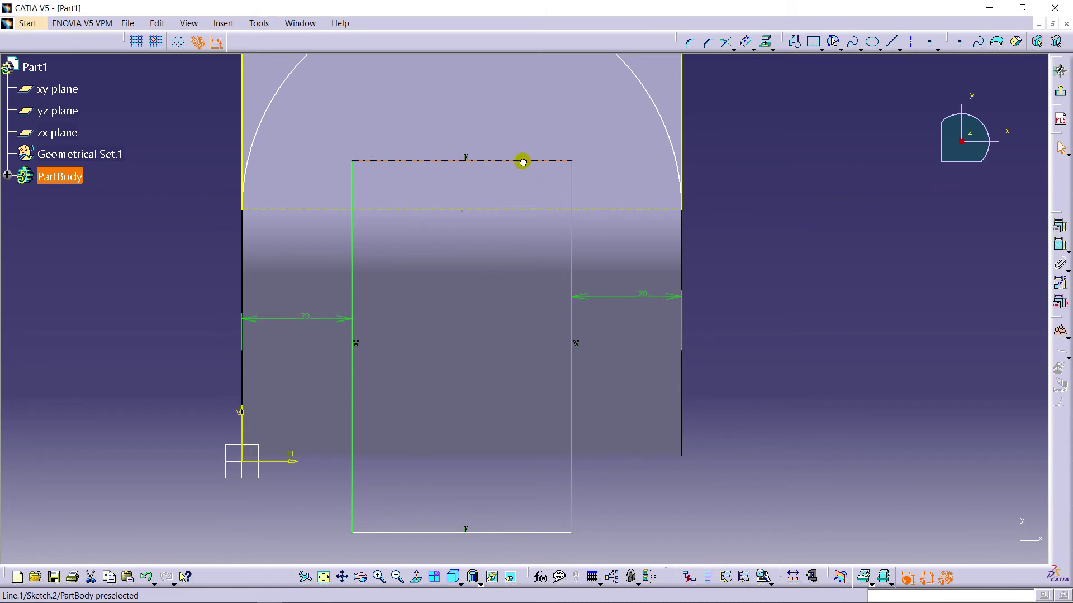
middle_drag(783, 223, 749, 273)
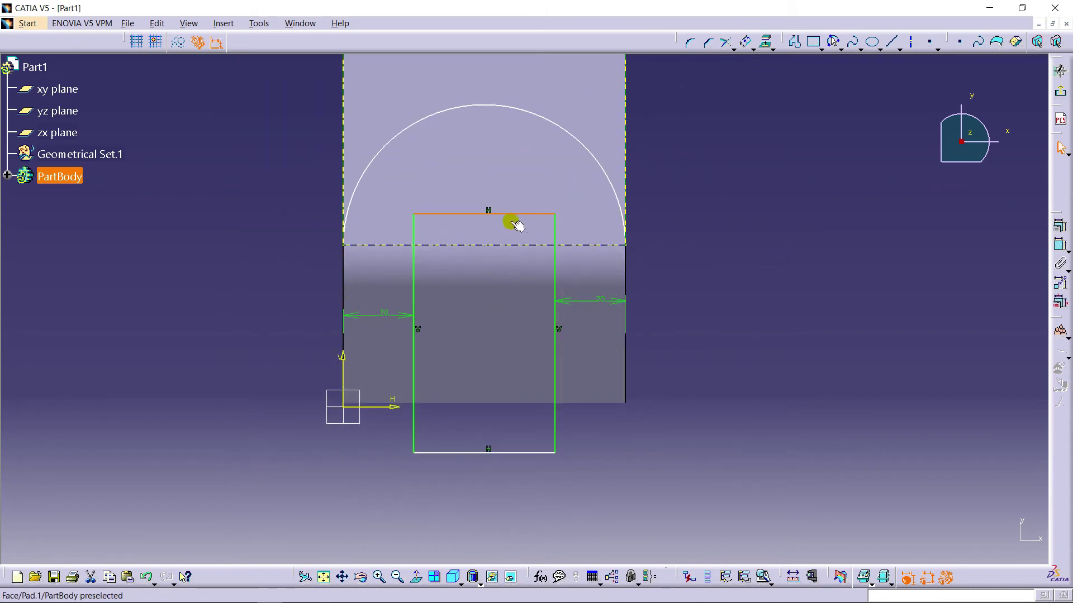
click(775, 249)
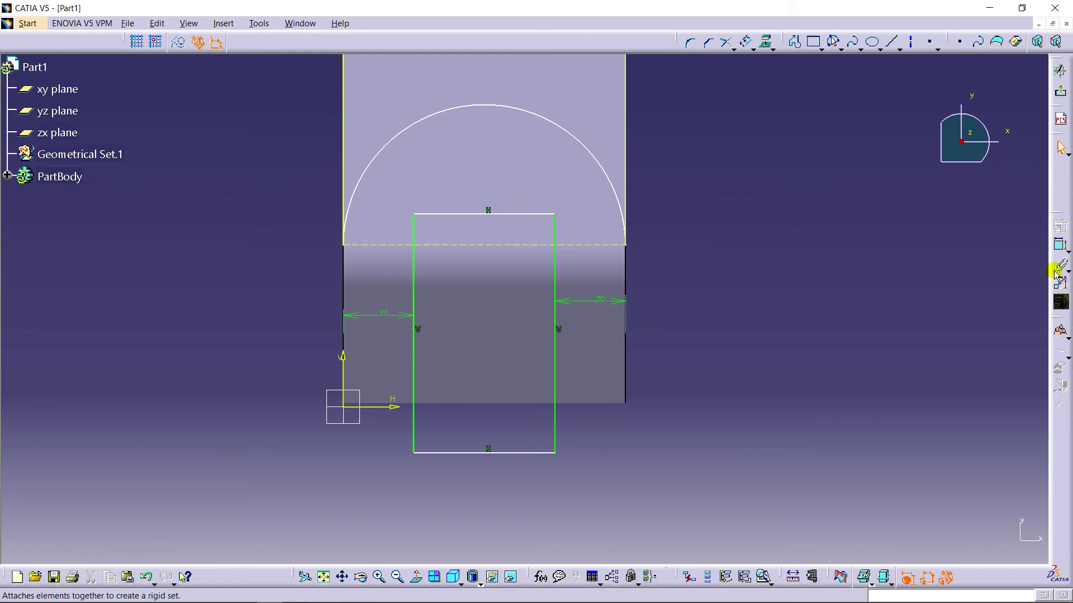
mouse_move(689, 335)
middle_down()
mouse_move(678, 268)
mouse_move(550, 259)
middle_up()
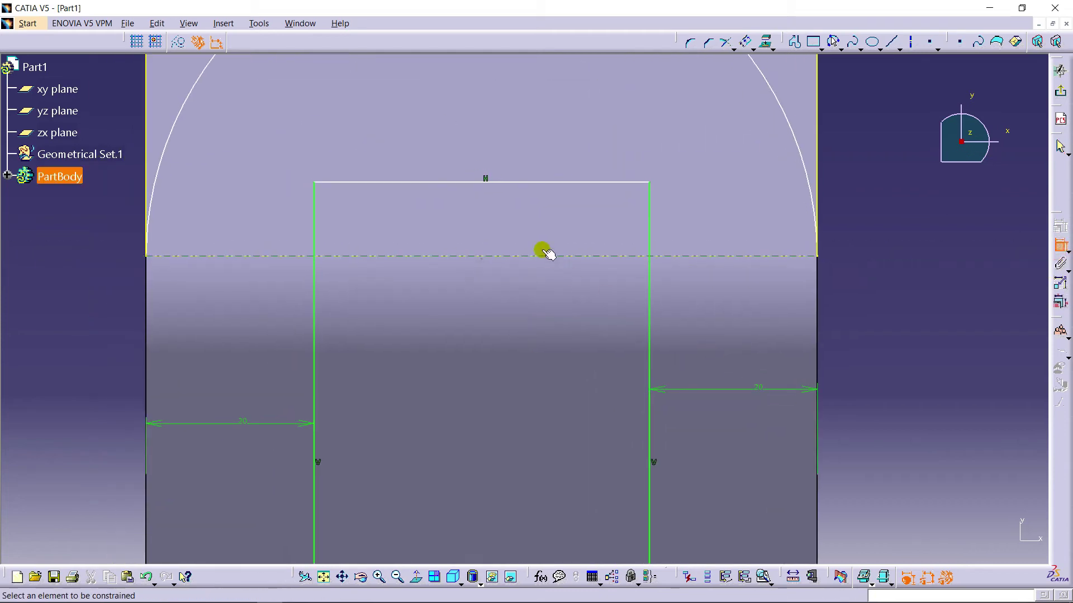
click(556, 257)
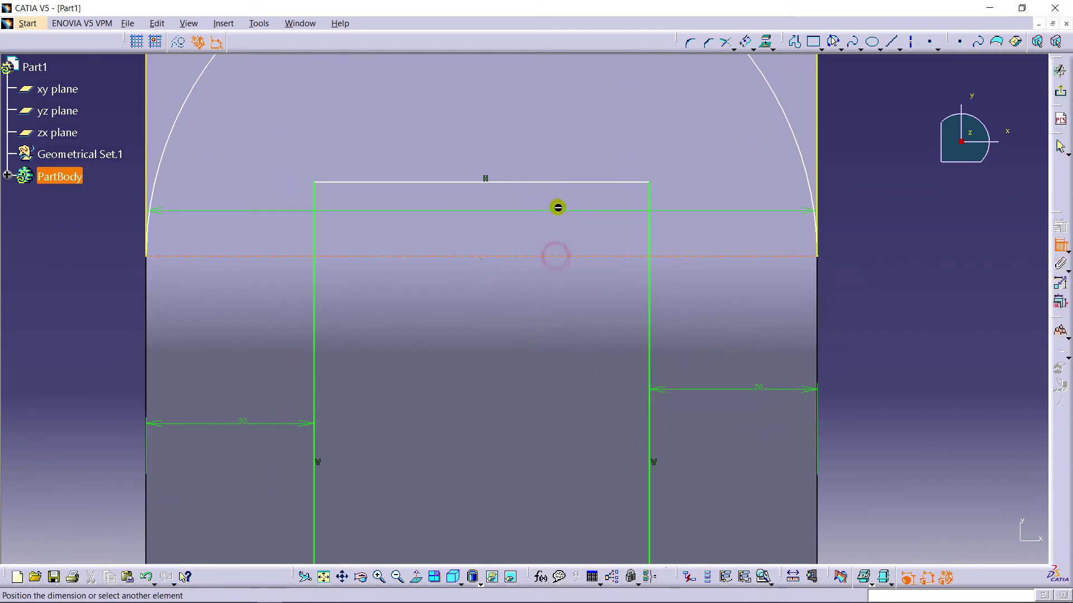
click(557, 183)
click(556, 215)
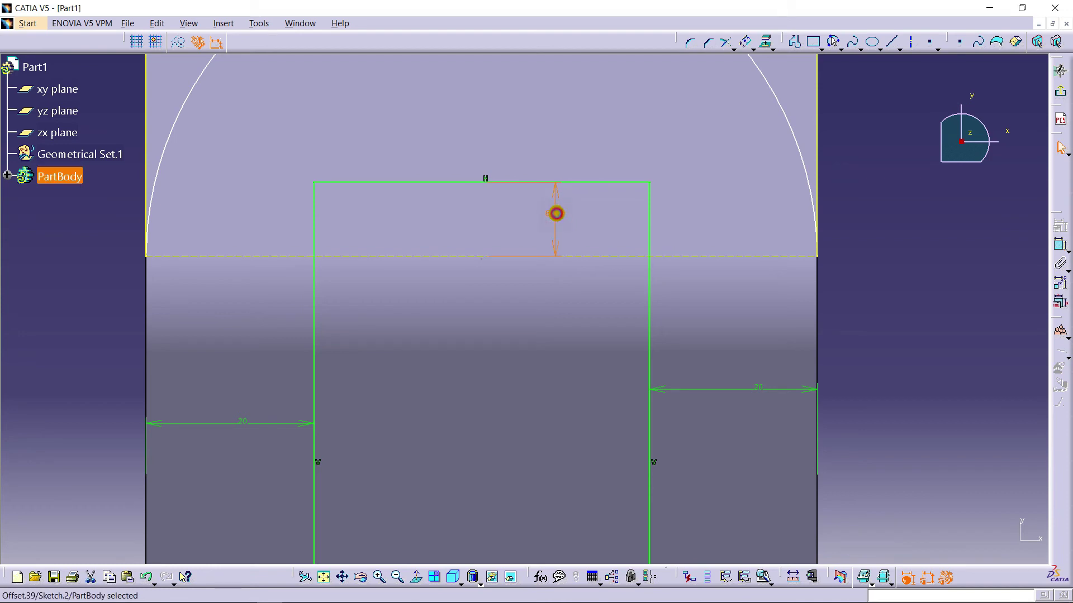
double_click(555, 214)
text(8)
key(Return)
- Exit the sketch and cut it through both legs as a pocket with a depth of 110 mm
mouse_move(869, 215)
middle_down()
mouse_move(833, 263)
mouse_move(802, 162)
mouse_move(802, 254)
mouse_move(749, 265)
middle_up()
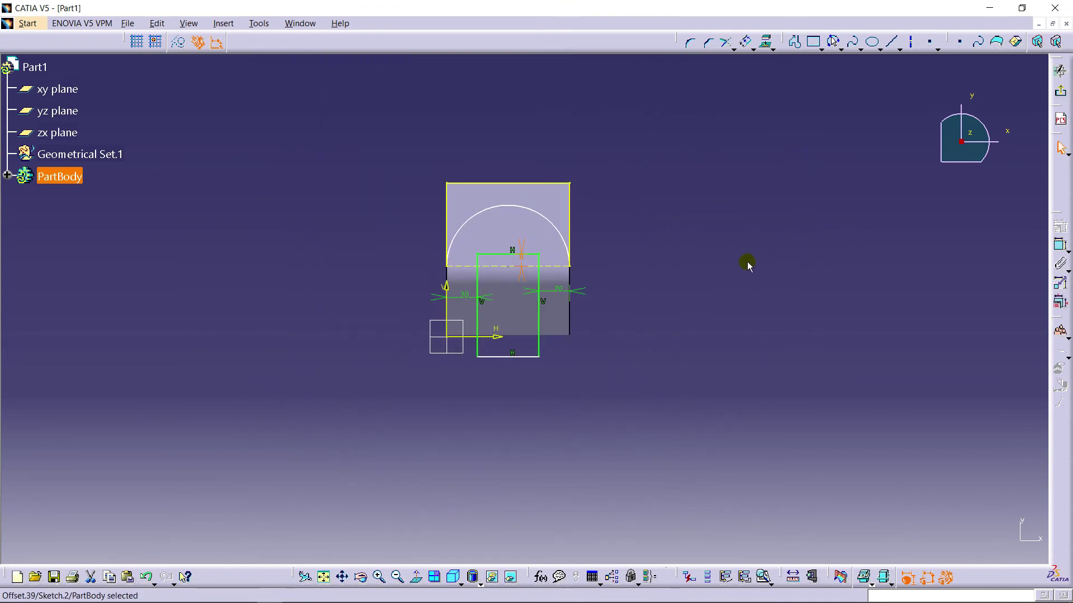
click(1059, 119)
middle_drag(824, 253, 737, 201)
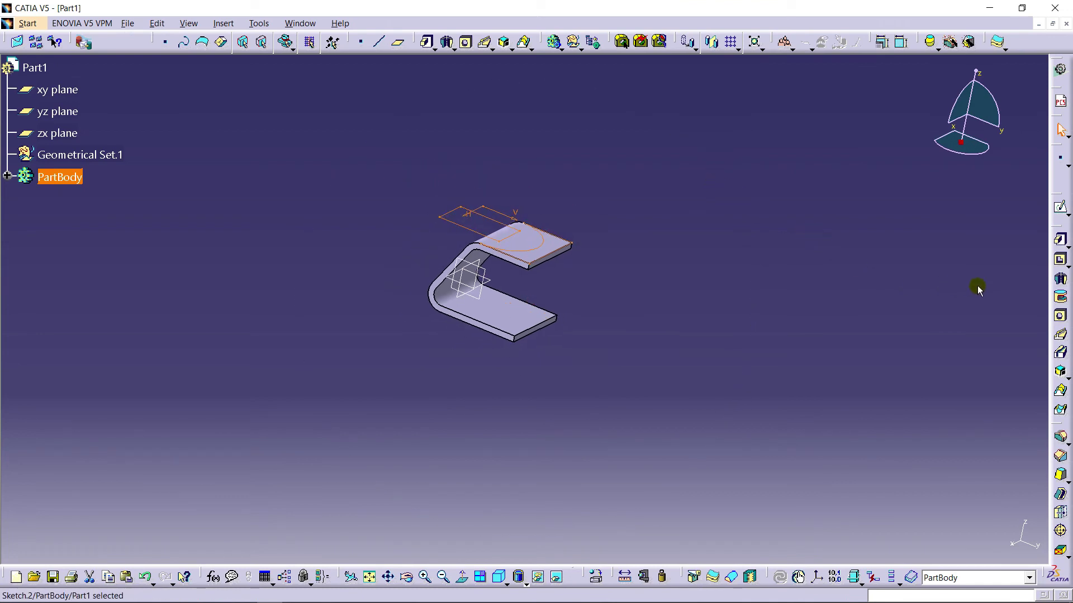
click(1059, 260)
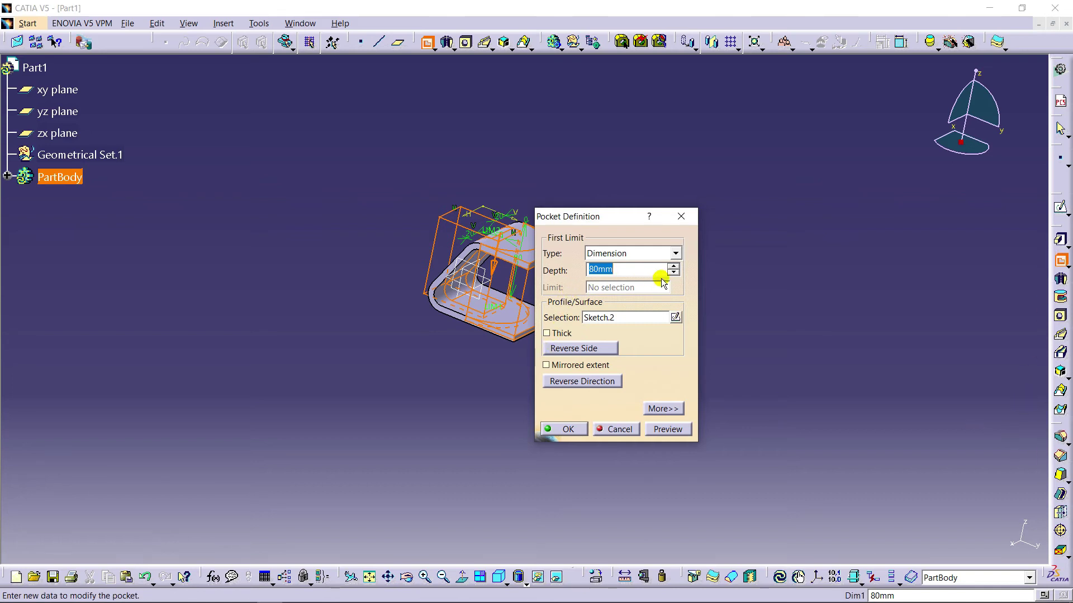
click(674, 267)
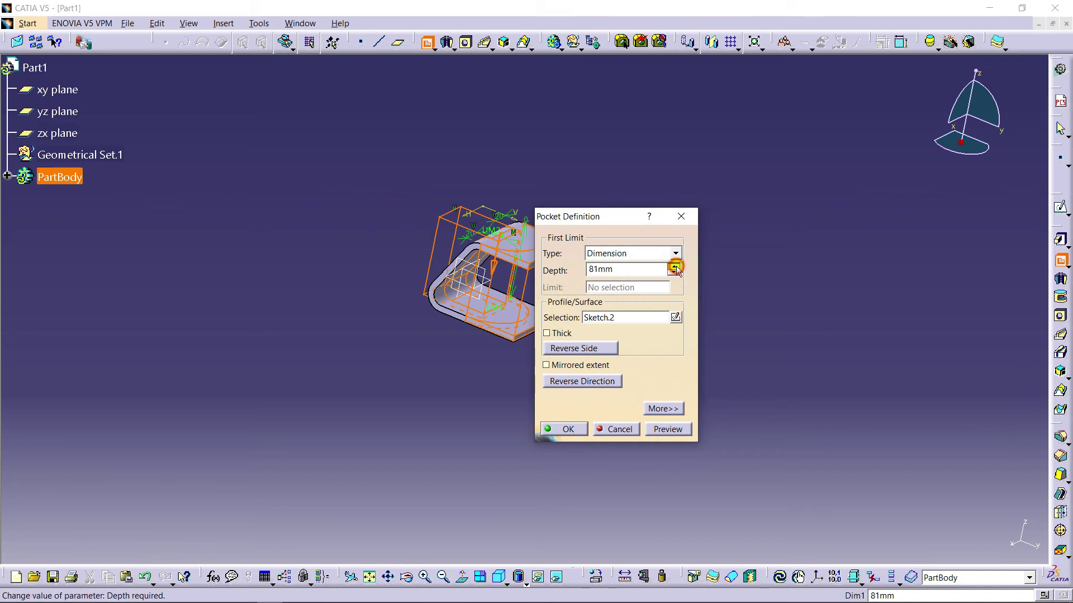
drag(675, 267, 674, 267)
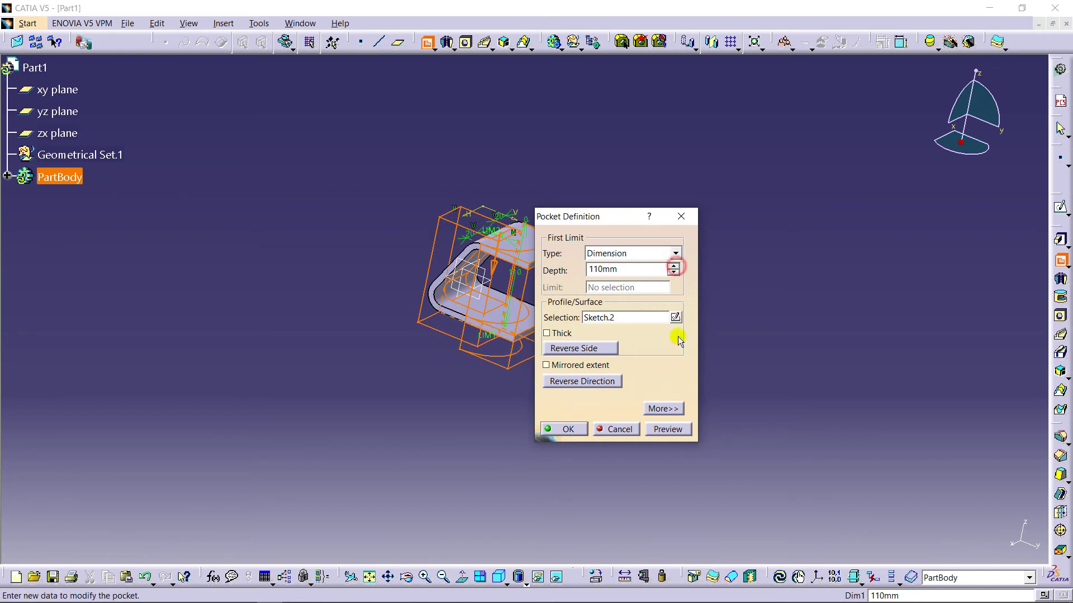
middle_drag(361, 295, 251, 241)
middle_drag(291, 420, 401, 271)
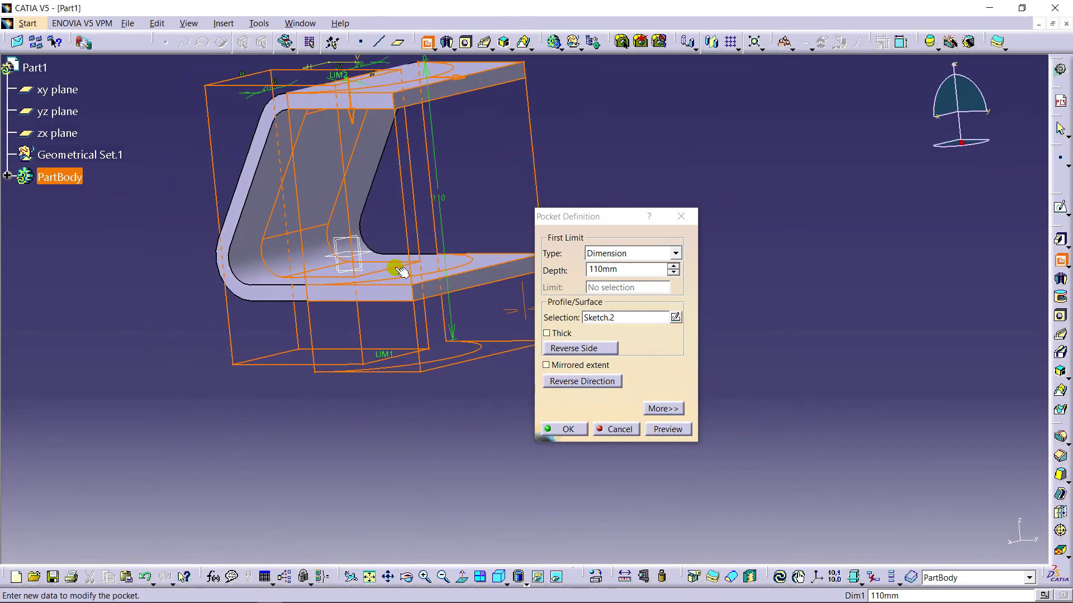
click(681, 430)
click(565, 430)
- Inspect the cut clip from several angles and compare it with the bottom and isometric views in the draft sheet PDF
middle_drag(592, 323, 282, 312)
mouse_move(554, 200)
middle_down()
mouse_move(582, 313)
mouse_move(426, 292)
mouse_move(388, 153)
mouse_move(542, 260)
mouse_move(506, 323)
middle_up()
key(alt+Tab)
scroll(620, 244, down, 3)
scroll(477, 268, up, 4)
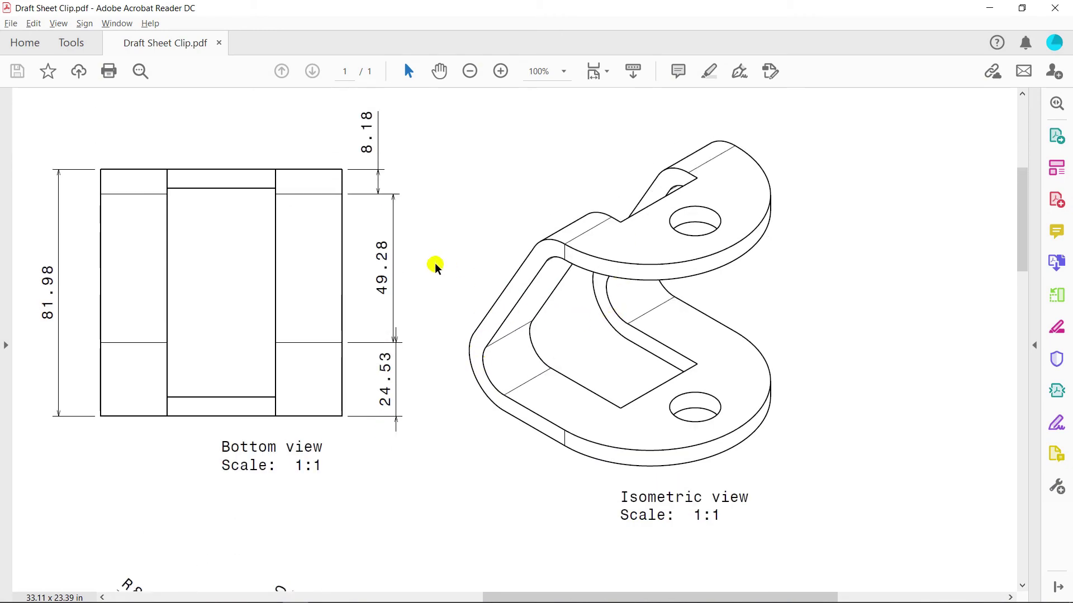
scroll(446, 267, up, 1)
scroll(447, 271, down, 2)
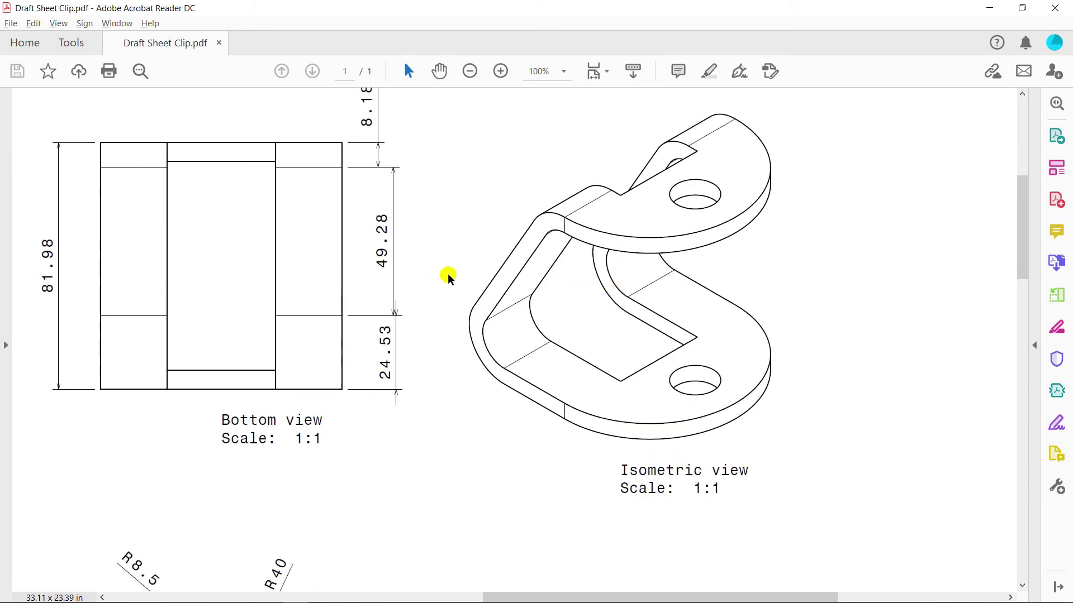
key(alt+Tab)
- Fillet the four inner corner edges of the central opening, two on each leg, with a 3 mm radius
middle_drag(434, 296, 422, 391)
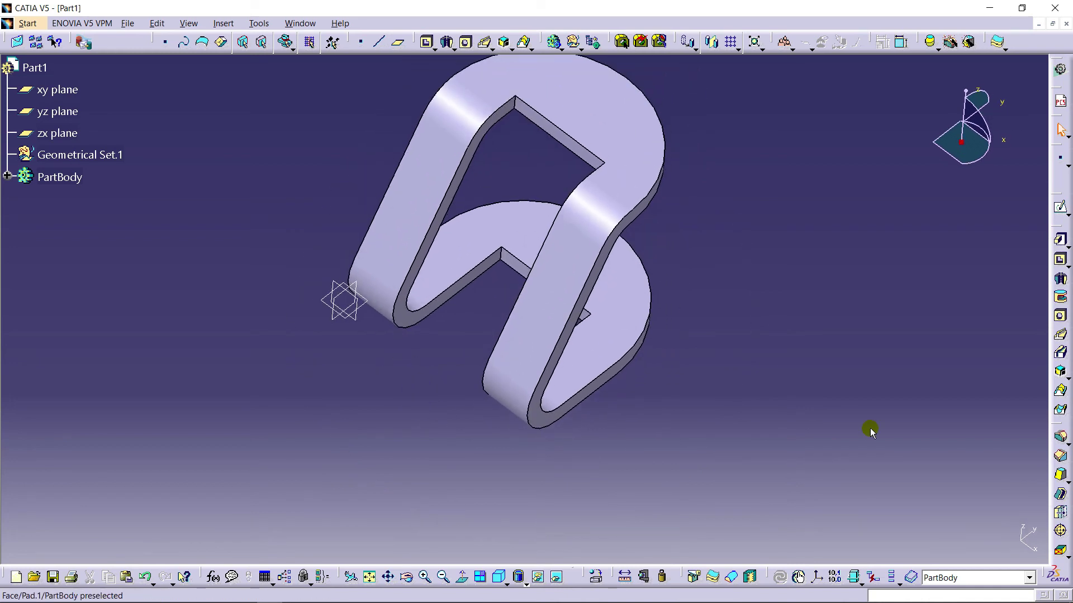
click(1059, 439)
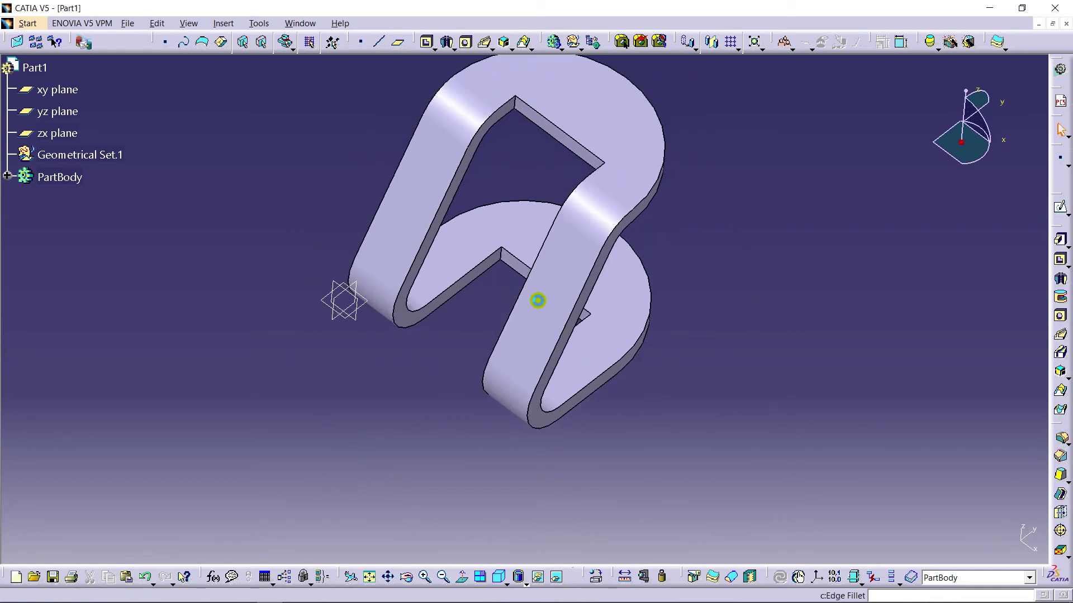
middle_drag(475, 319, 514, 310)
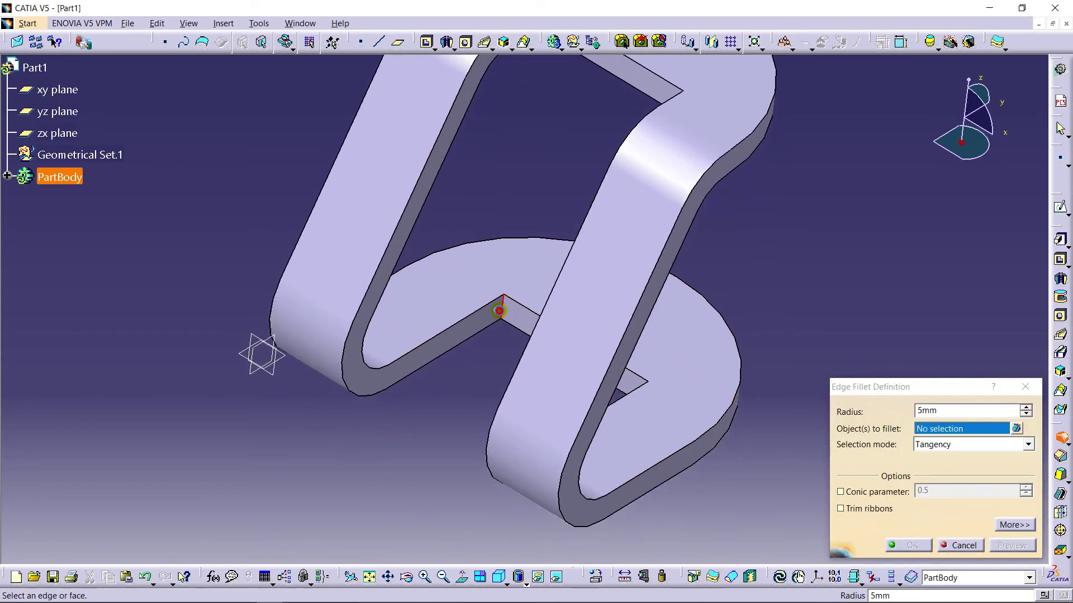
click(498, 311)
middle_drag(481, 369, 521, 335)
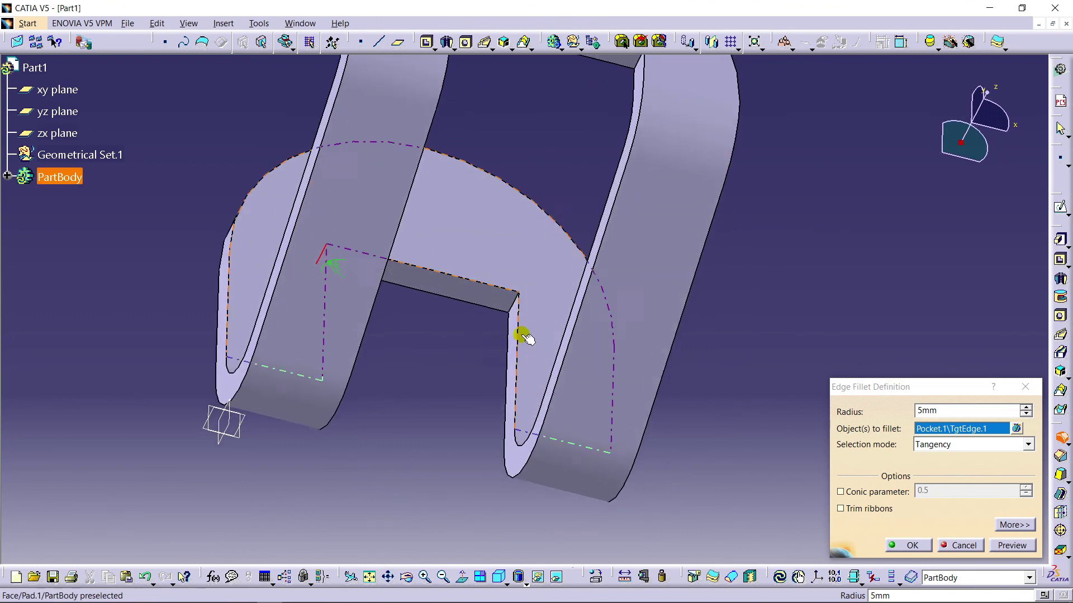
click(510, 306)
middle_drag(510, 306, 552, 449)
click(679, 203)
mouse_move(661, 230)
middle_down()
mouse_move(448, 223)
mouse_move(403, 178)
middle_up()
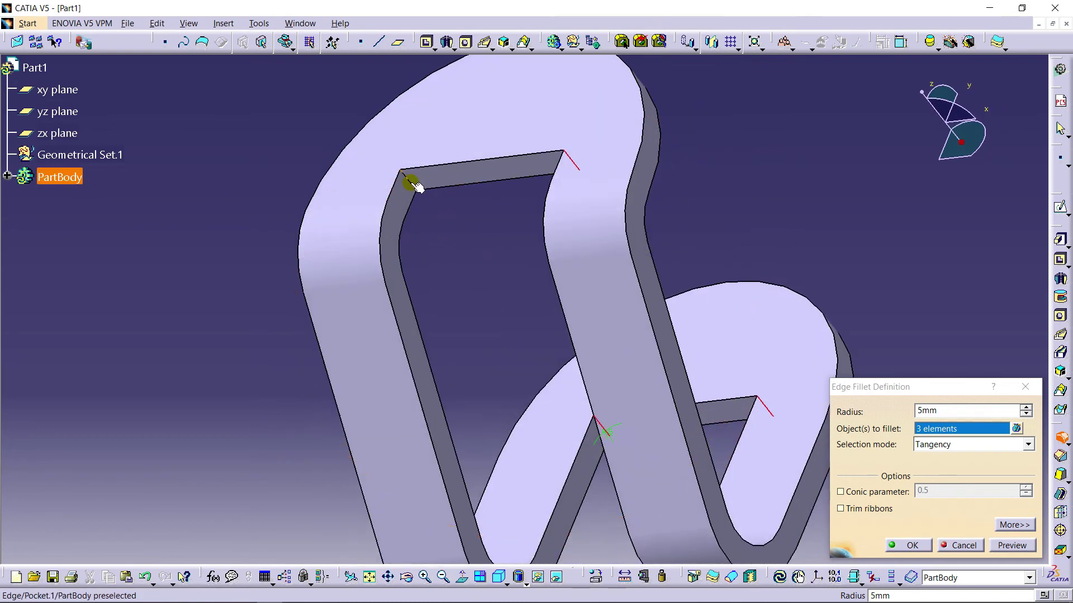
click(417, 186)
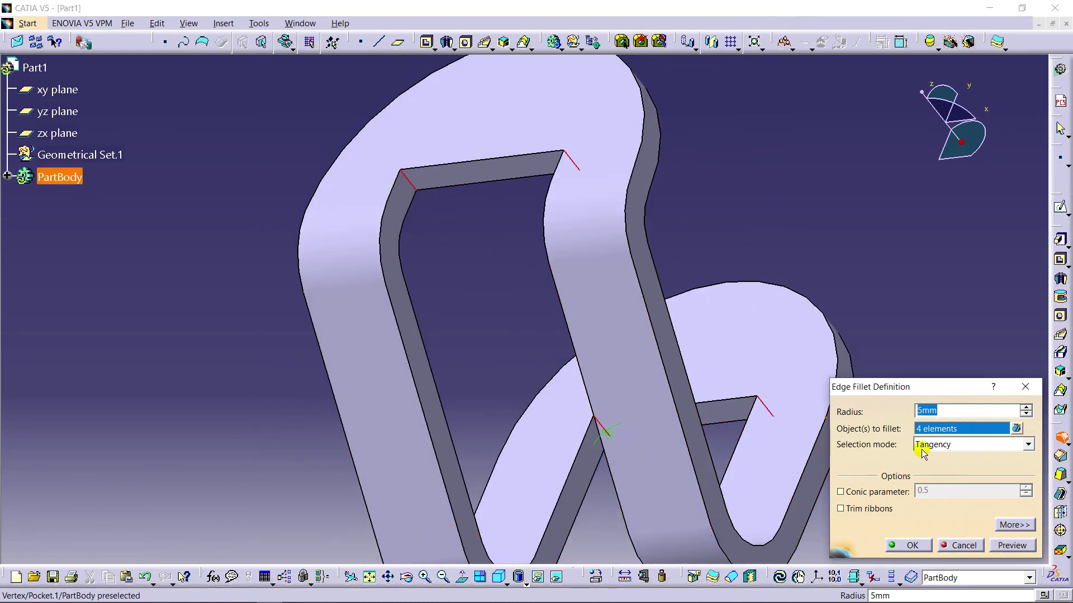
click(1027, 415)
click(1027, 415)
click(988, 546)
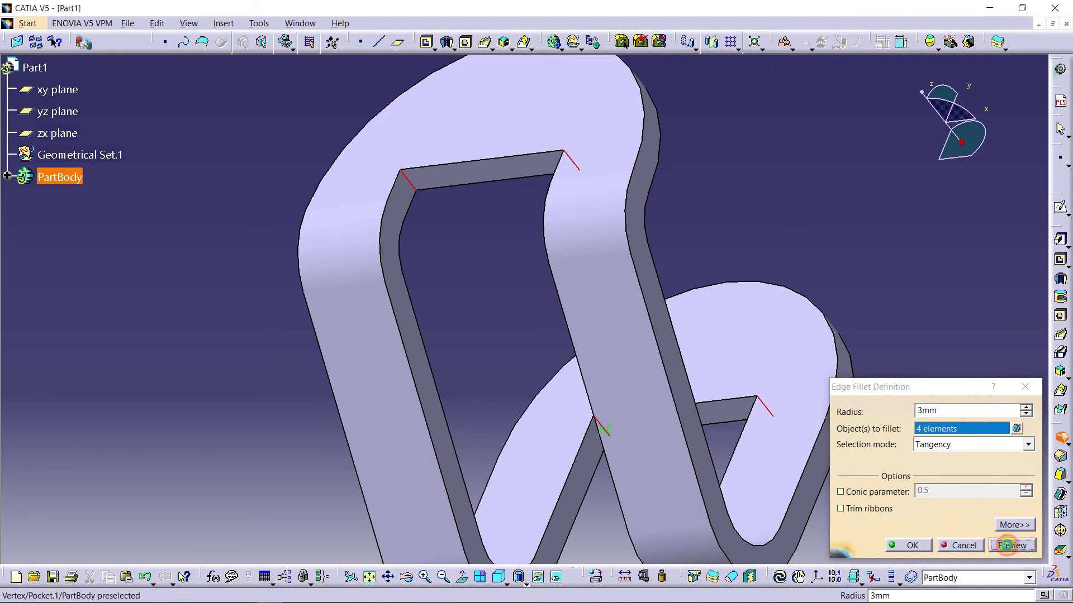
click(911, 546)
- Start a hole on the flat outer face of one leg's rounded end and open its positioning sketch
middle_drag(586, 232, 543, 222)
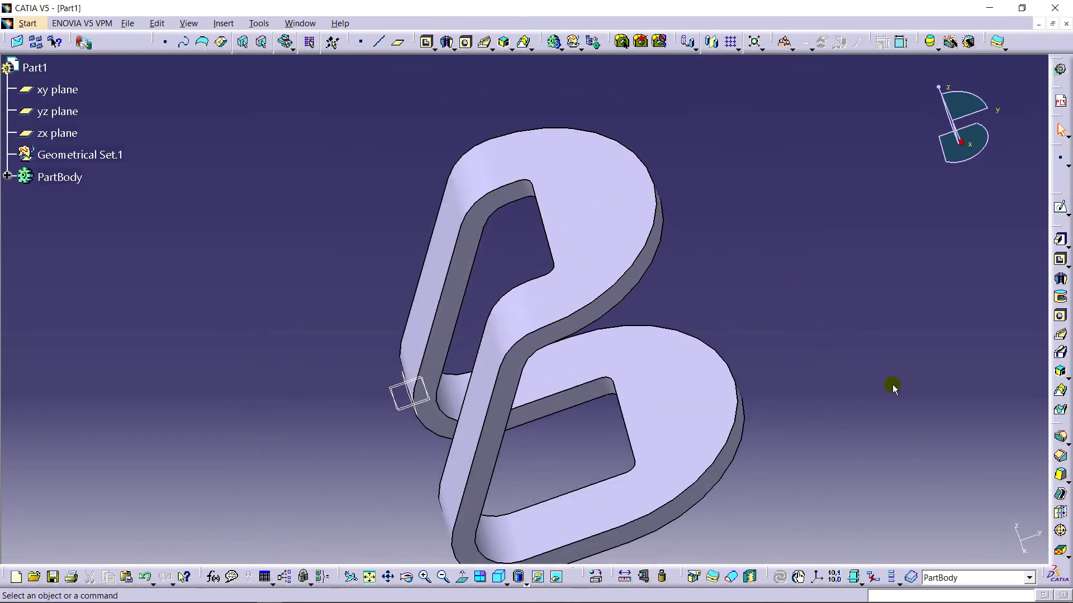
click(1059, 317)
middle_drag(383, 216, 542, 339)
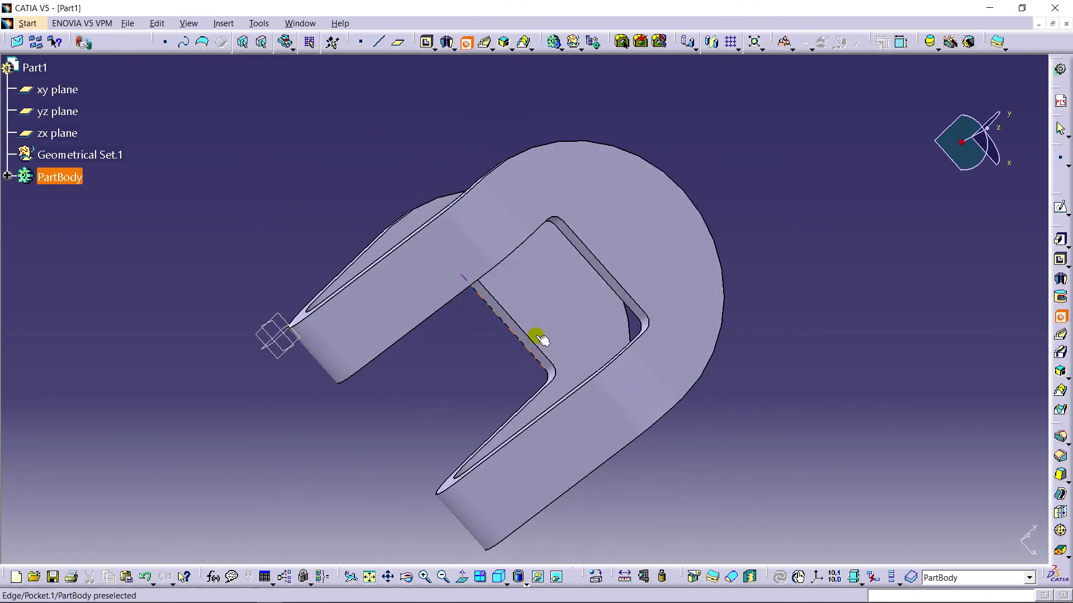
click(643, 226)
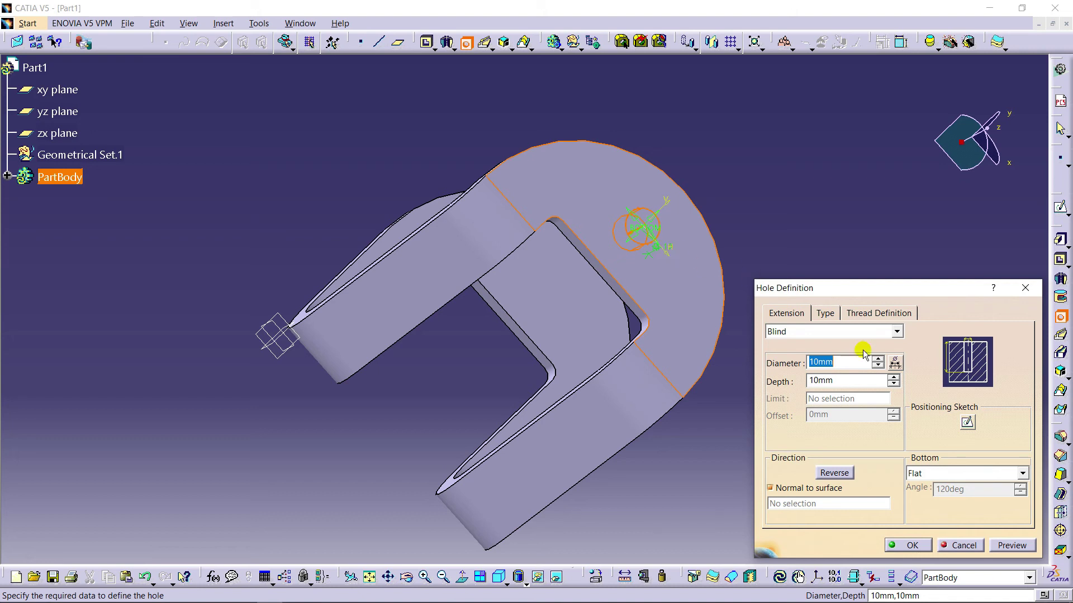
click(968, 424)
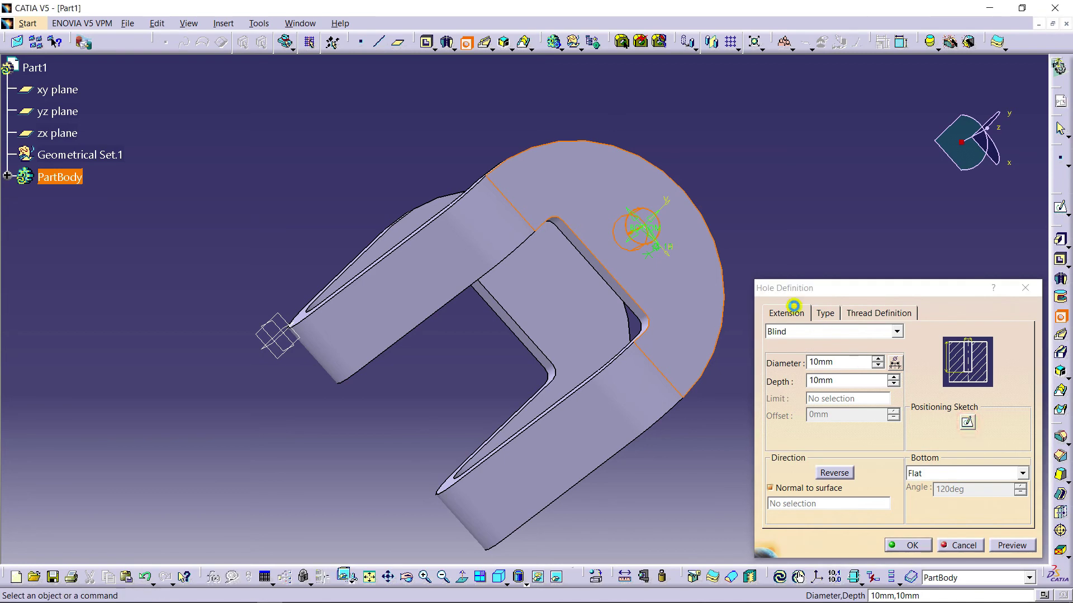
mouse_move(584, 314)
middle_down()
mouse_move(560, 390)
mouse_move(546, 341)
mouse_move(504, 387)
mouse_move(504, 367)
middle_up()
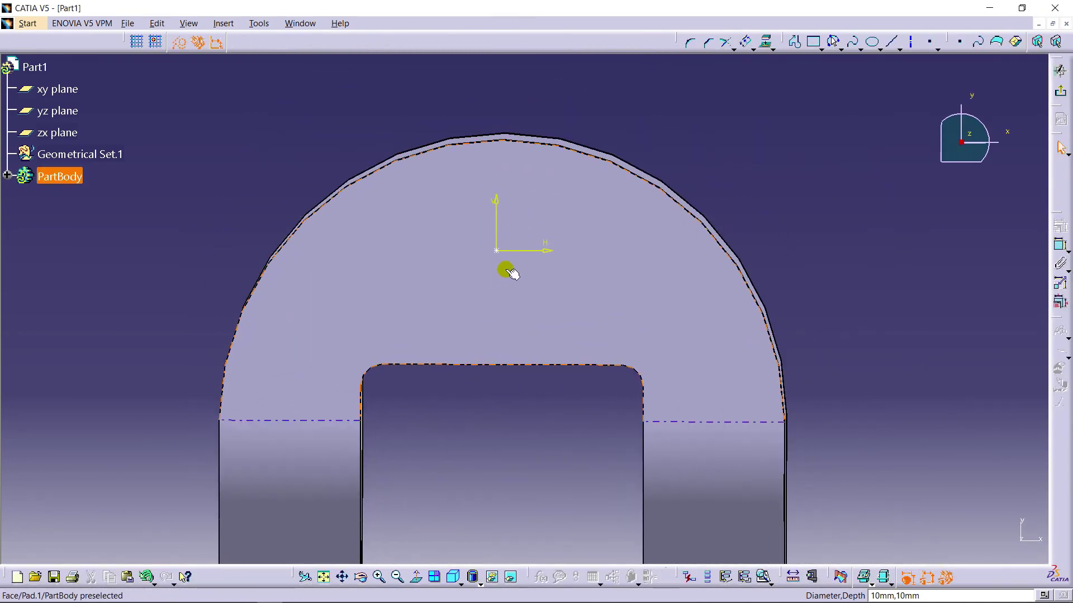
- Move the hole's centre point off the sketch origin and constrain it 17 mm from the short edge of the central opening
drag(498, 252, 497, 289)
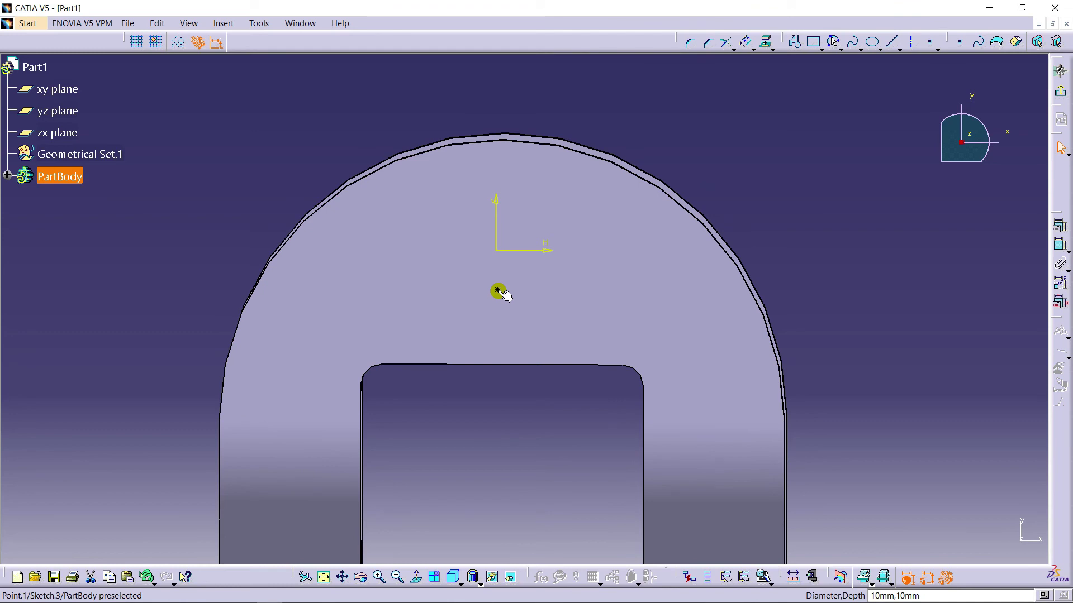
drag(498, 291, 498, 279)
click(808, 212)
click(1062, 250)
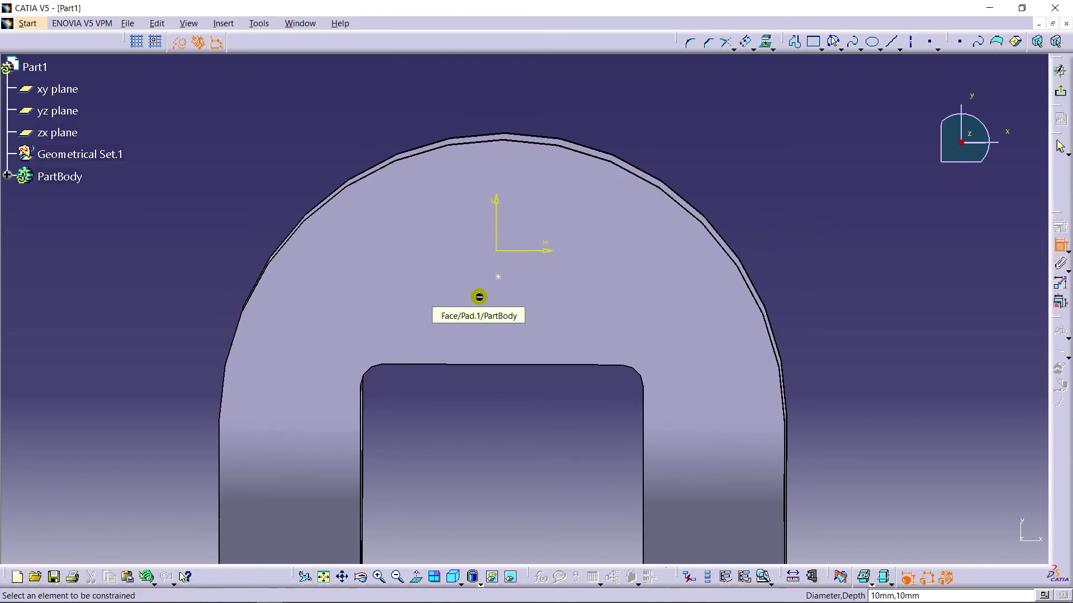
click(502, 278)
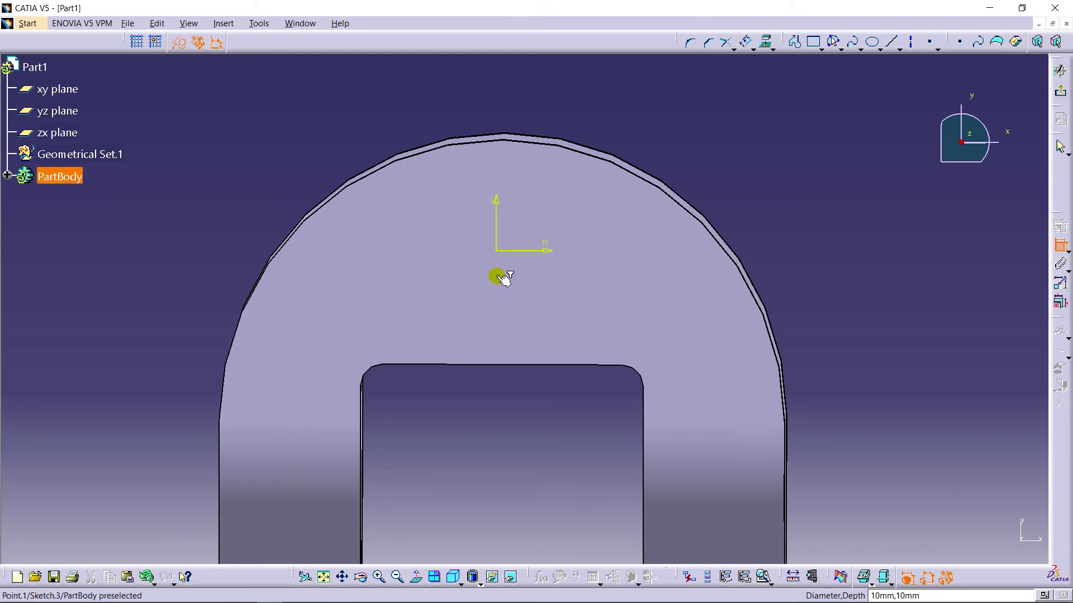
click(513, 365)
click(509, 322)
double_click(508, 319)
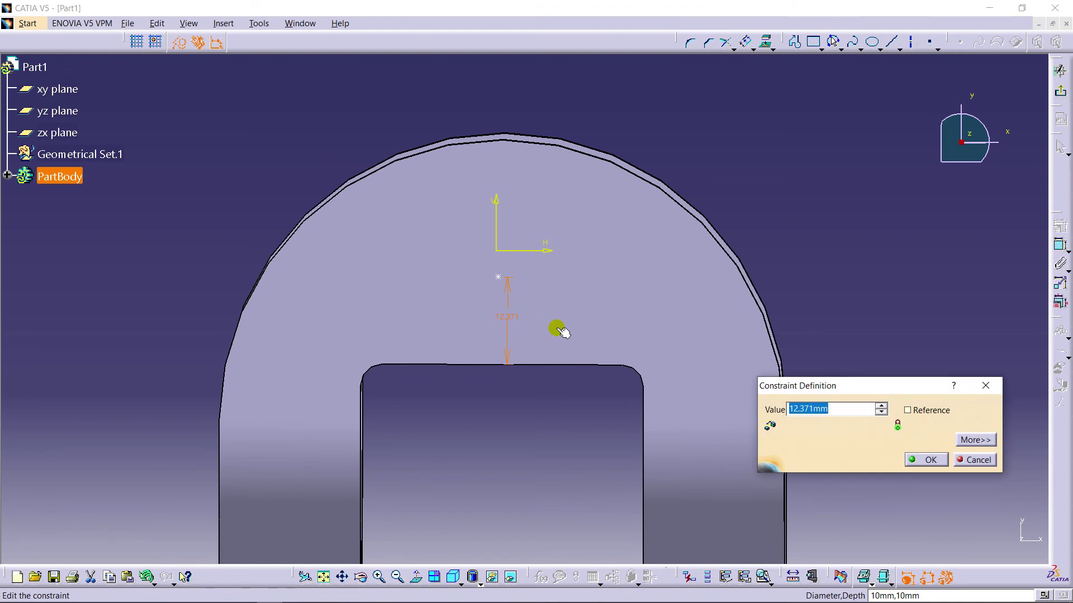
text(17)
key(Return)
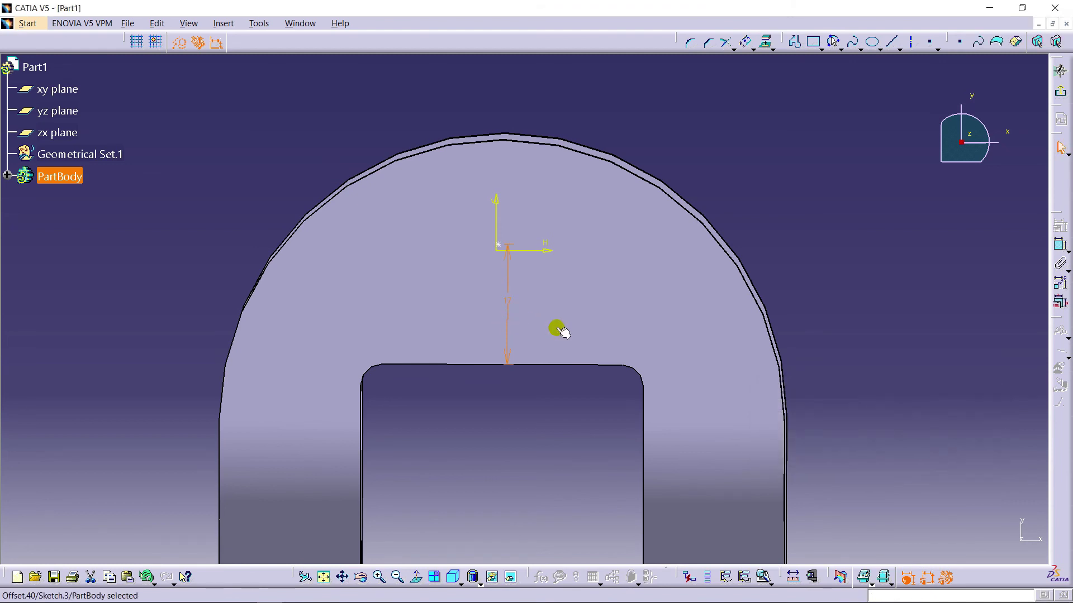
click(827, 203)
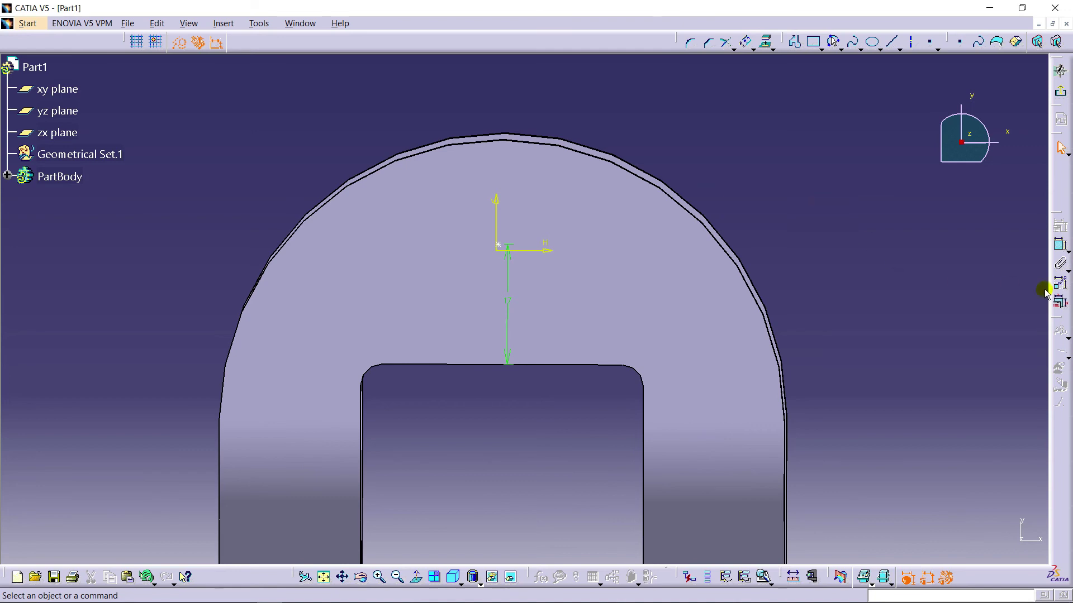
- Constrain the hole's centre point 40 mm from the leg's straight outer side edge
click(1060, 248)
click(499, 245)
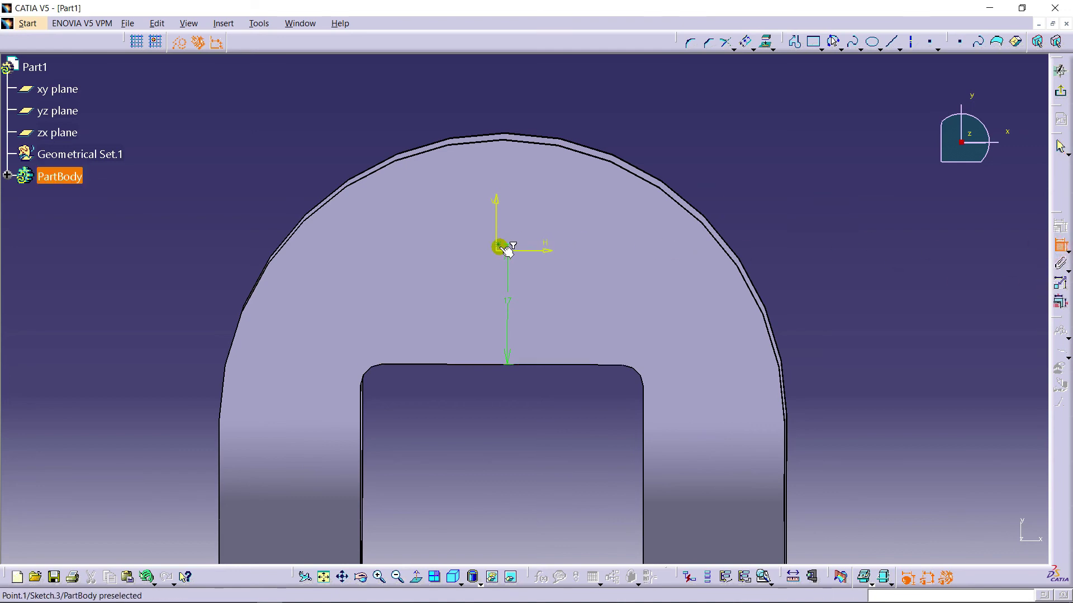
click(785, 448)
click(641, 119)
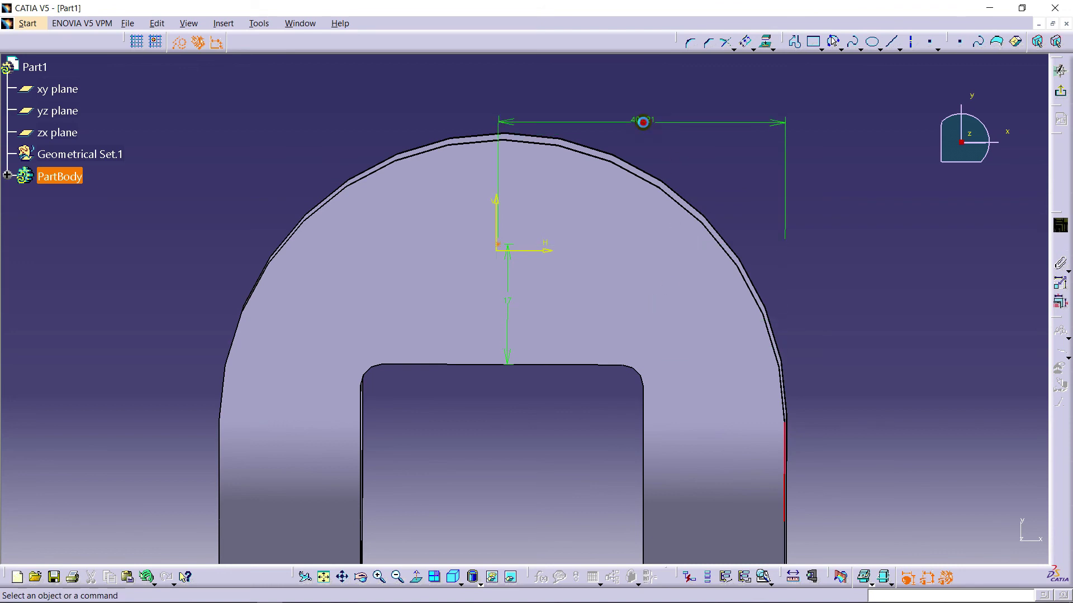
double_click(644, 120)
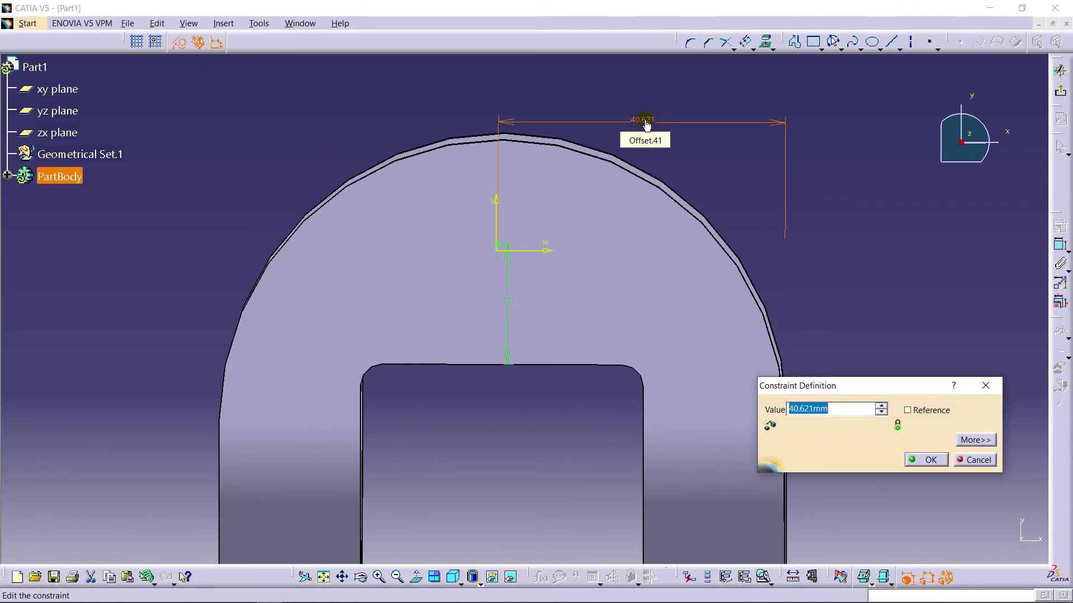
text(40)
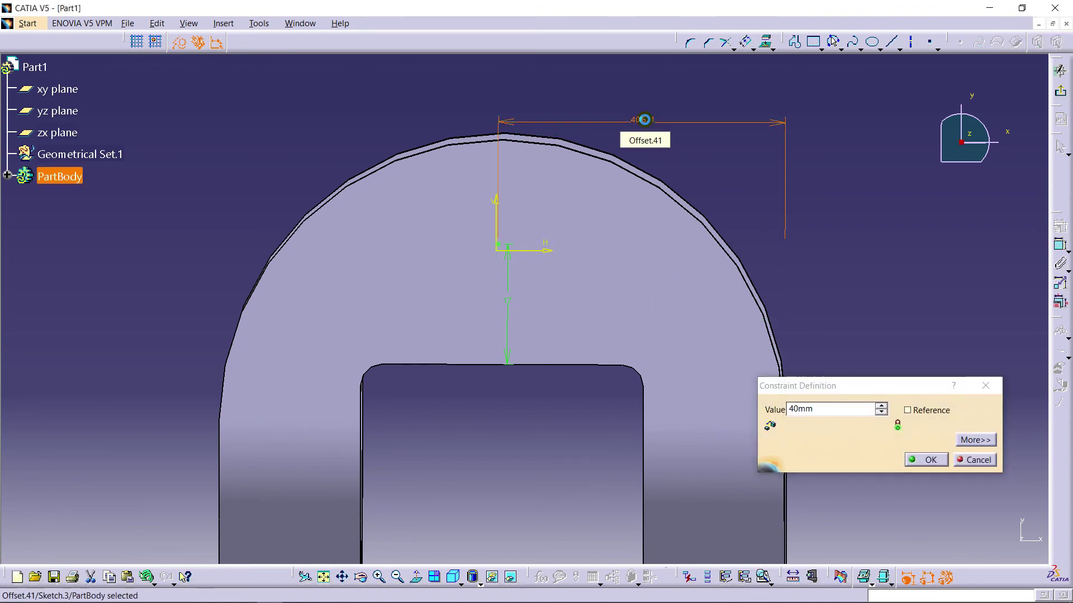
key(Return)
- Exit the positioning sketch and create the 10 mm blind hole with a depth of 100 mm so it passes through both legs
middle_drag(871, 207, 668, 337)
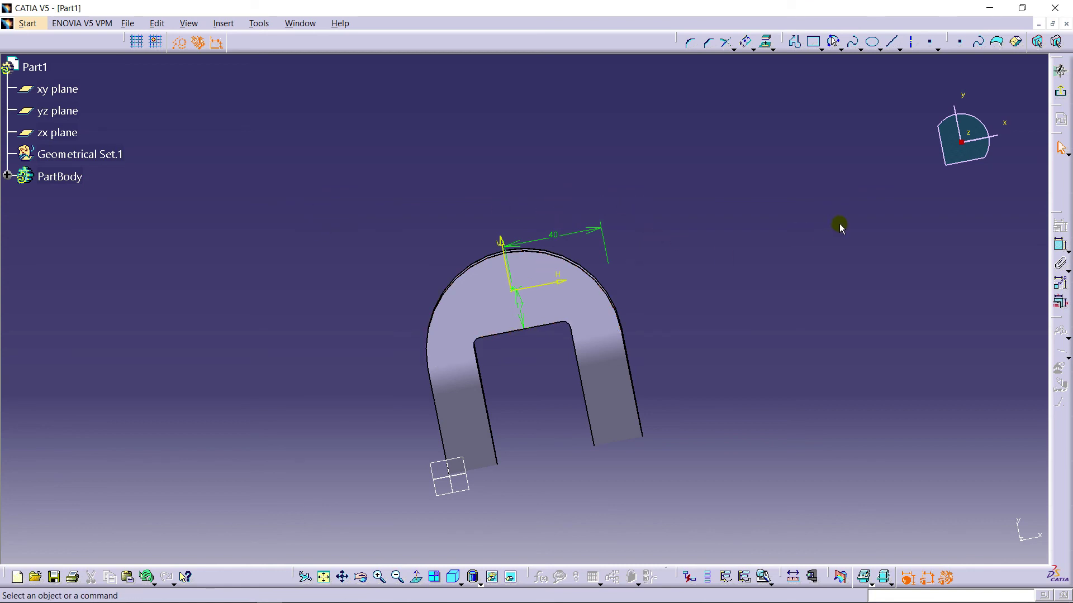
click(1060, 91)
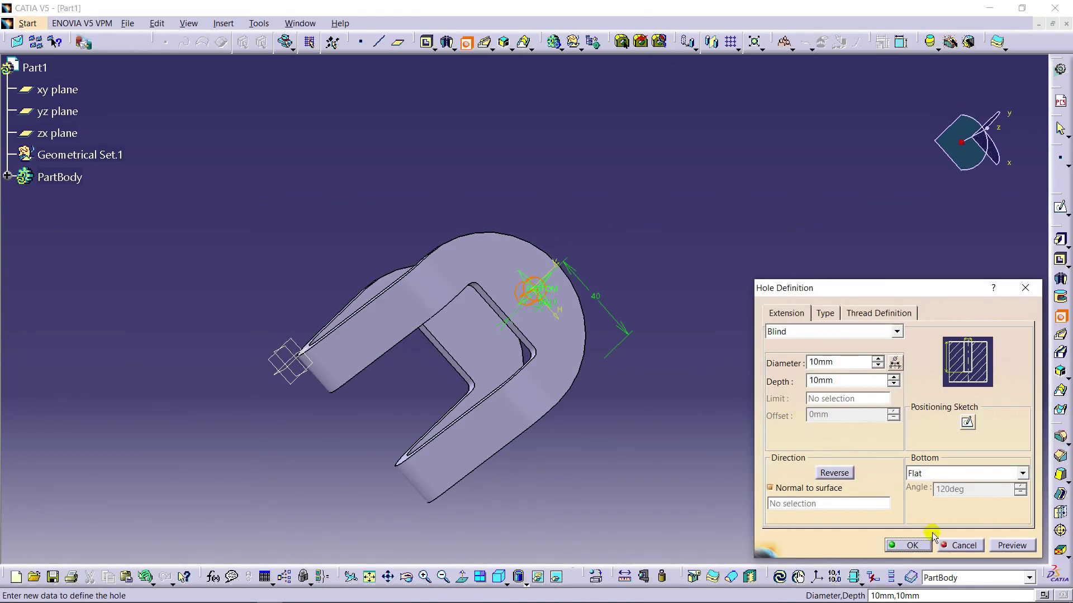
middle_drag(664, 364, 503, 196)
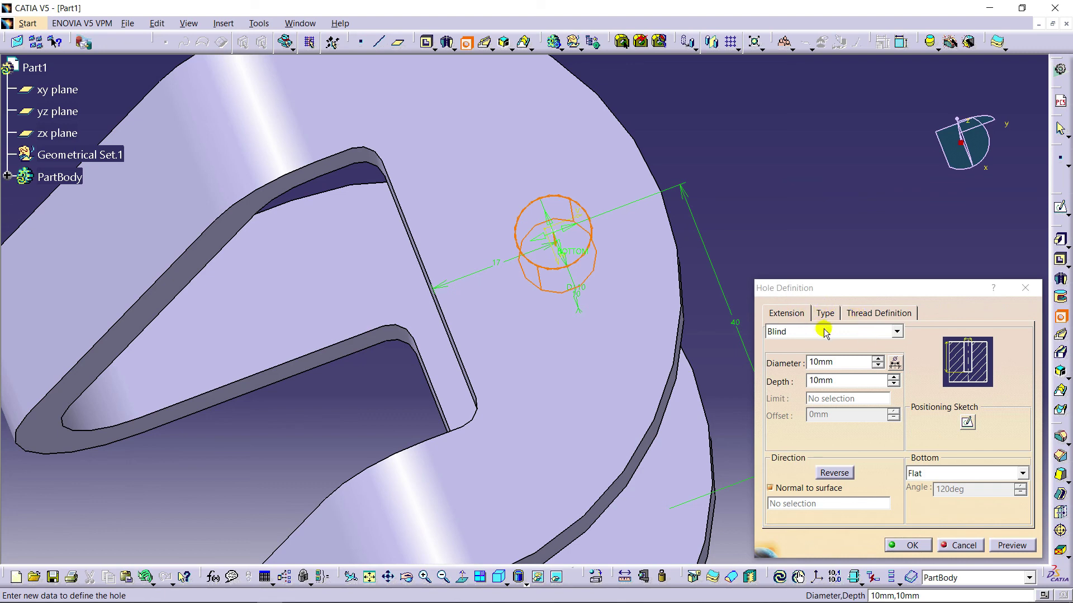
middle_drag(642, 330, 376, 294)
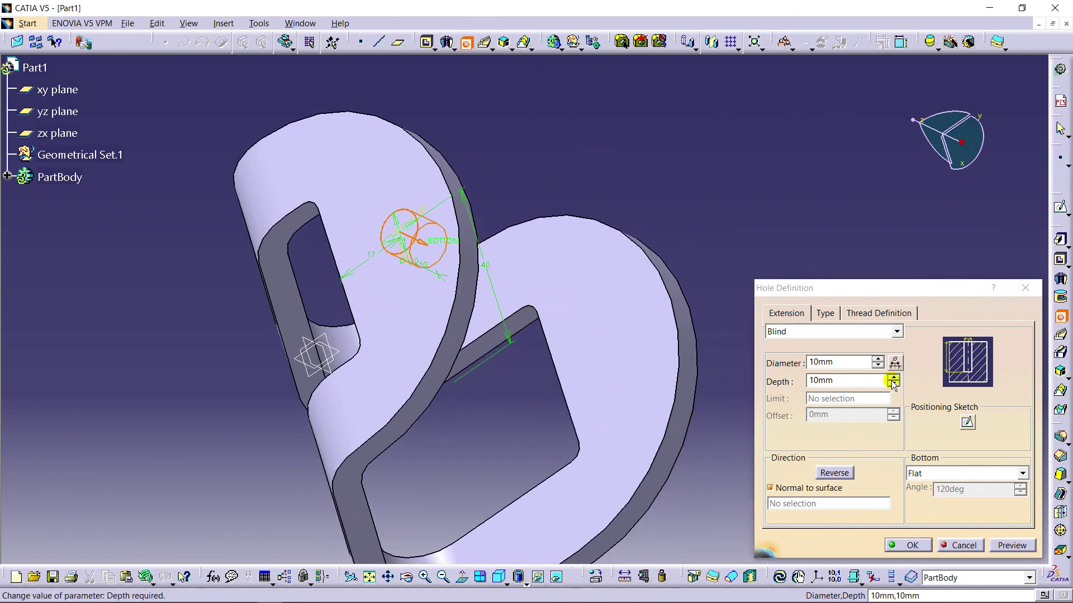
double_click(840, 380)
text(100)
click(1012, 546)
middle_drag(636, 182, 507, 205)
middle_drag(428, 160, 738, 184)
click(1011, 545)
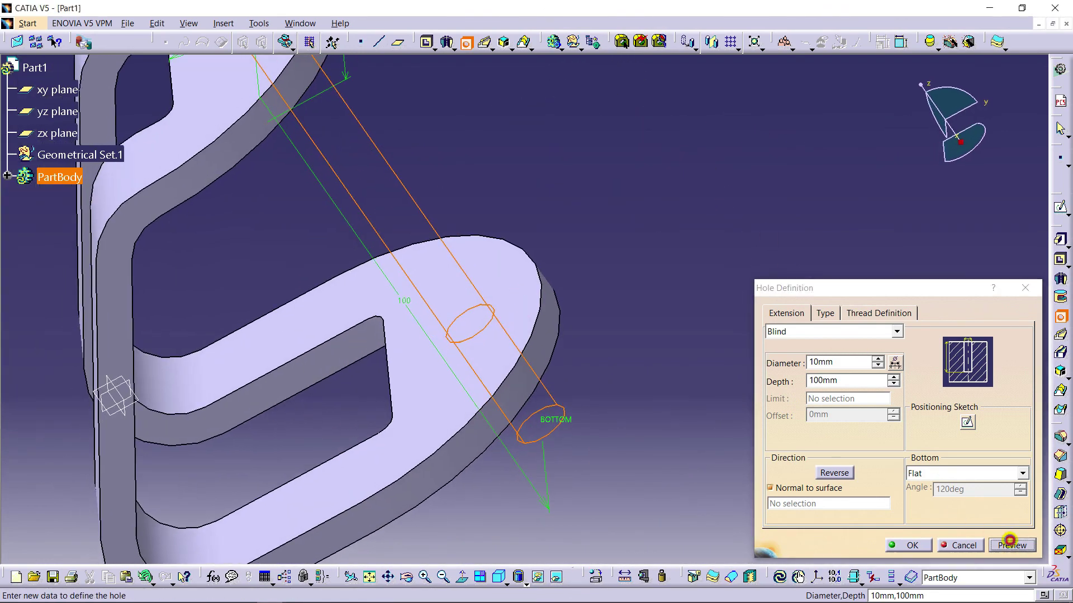
click(908, 545)
middle_drag(686, 157, 750, 258)
- Apply the Aluminium material from the metal category of the default material catalog to the whole part
click(45, 69)
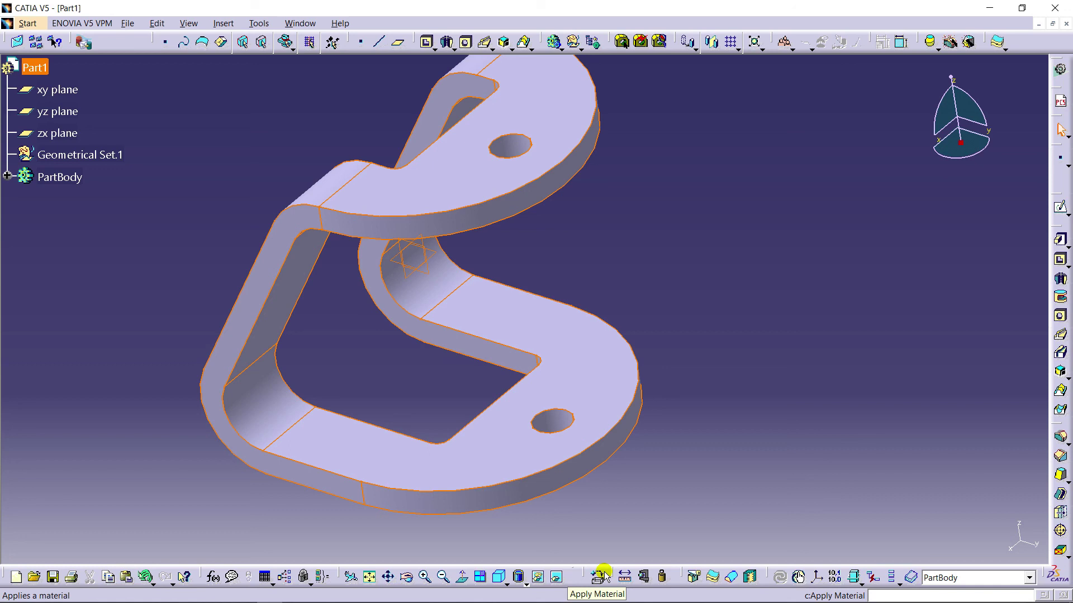
click(602, 576)
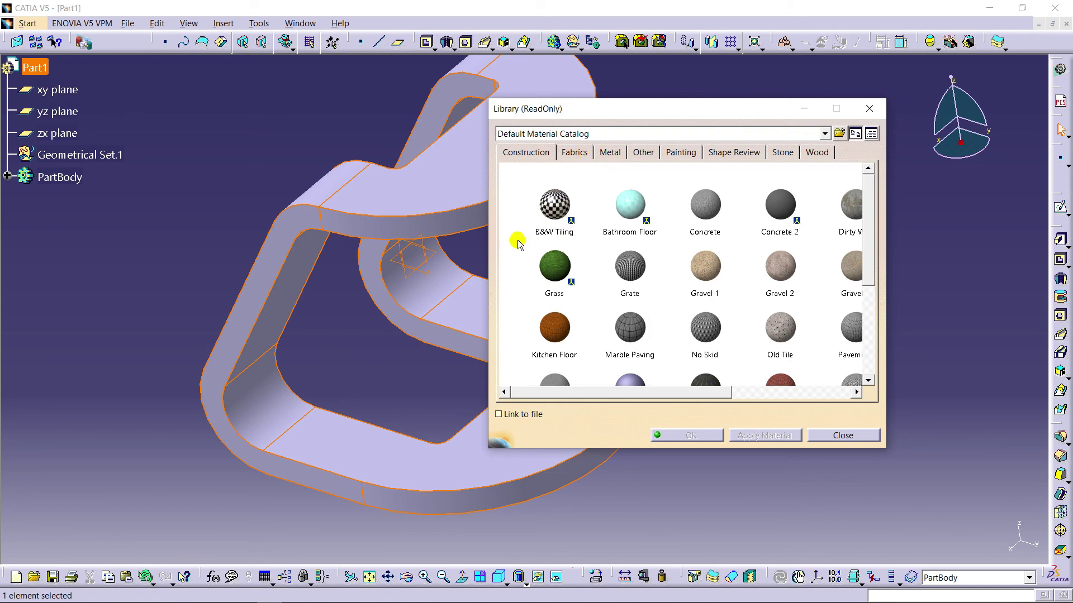
drag(487, 234, 391, 234)
scroll(539, 228, down, 1)
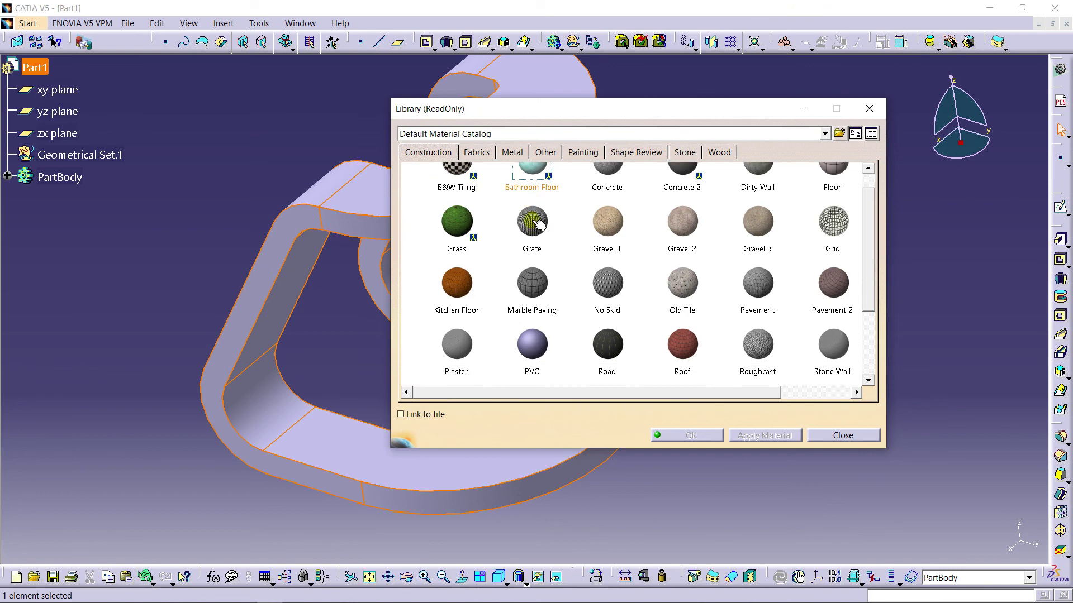
click(509, 152)
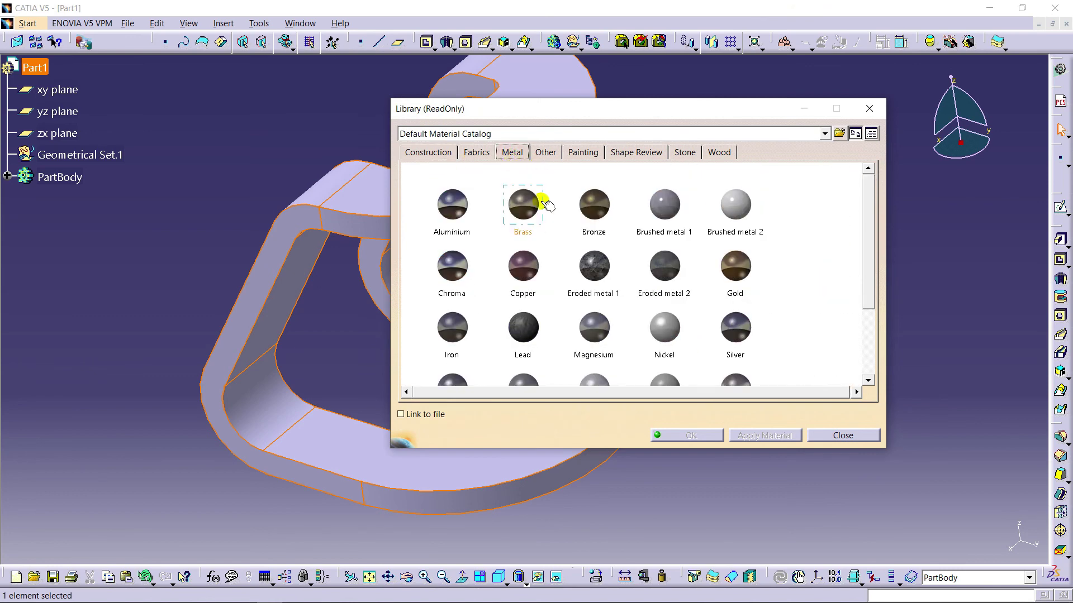
scroll(522, 280, down, 3)
scroll(491, 279, up, 2)
click(464, 206)
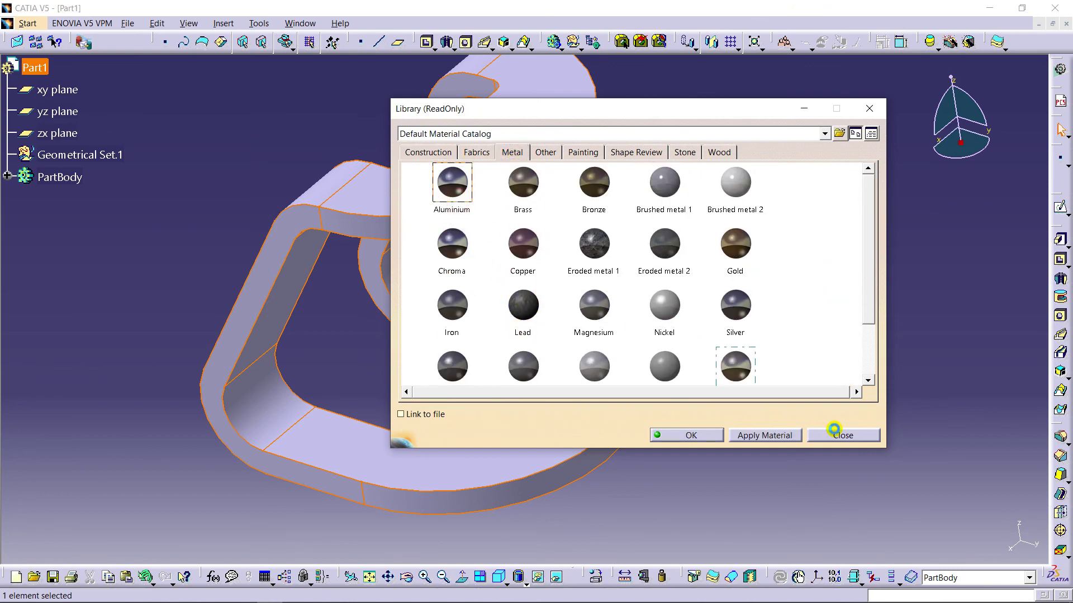
click(770, 435)
click(691, 435)
- Display the part in Shading with Material mode and inspect the finished clip from several angles
click(518, 583)
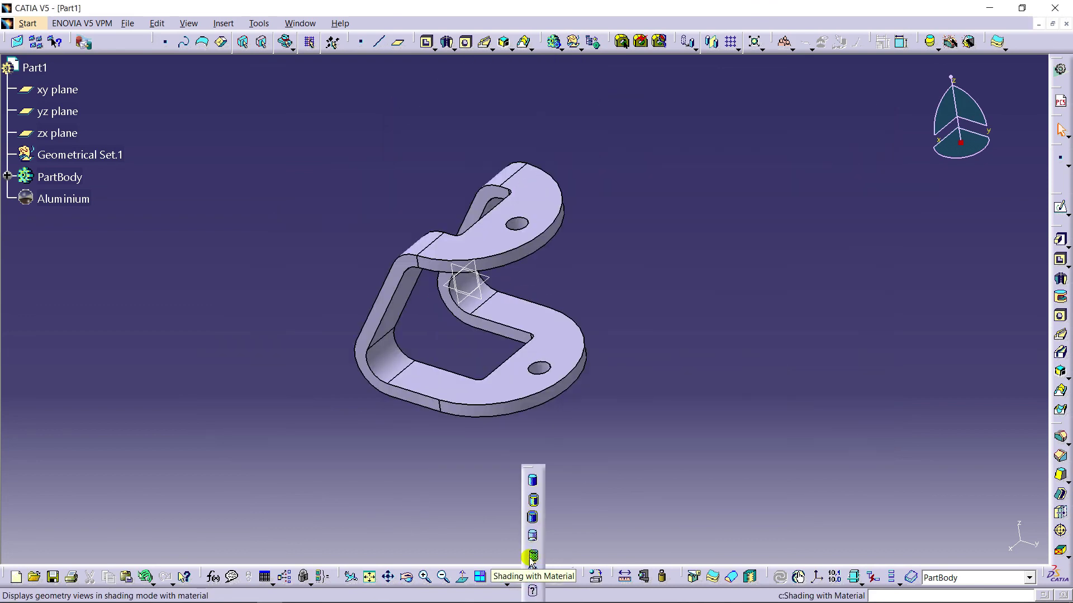
click(532, 557)
mouse_move(422, 475)
middle_down()
mouse_move(528, 439)
mouse_move(537, 391)
mouse_move(605, 349)
middle_up()
middle_drag(776, 304, 480, 388)
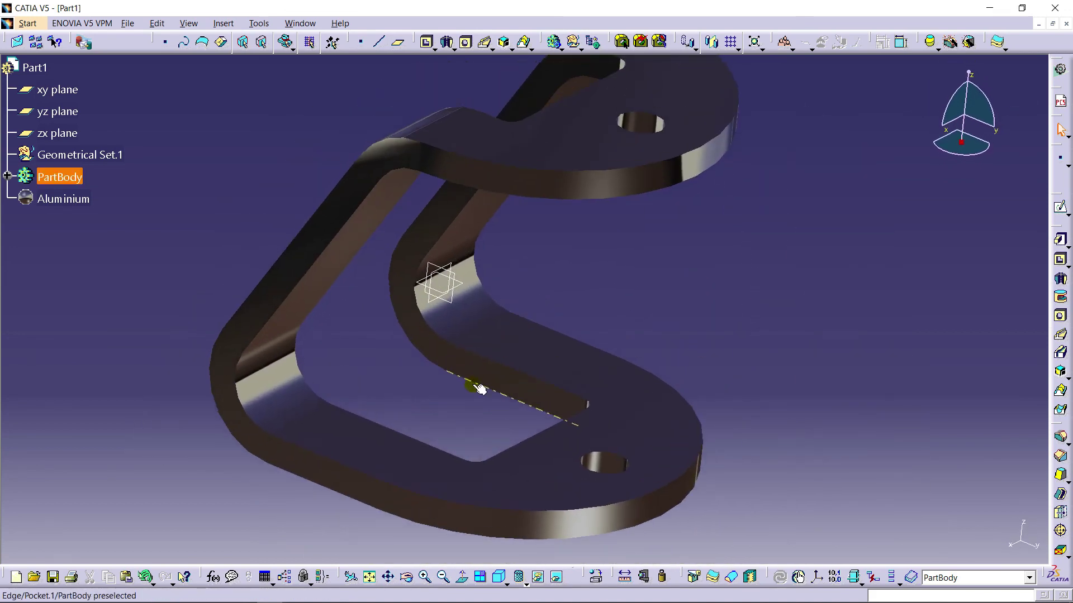
middle_drag(711, 289, 641, 308)
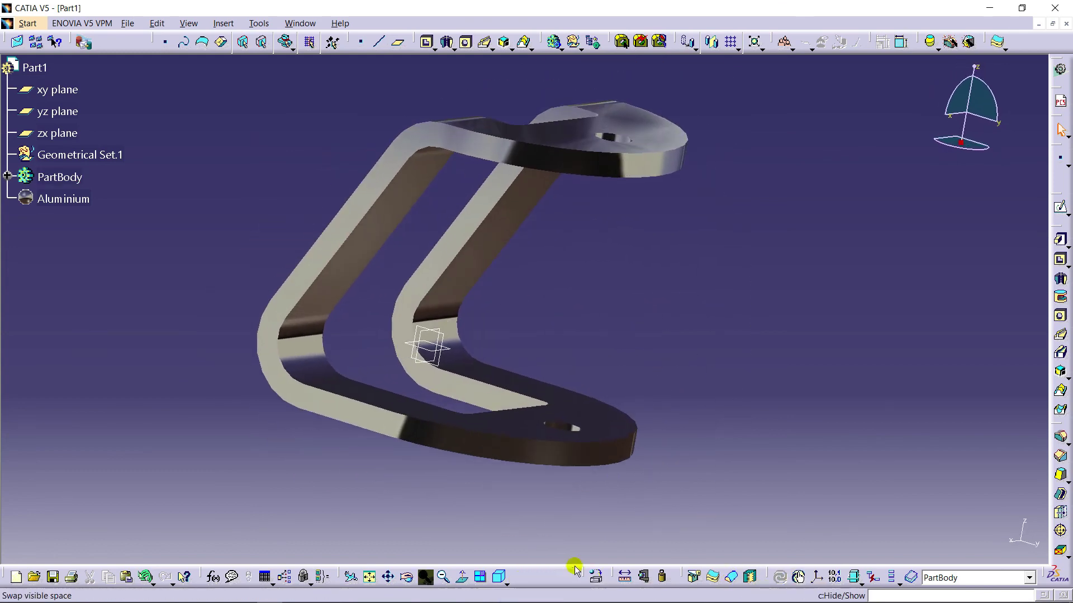